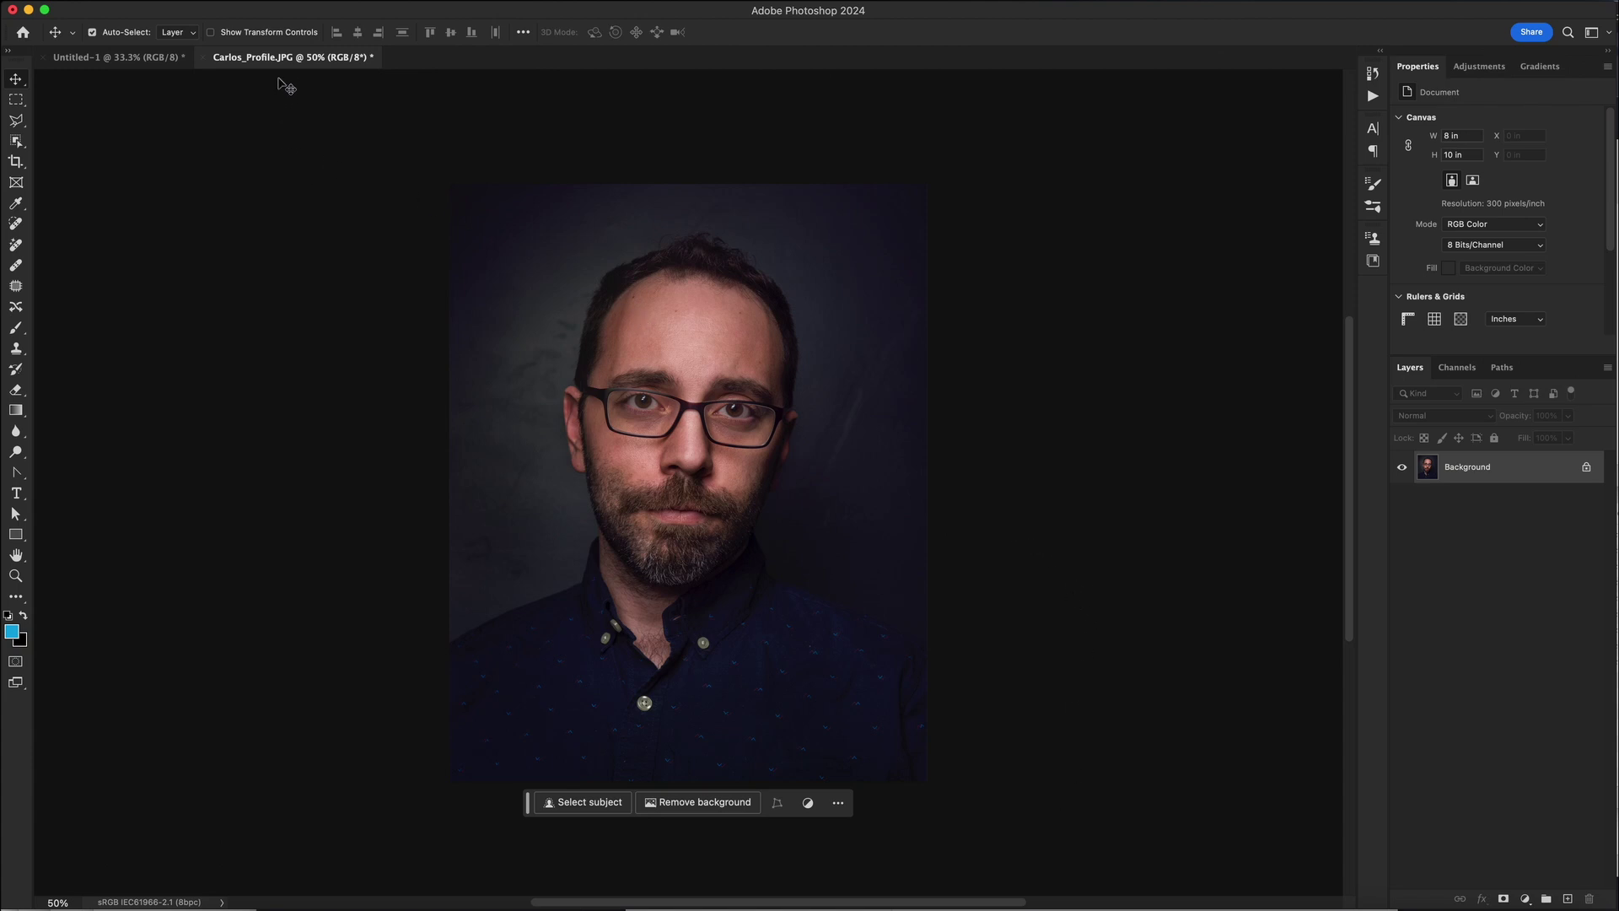
# Switch the portrait to Grayscale mode through Image > Mode, discarding its colour information.
pyautogui.click(264, 1)
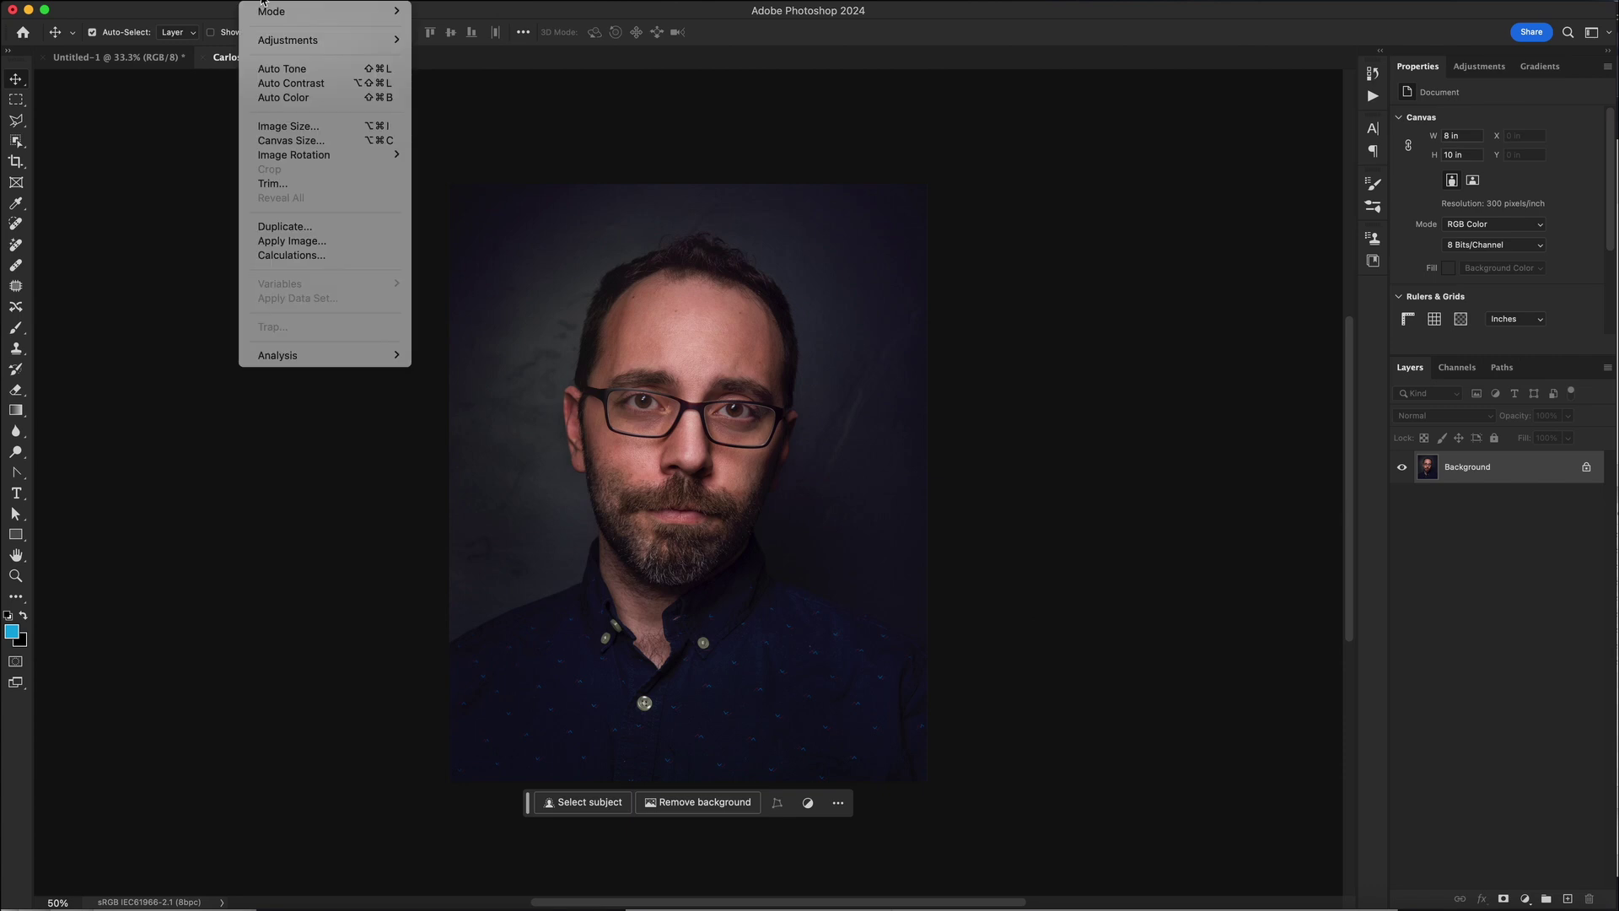
pyautogui.moveTo(274, 13)
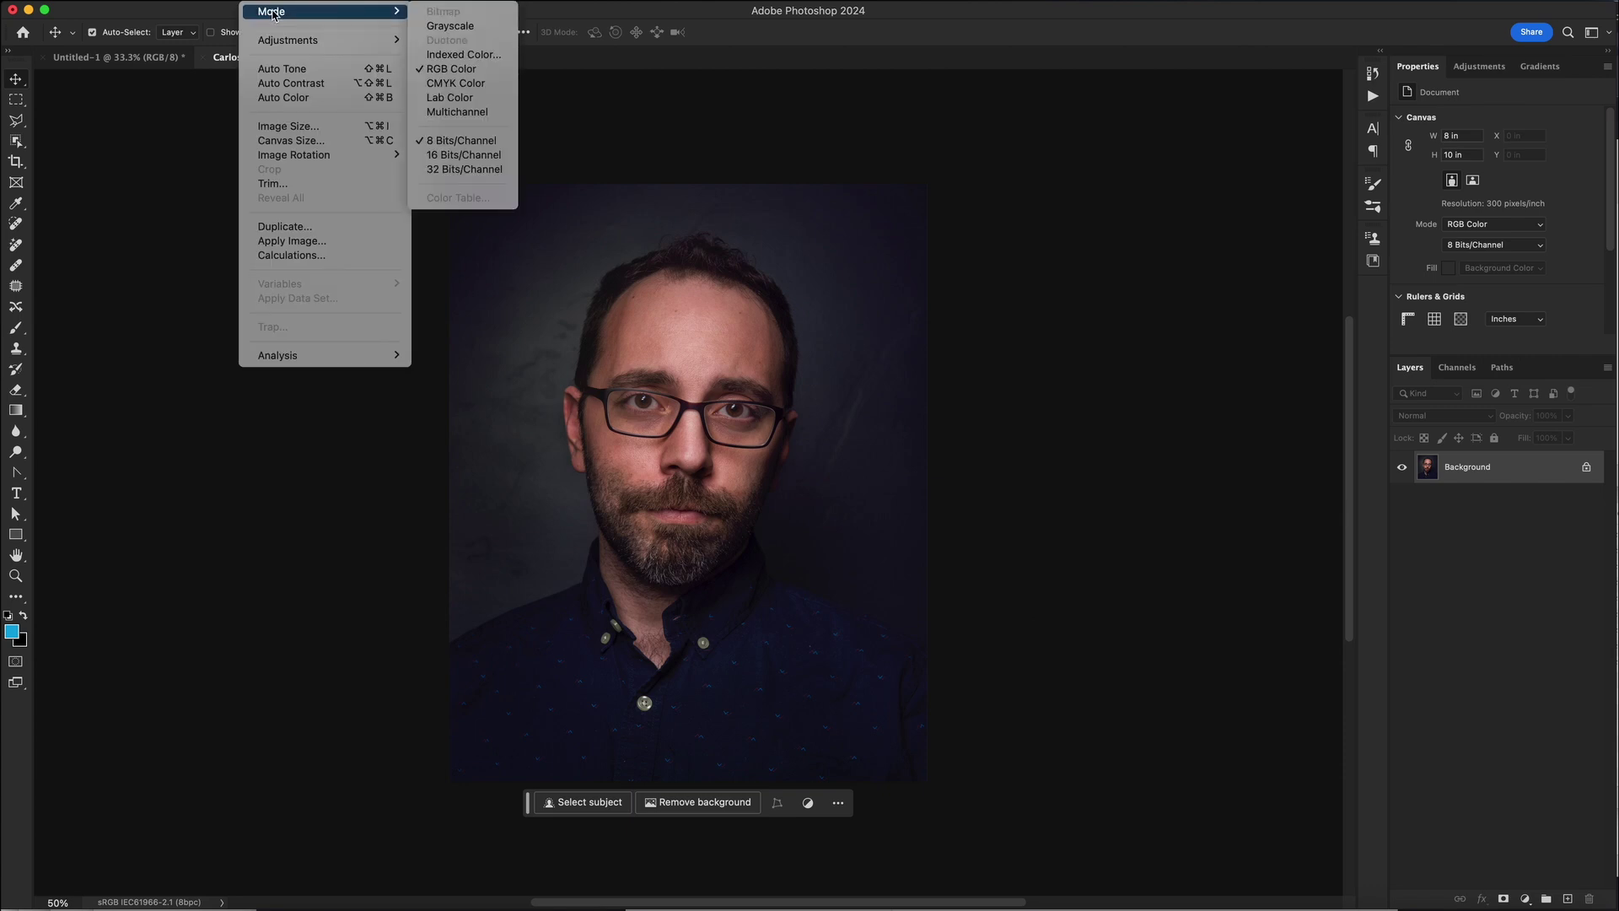
pyautogui.click(442, 34)
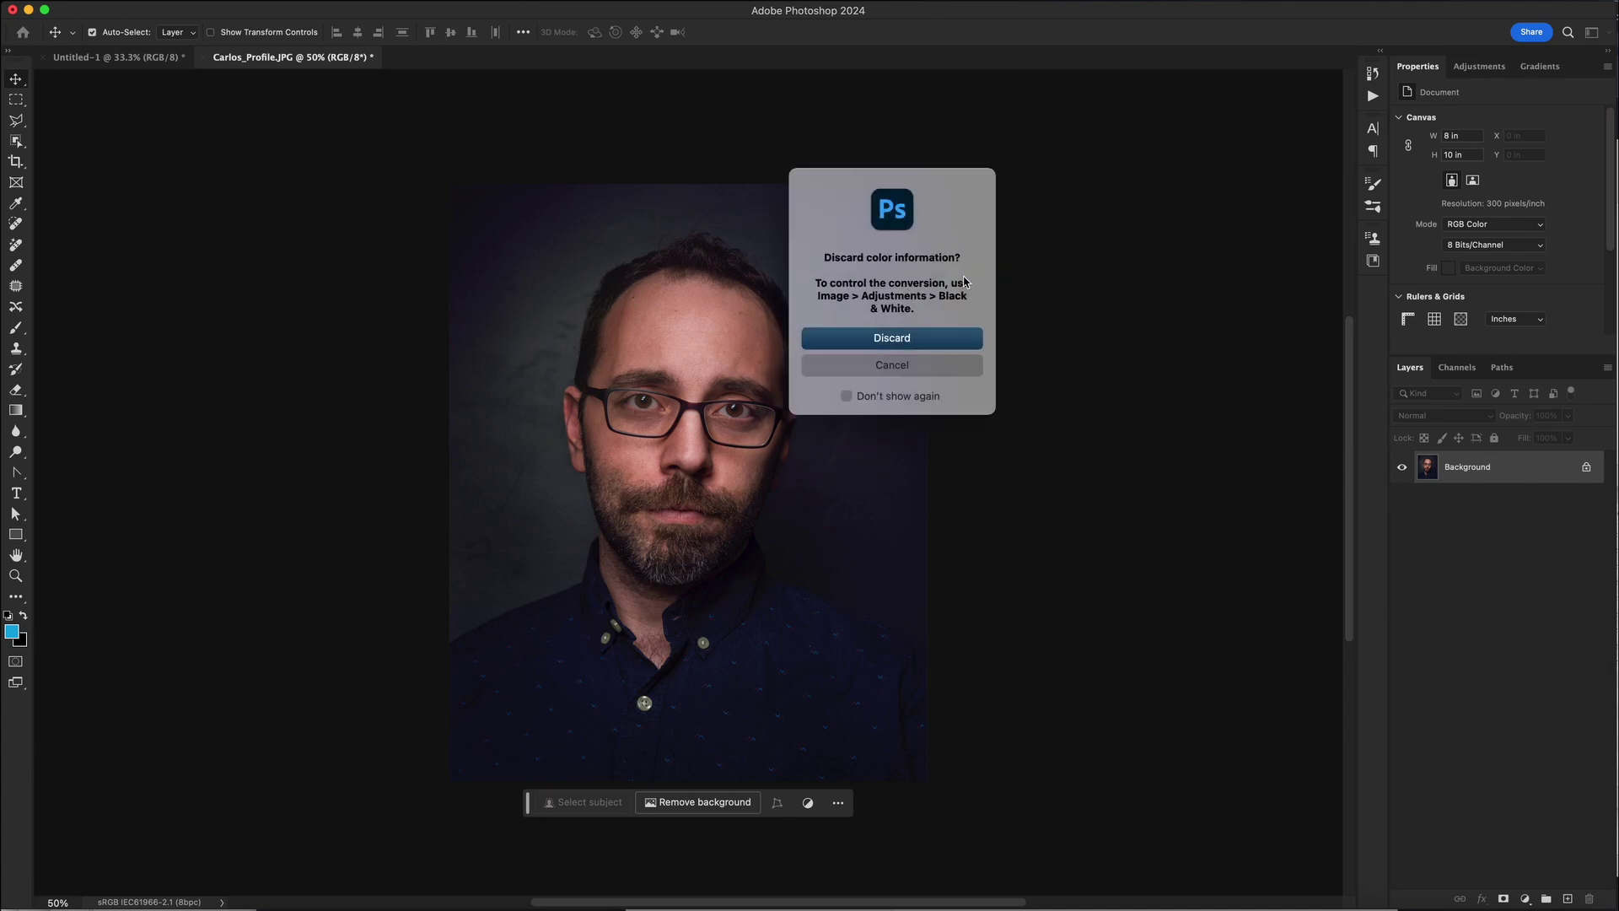
pyautogui.click(891, 339)
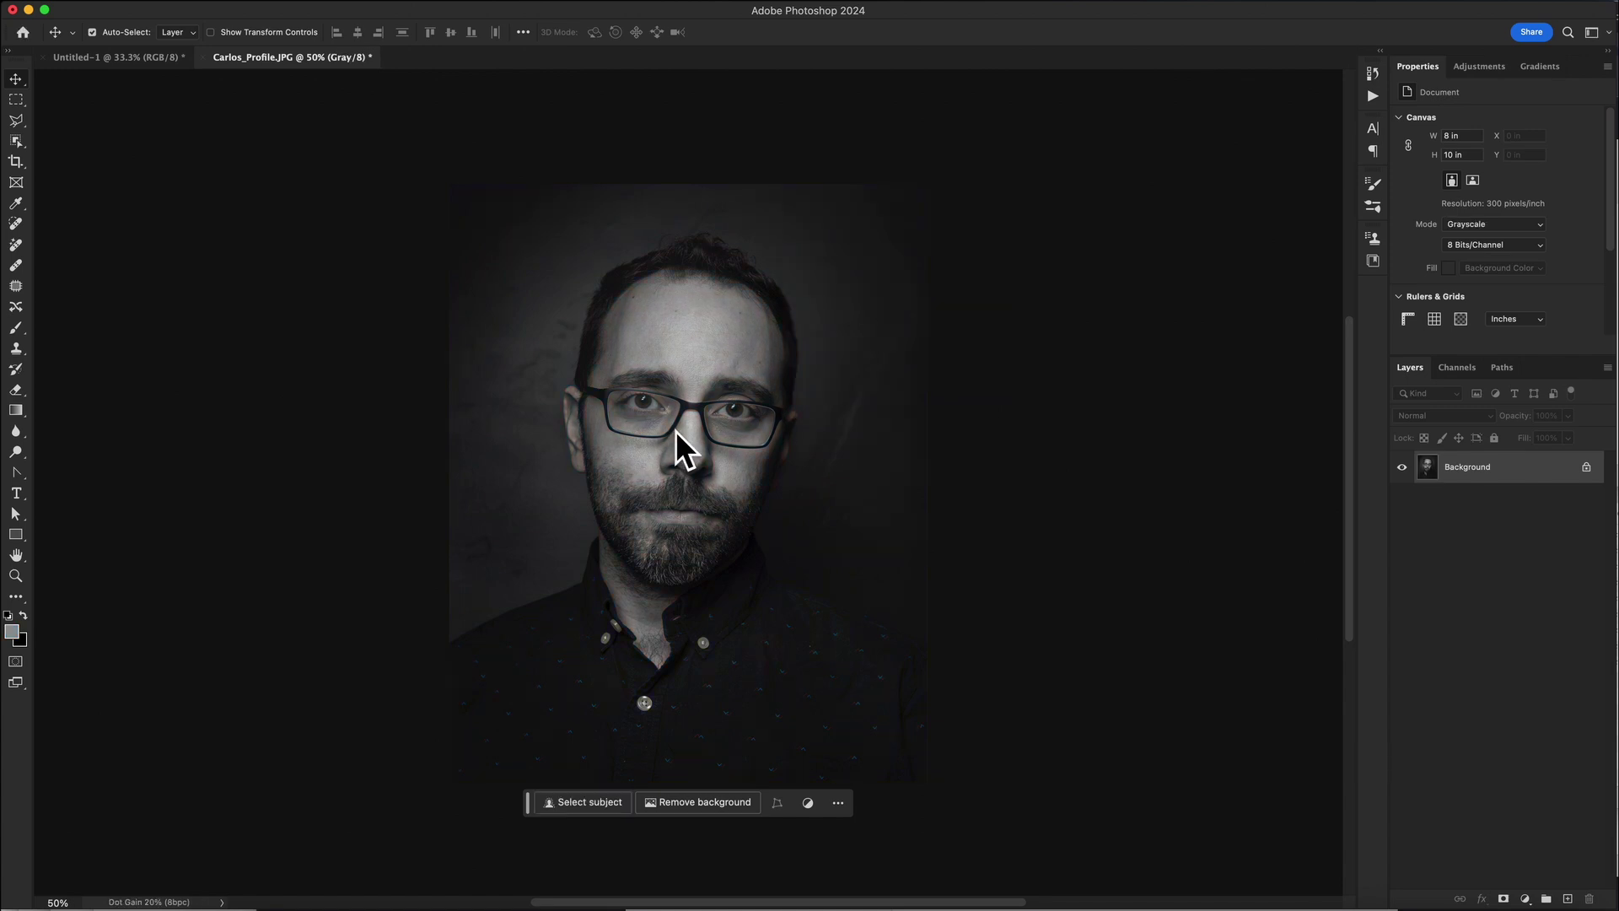
# Open Duotone Options and move the dialog over the portrait.
pyautogui.click(263, 2)
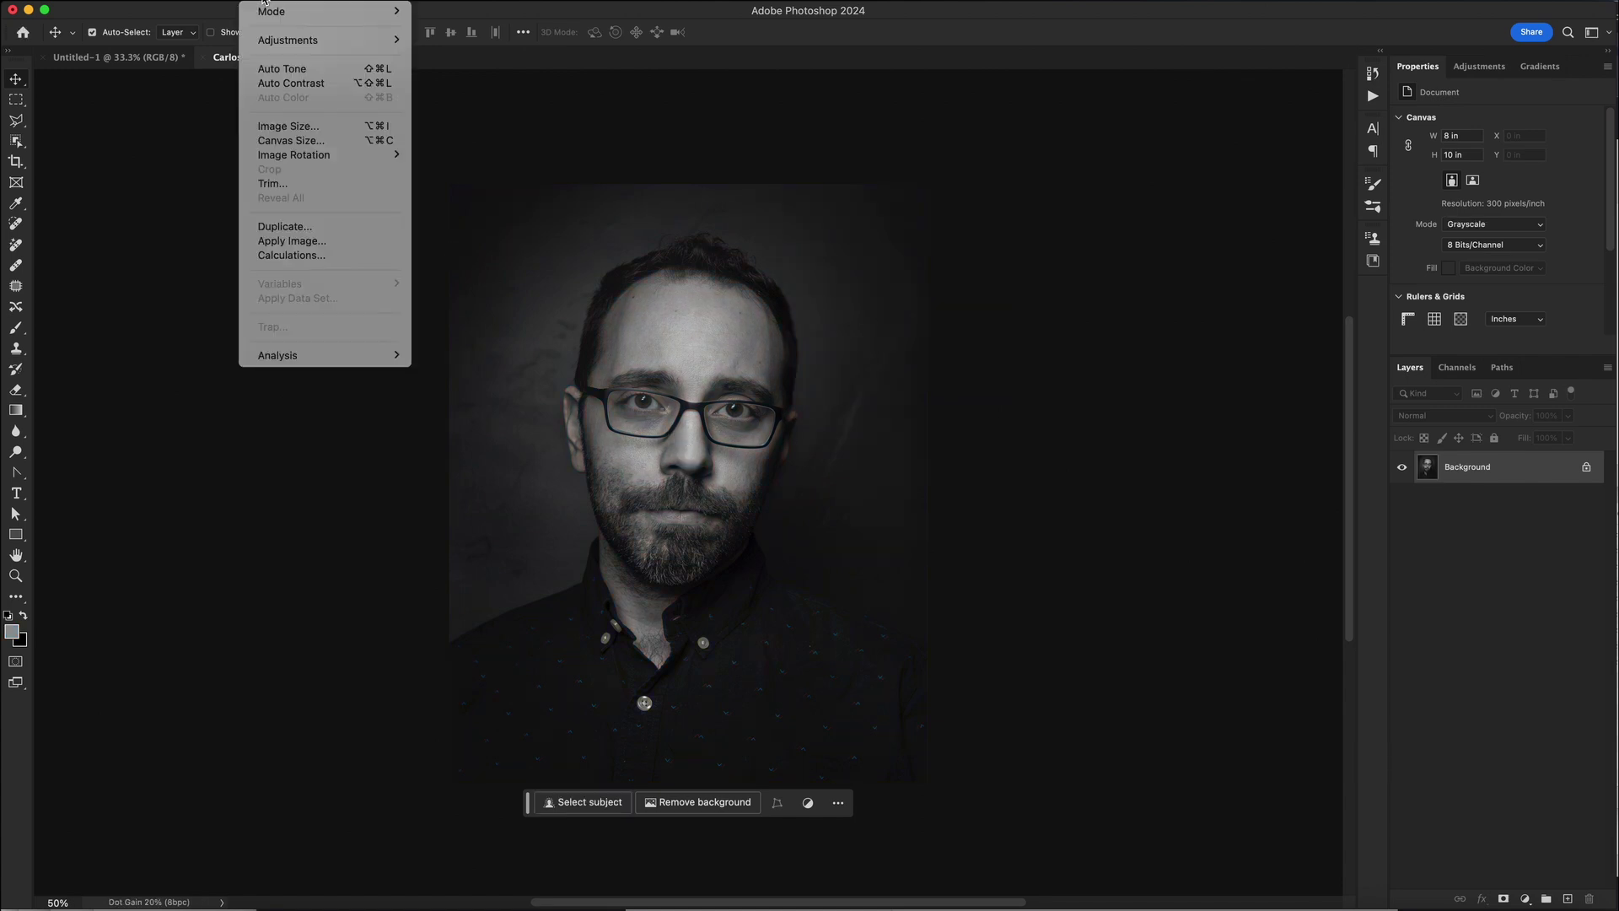
pyautogui.moveTo(268, 13)
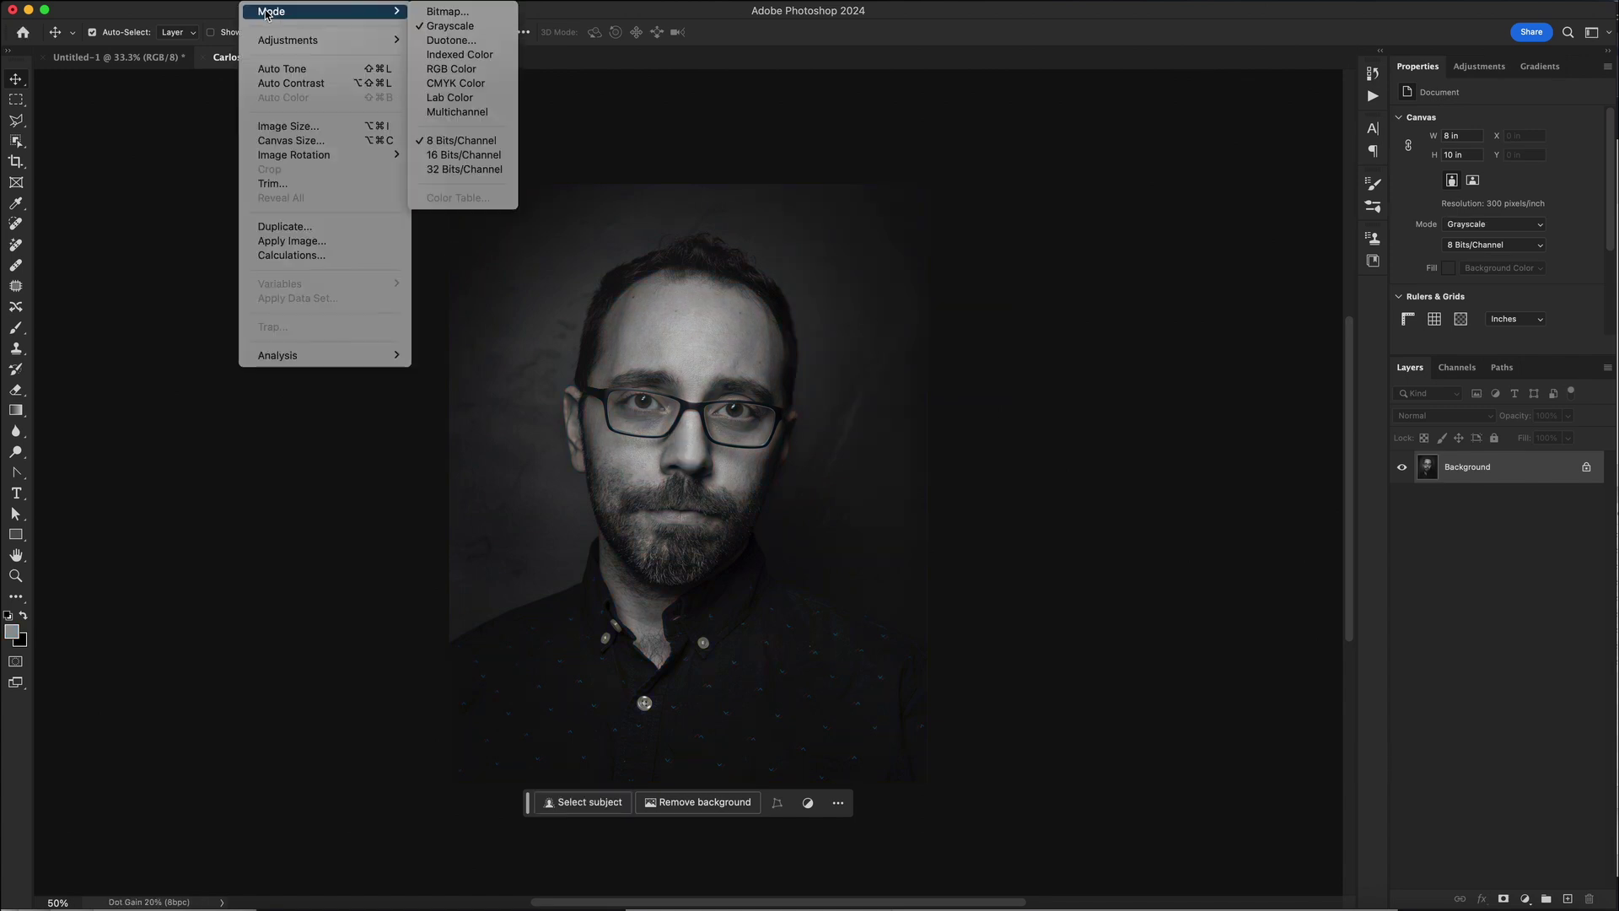
pyautogui.click(449, 40)
pyautogui.moveTo(1594, 173)
pyautogui.mouseDown()
pyautogui.moveTo(823, 210)
pyautogui.moveTo(906, 233)
pyautogui.moveTo(930, 259)
pyautogui.mouseUp()
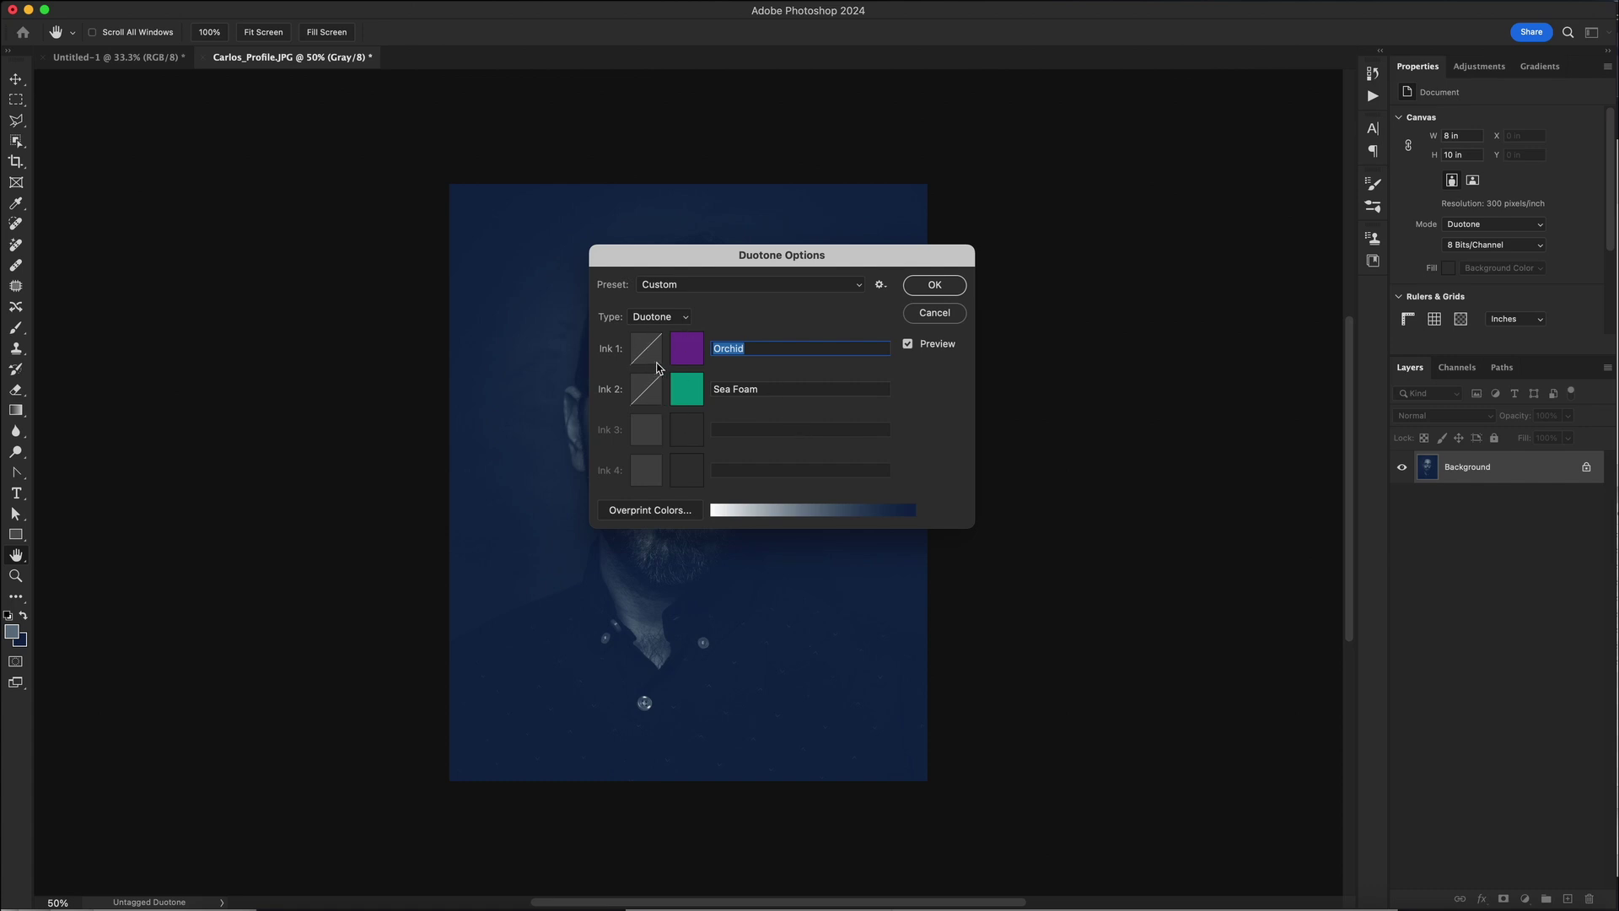
# Switch the type to Monotone and back to Duotone, giving Orchid plus a second ink.
pyautogui.click(656, 318)
pyautogui.click(672, 302)
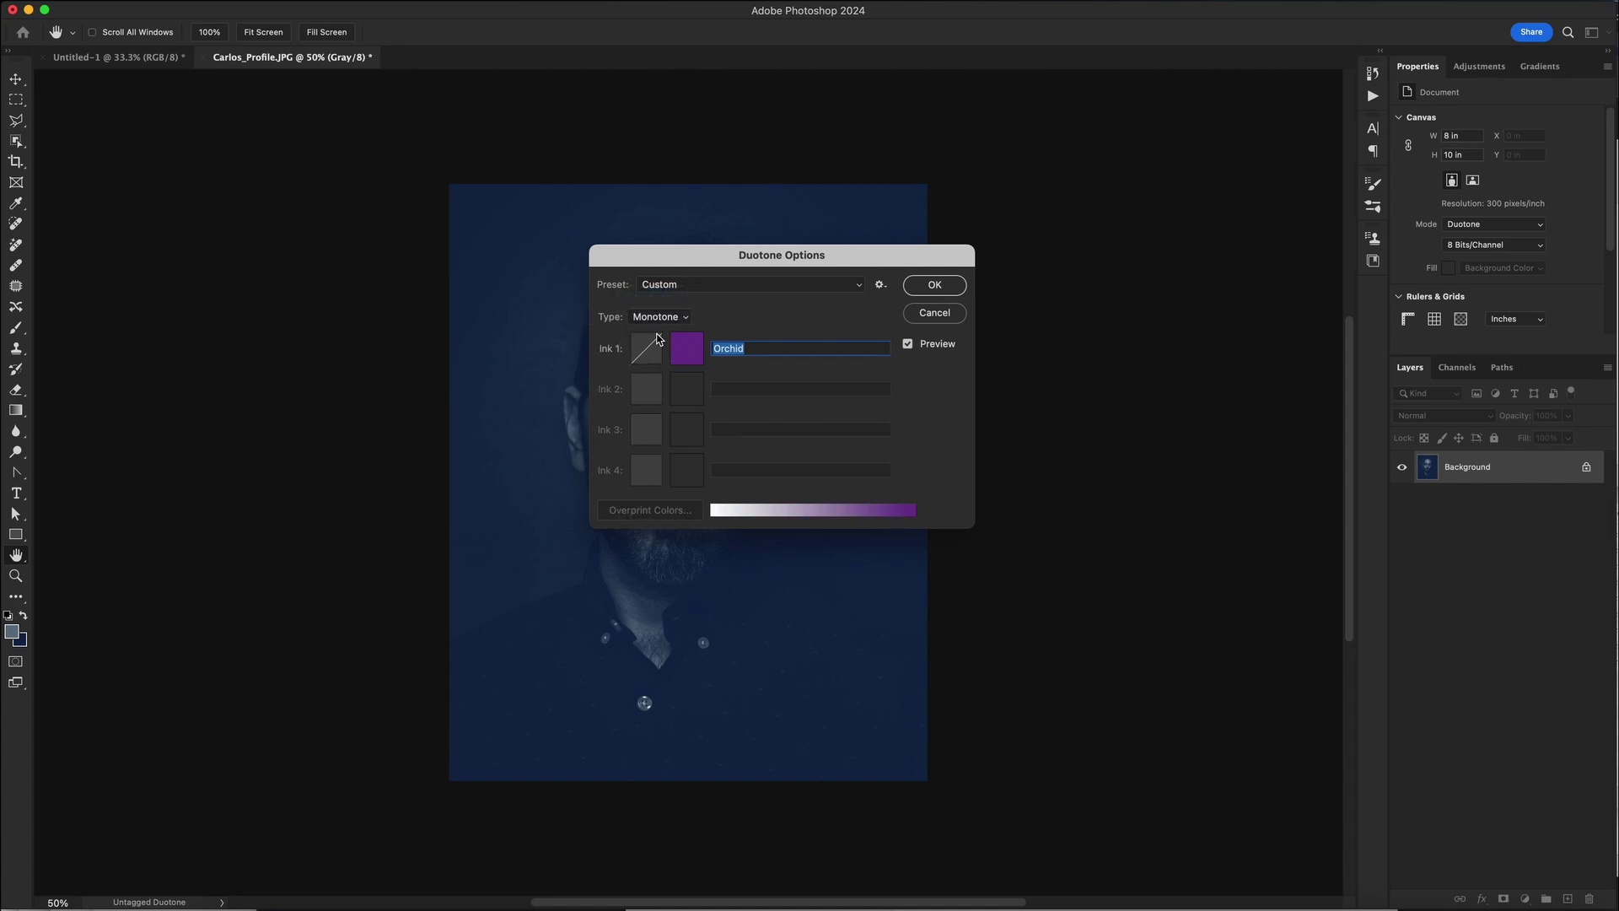
pyautogui.click(677, 318)
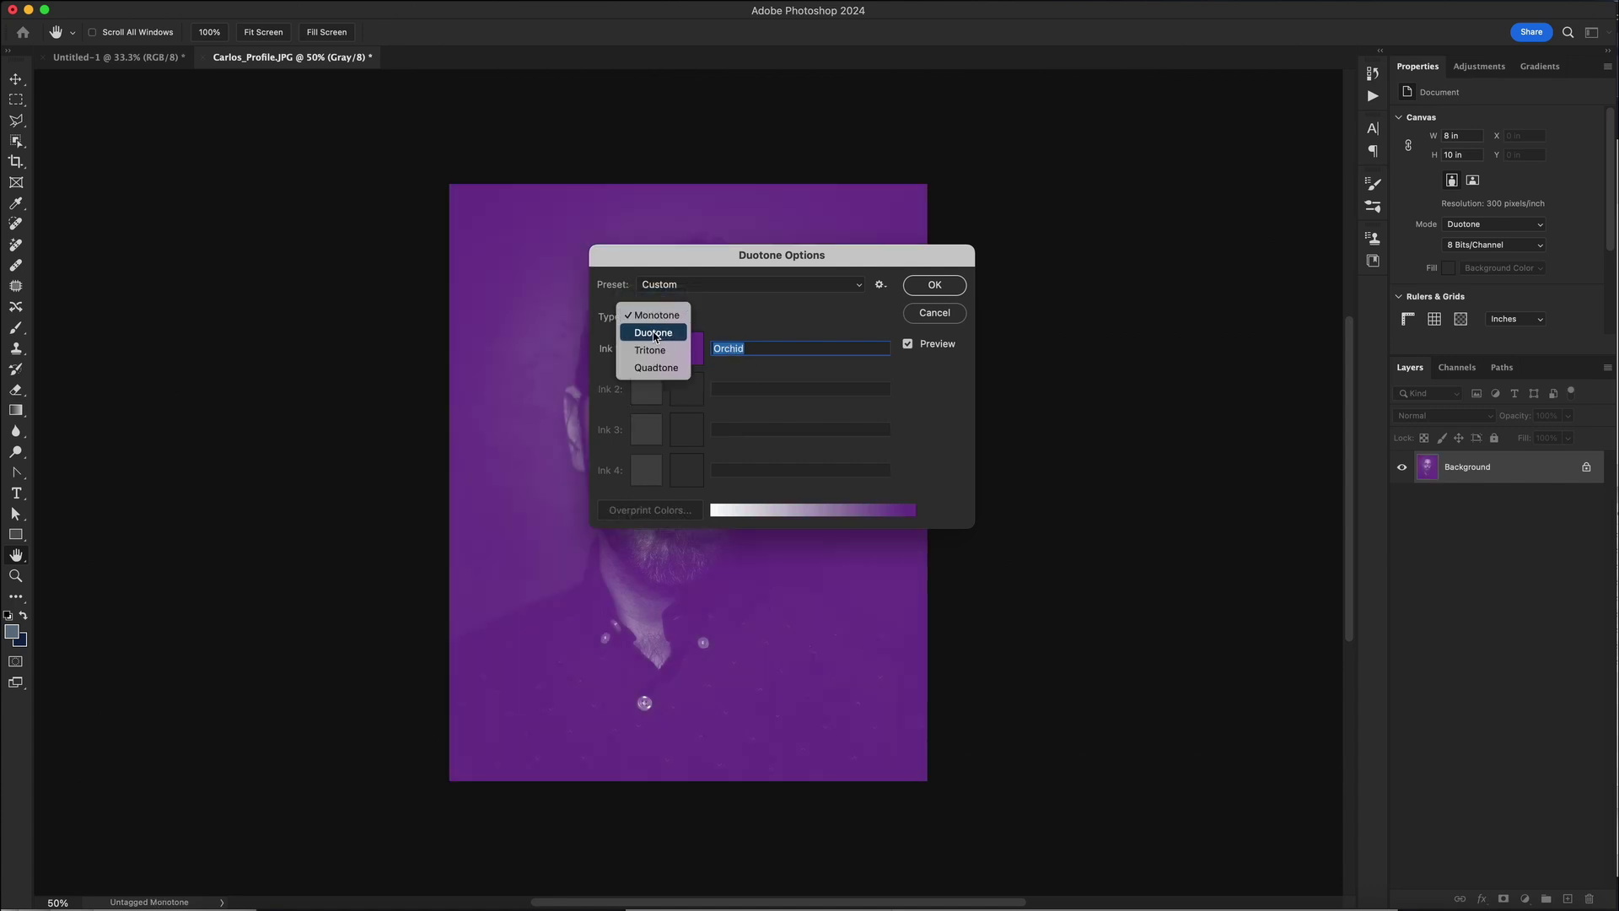
pyautogui.click(654, 334)
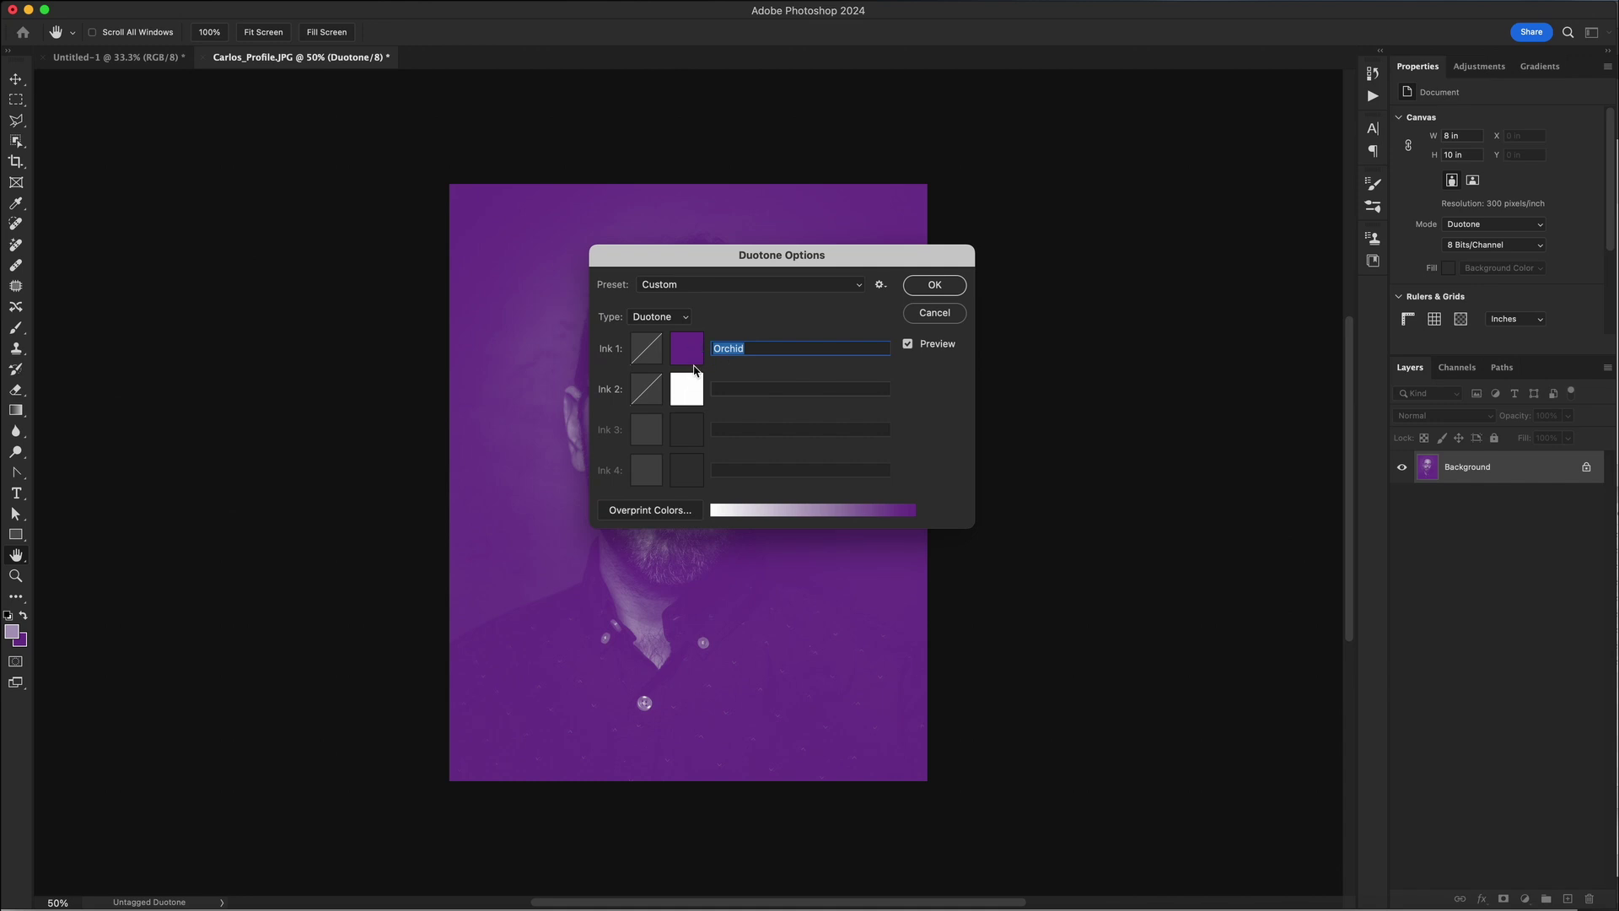
# In Chrome, open the Print Lab's Riso page and select the Blue ink hex code 113772.
pyautogui.press('super+Tab')
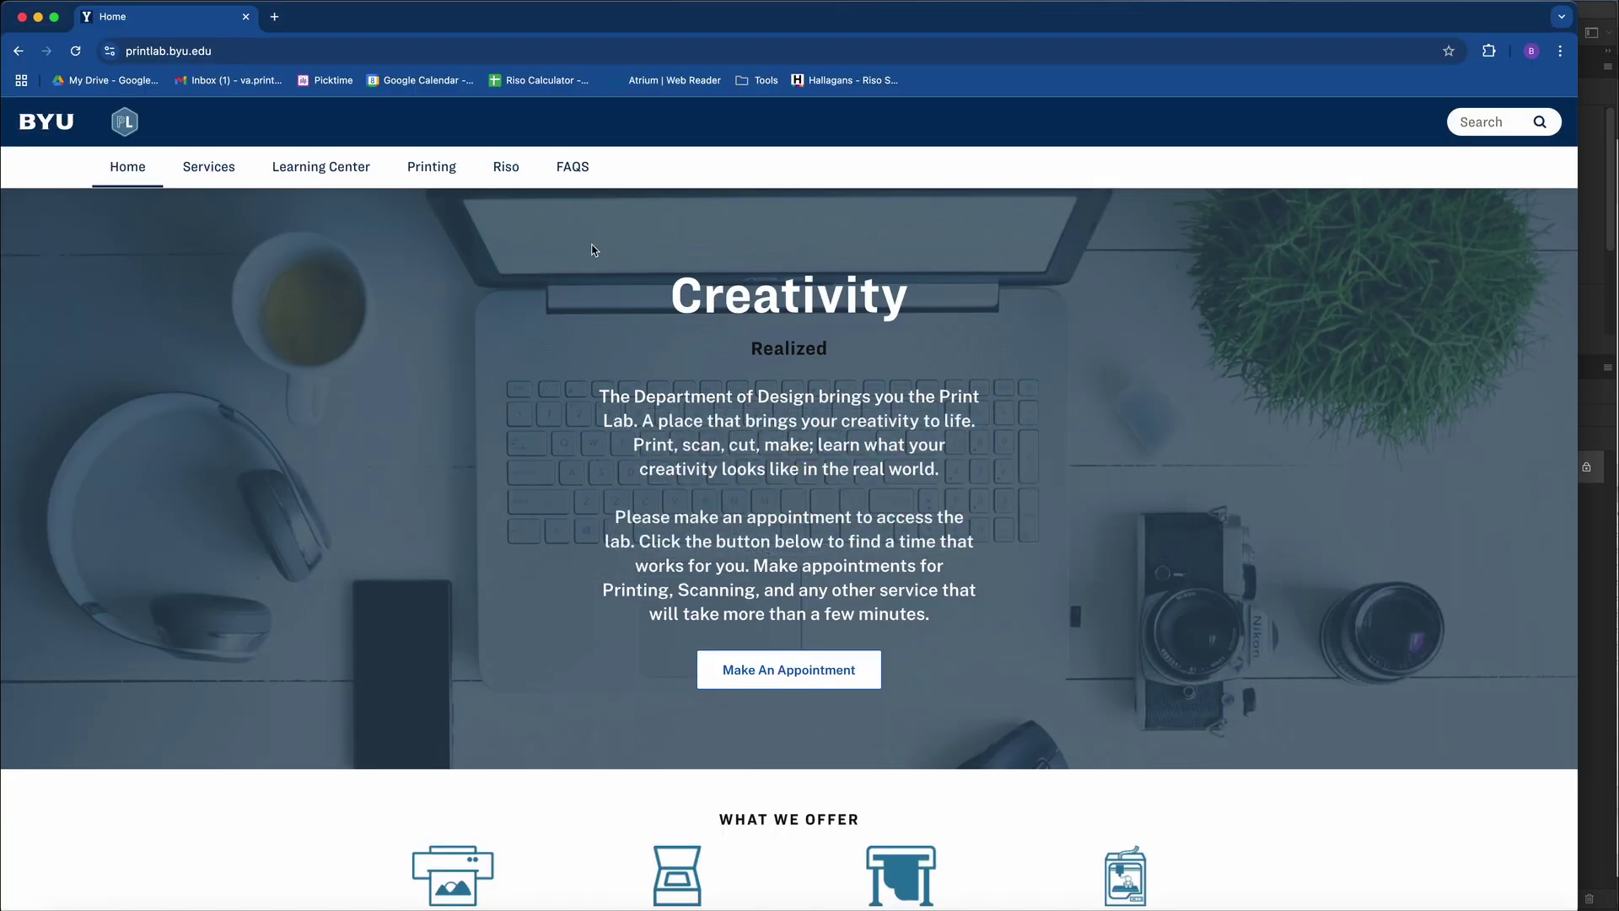
pyautogui.click(508, 173)
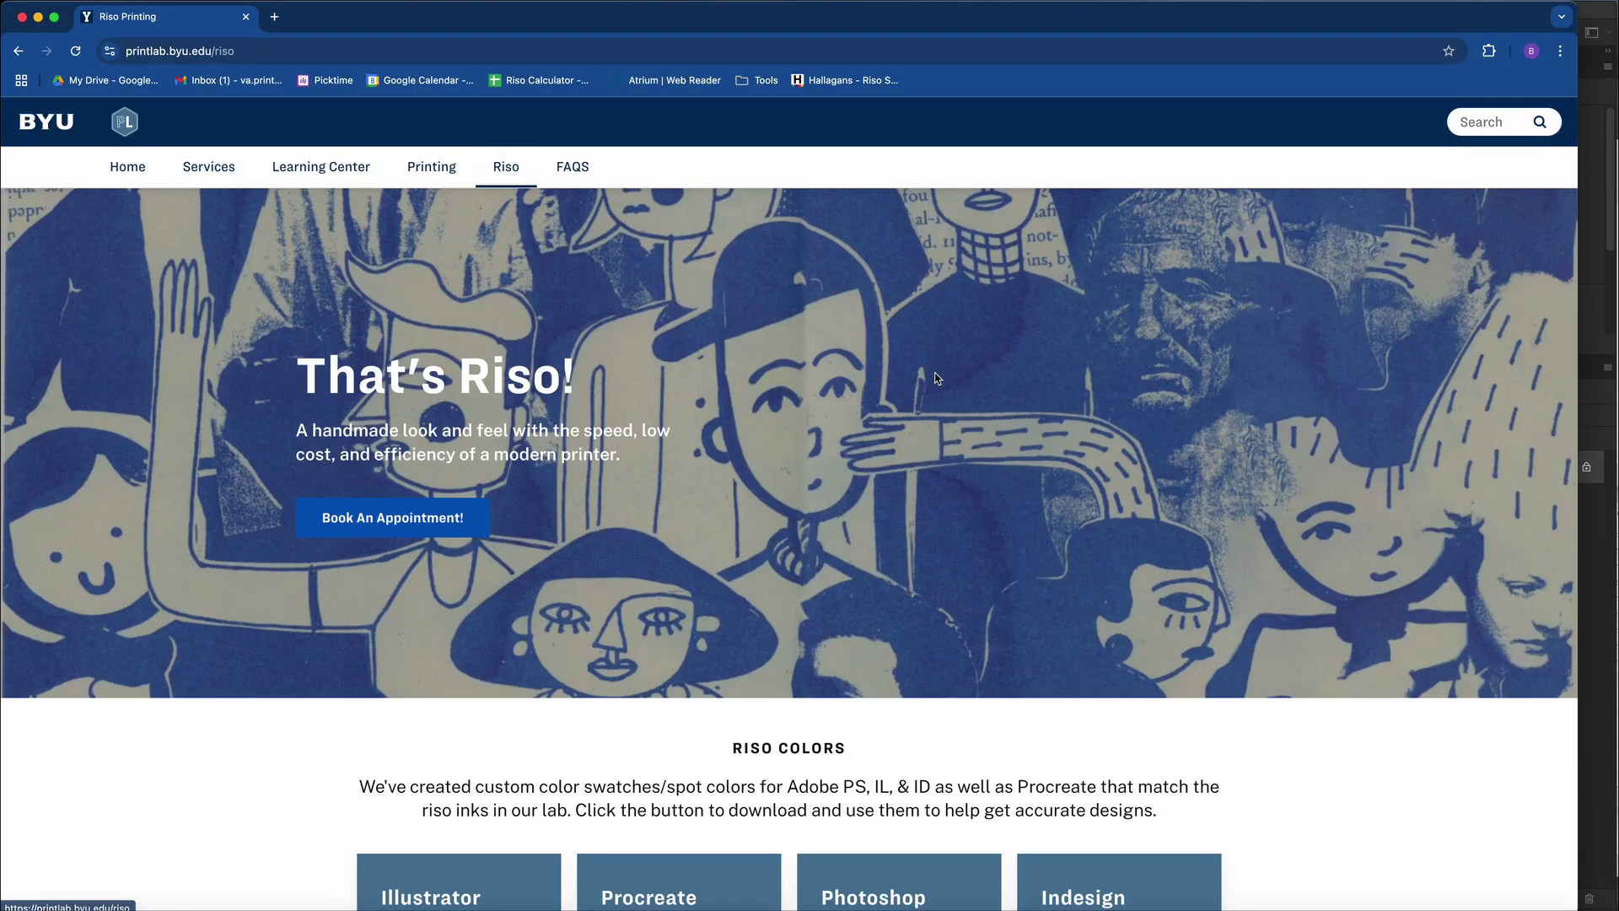
pyautogui.scroll(-3, 935, 378)
pyautogui.scroll(-6, 936, 378)
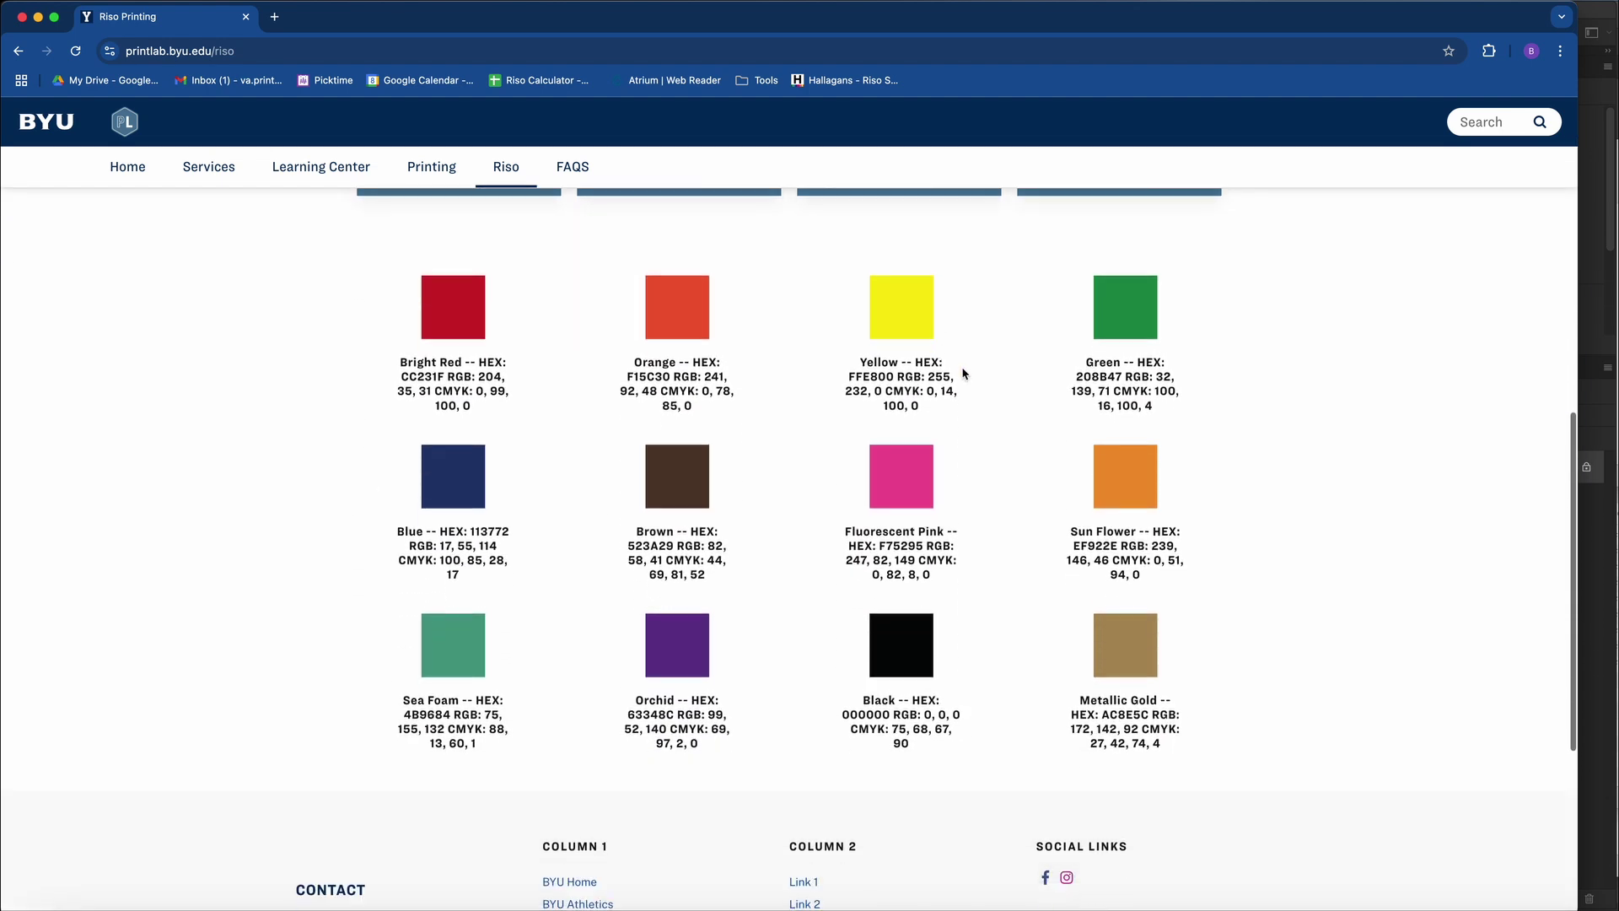
pyautogui.scroll(1, 976, 380)
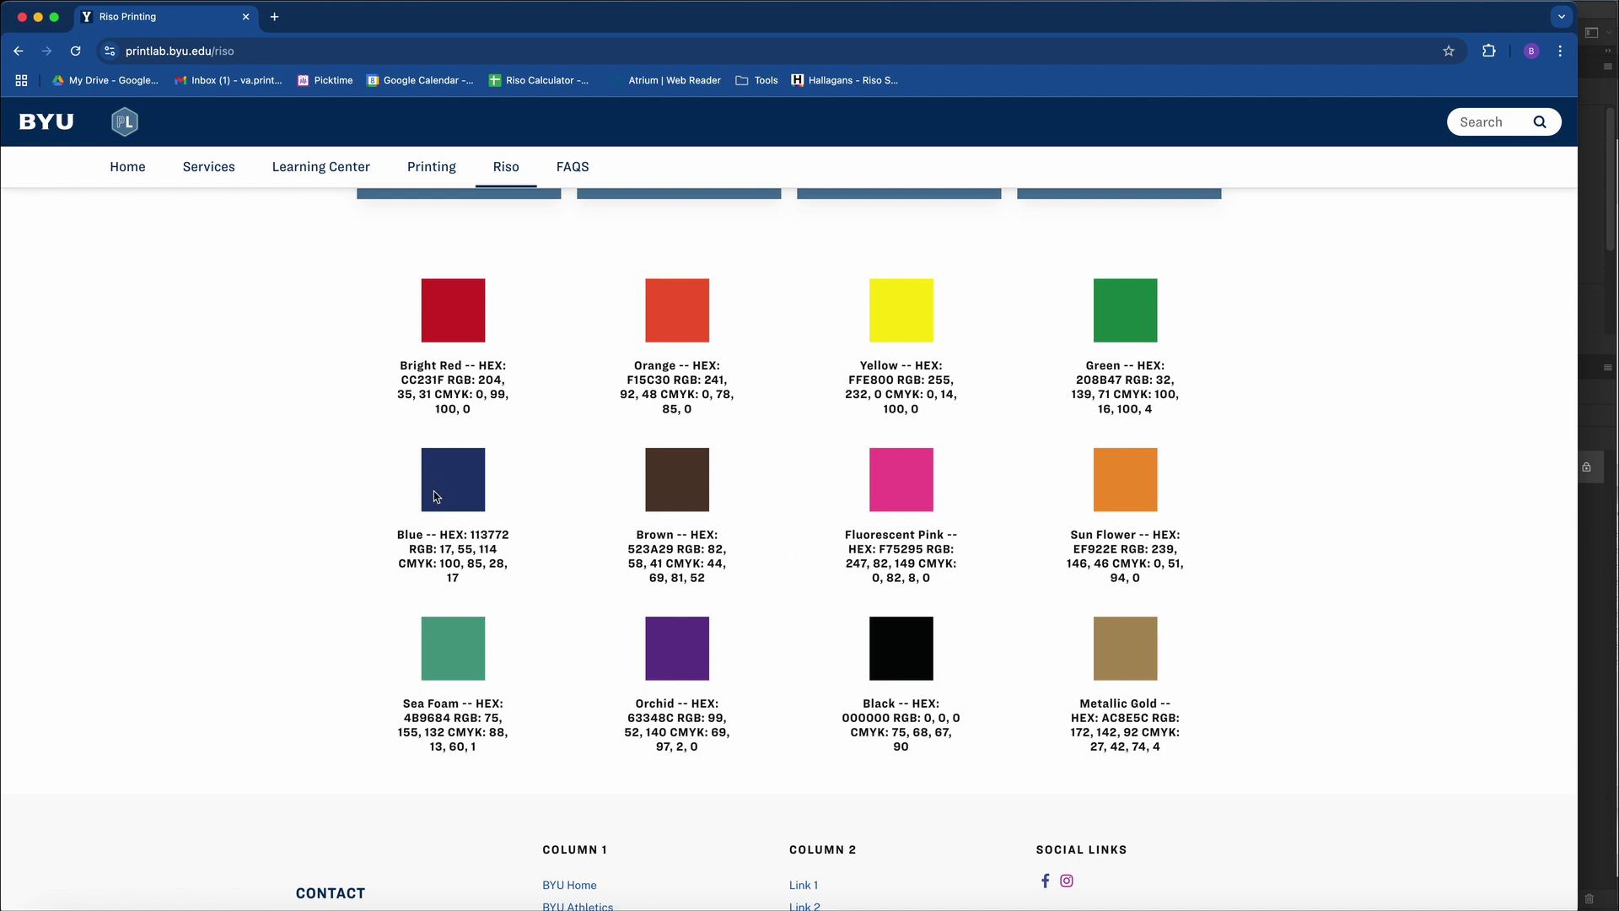
pyautogui.doubleClick(479, 536)
pyautogui.press('super+c')
# Set Ink 1's colour to the Riso Blue hex 113772.
pyautogui.press('super+Tab')
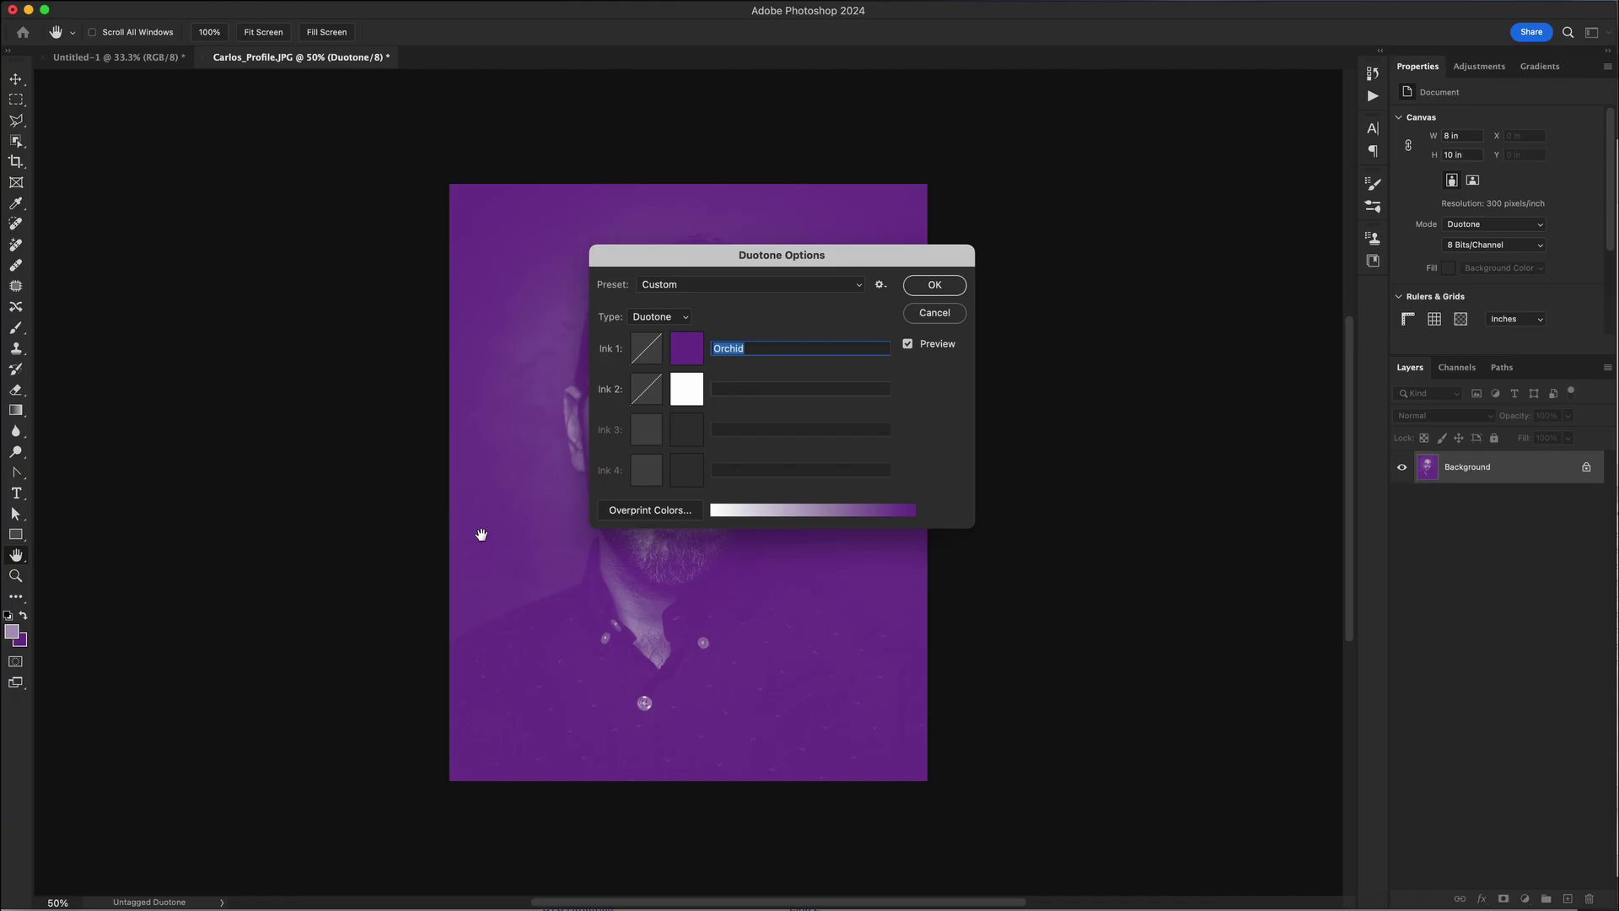
pyautogui.click(687, 354)
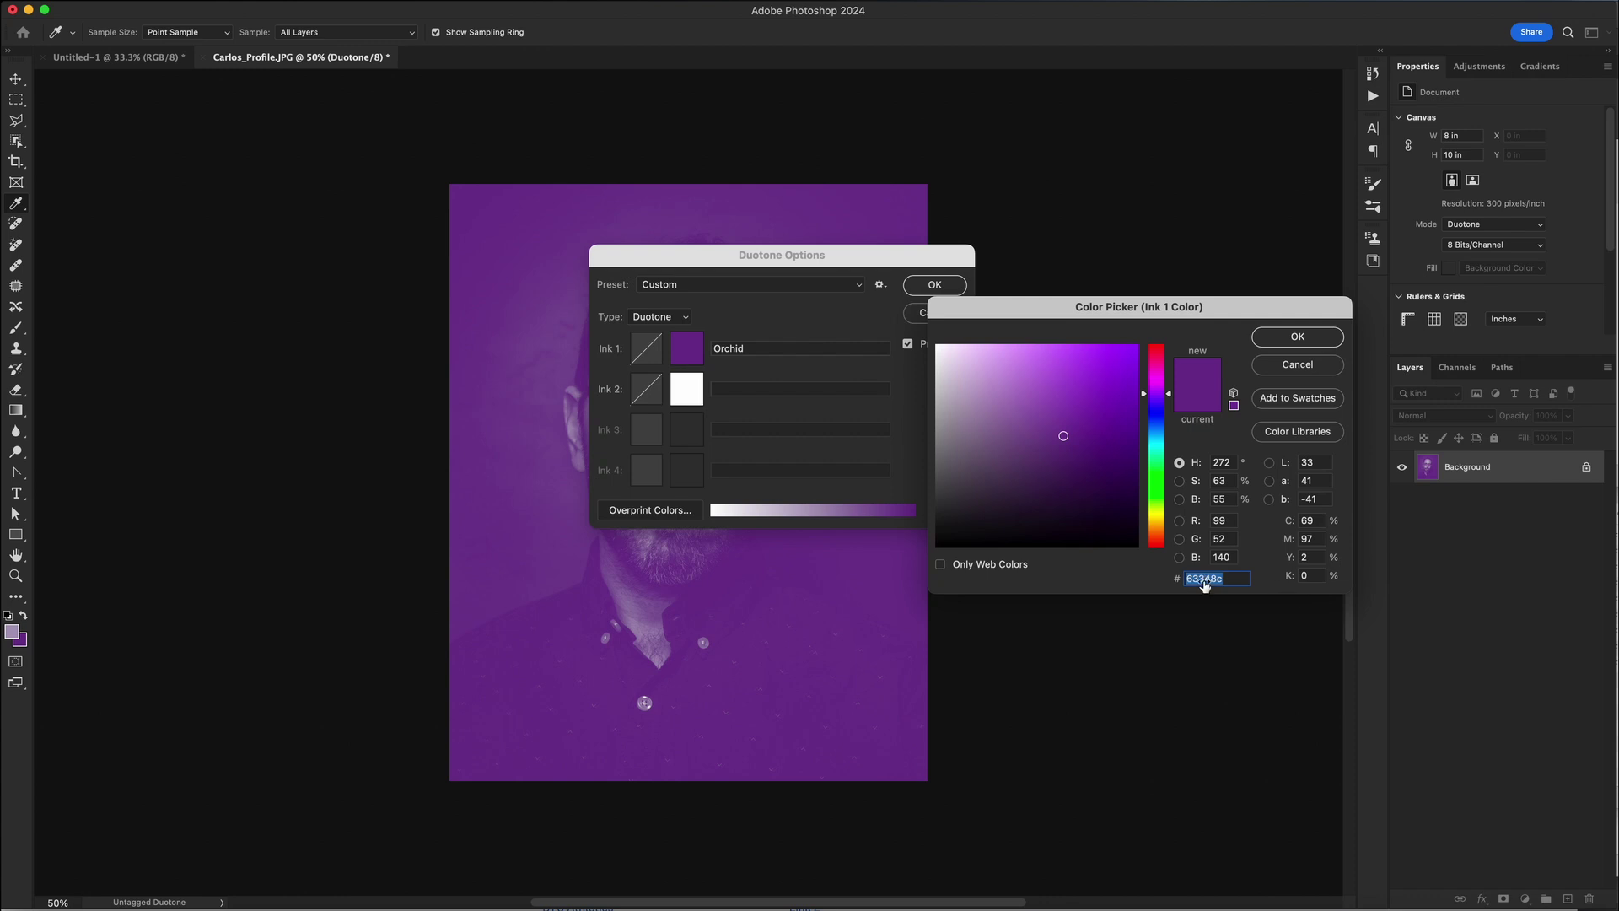
pyautogui.press('super+v')
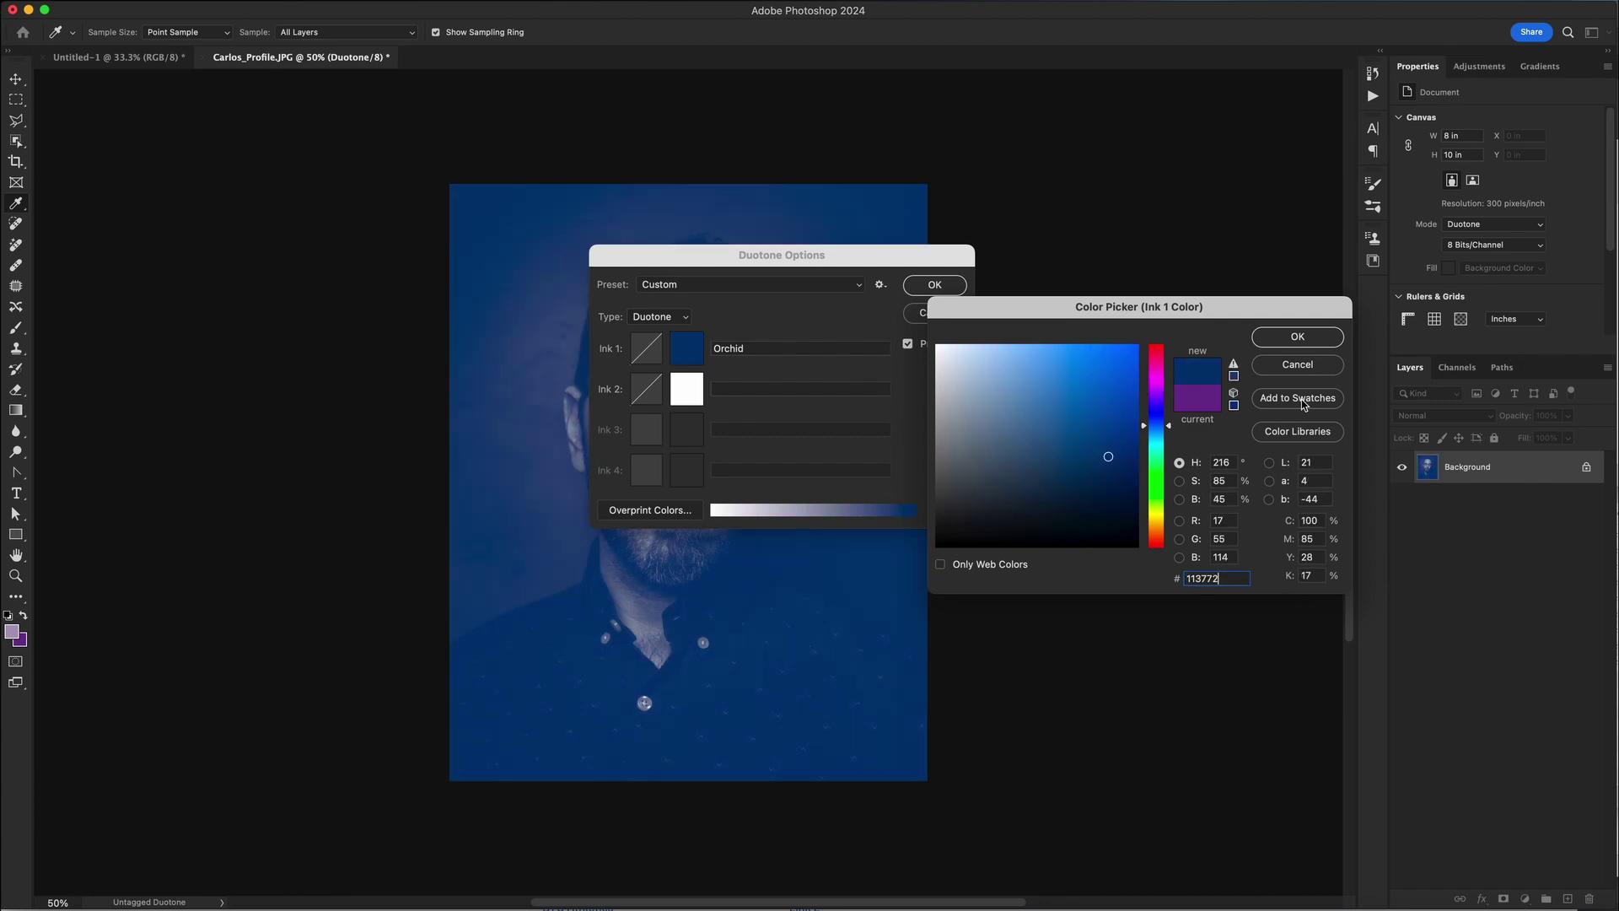
pyautogui.click(1299, 339)
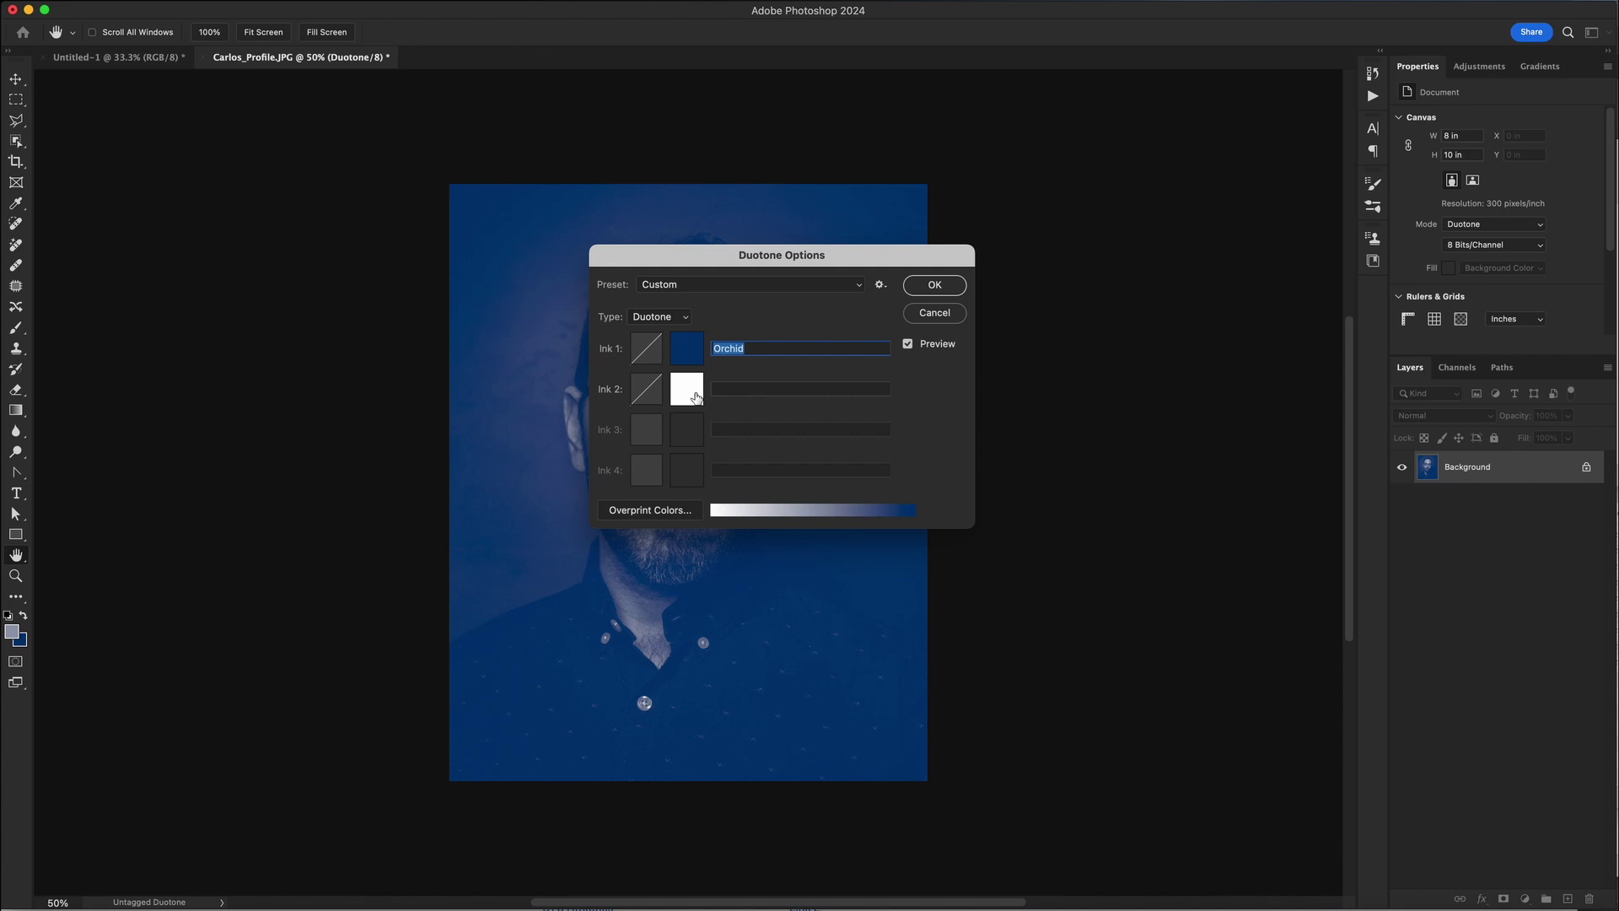
# Set Ink 2 to Fluorescent Pink F75295 copied from the Riso page, then move the dialog aside.
pyautogui.click(697, 396)
pyautogui.press('super+Tab')
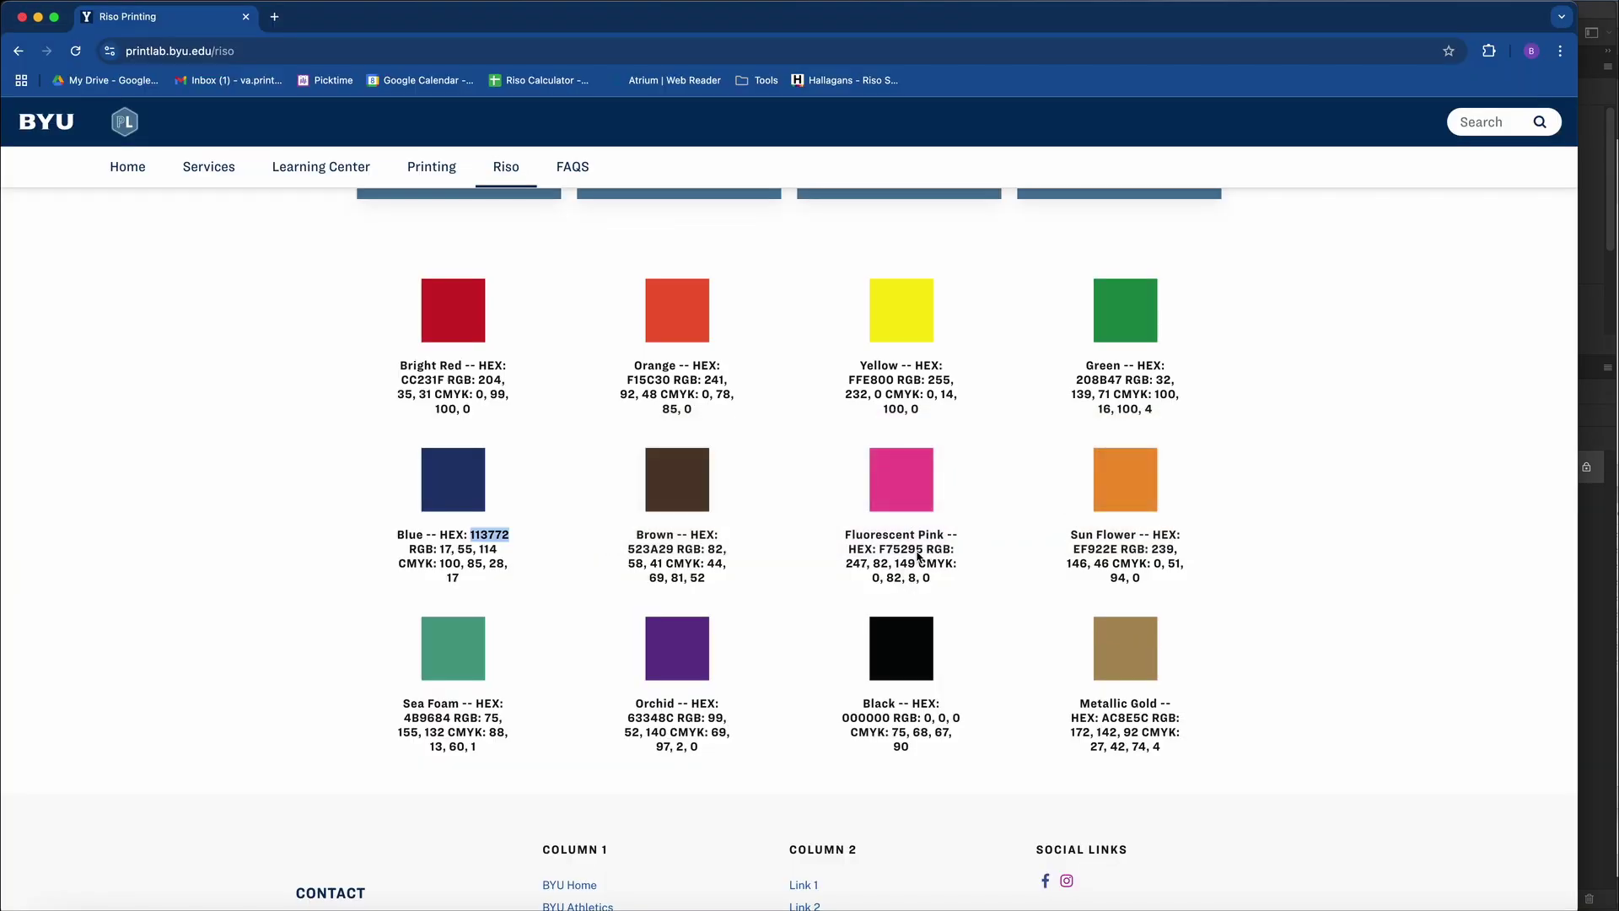
pyautogui.doubleClick(898, 553)
pyautogui.press('super+c')
pyautogui.press('super+Tab')
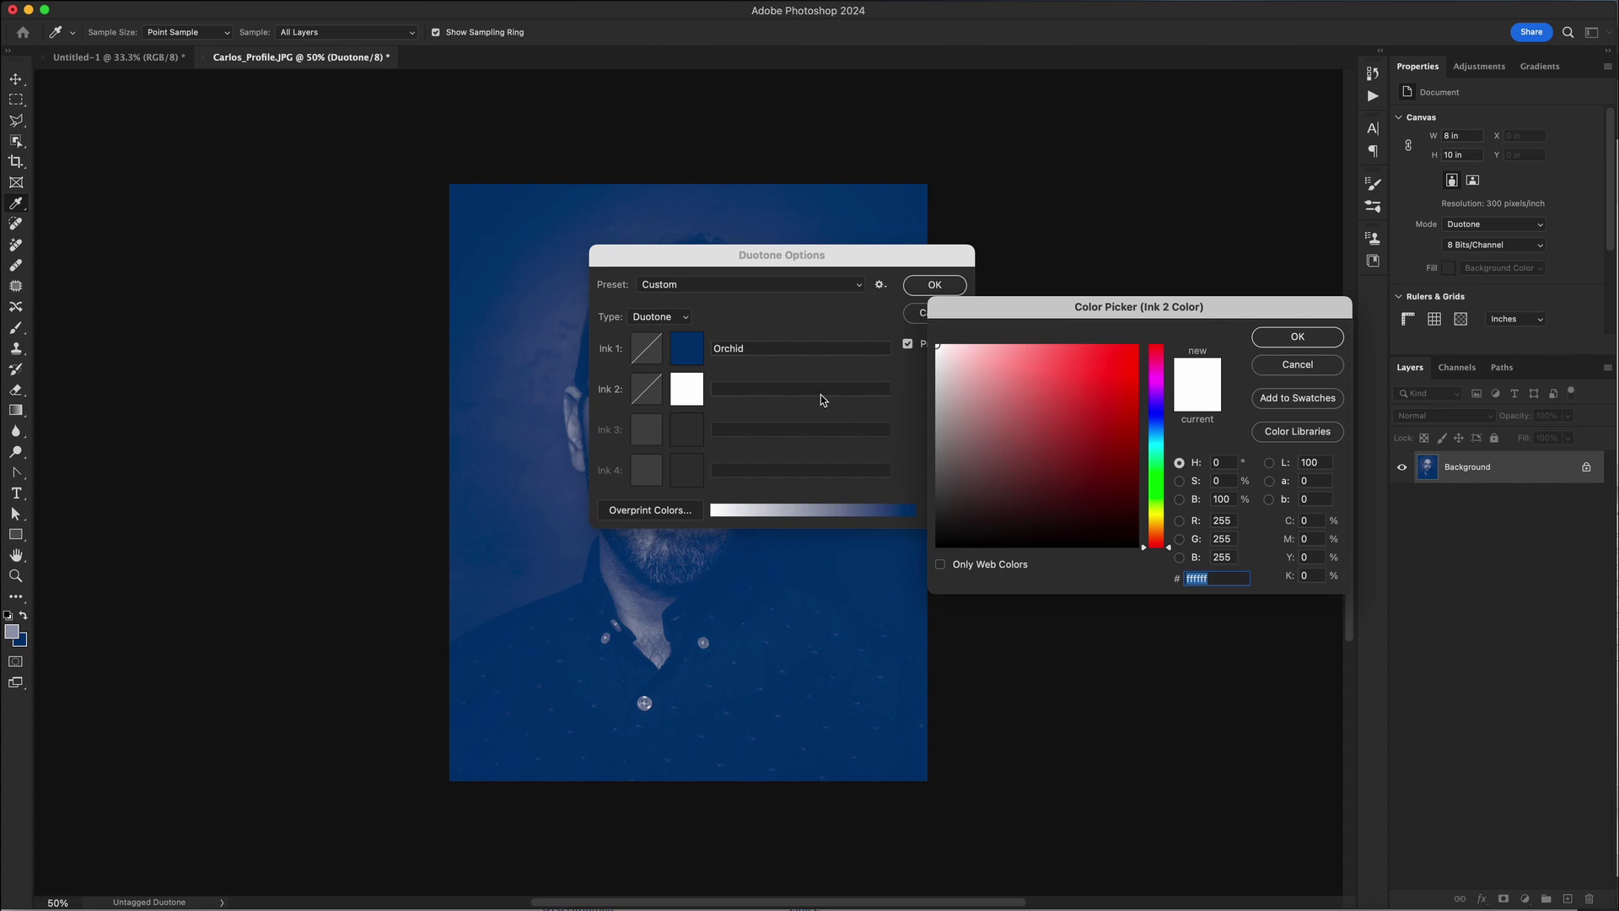
pyautogui.doubleClick(1206, 578)
pyautogui.press('super+v')
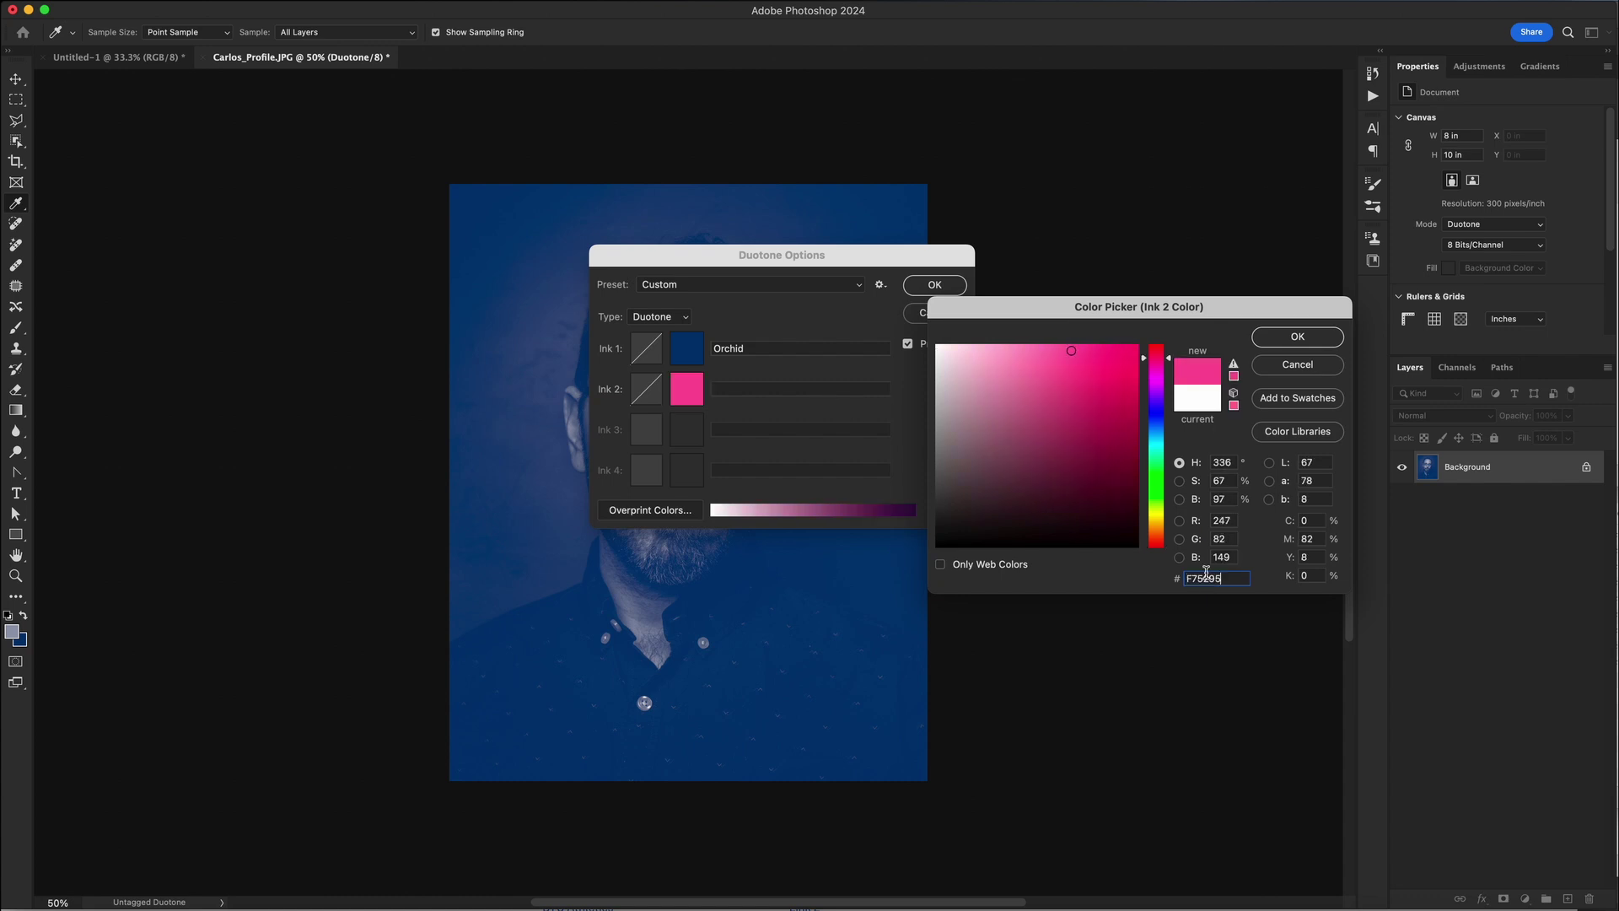
pyautogui.click(1282, 338)
pyautogui.moveTo(745, 261); pyautogui.dragTo(1096, 250)
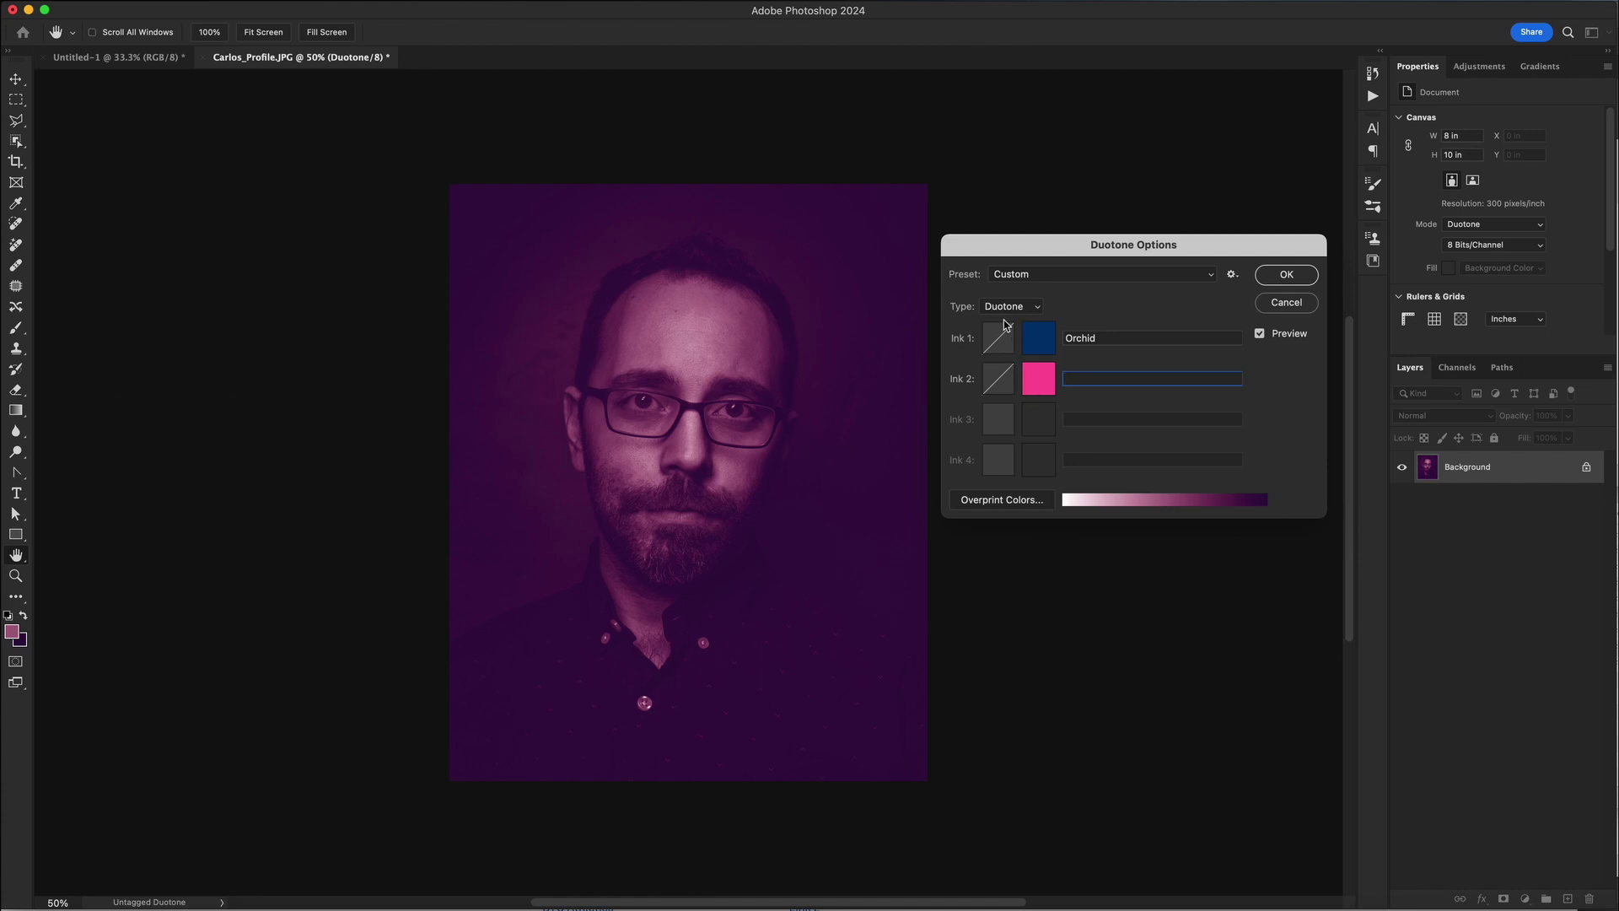
# Invert one ink's curve to fall from about 88% at 0 to 0 at 100, with a 70% point.
pyautogui.click(993, 387)
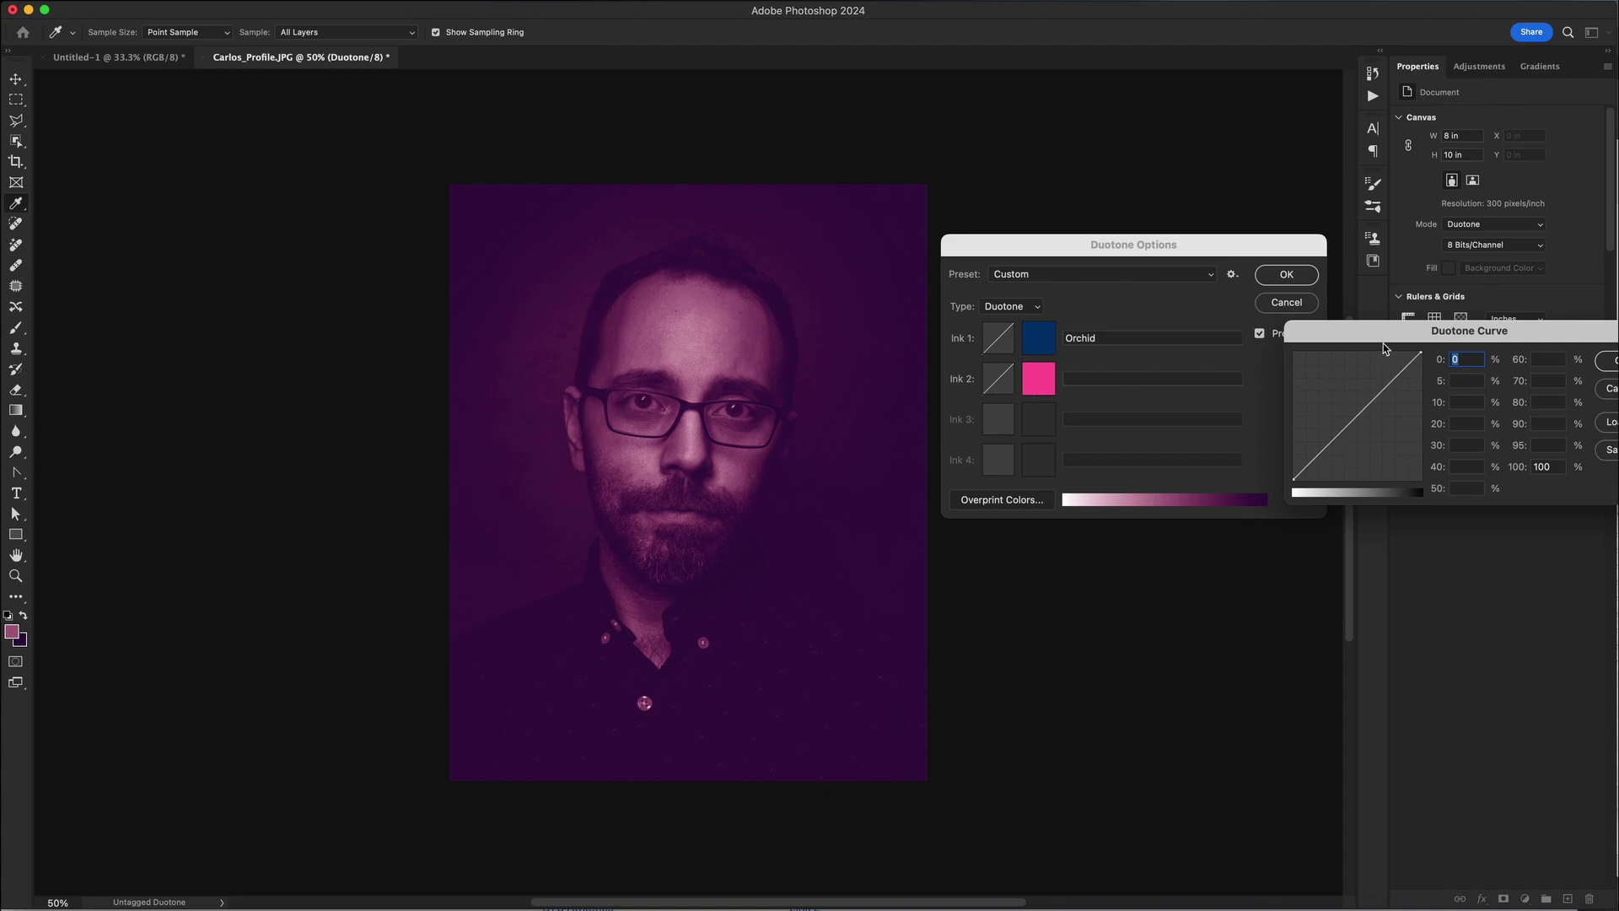
pyautogui.moveTo(1379, 339); pyautogui.dragTo(897, 373)
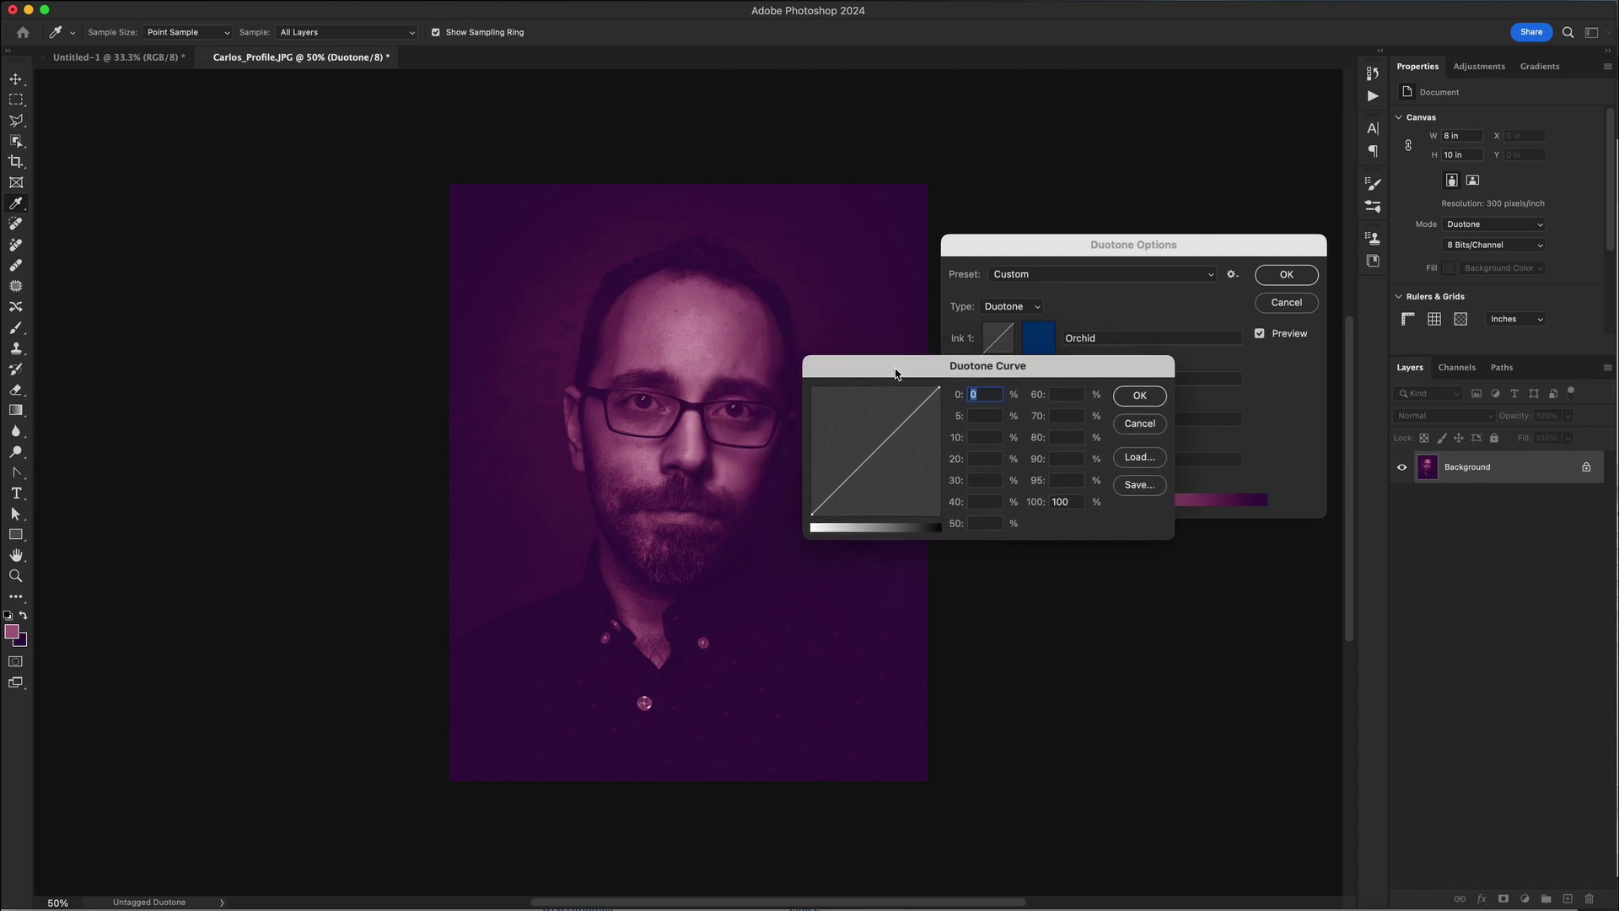
pyautogui.moveTo(810, 511); pyautogui.dragTo(791, 384)
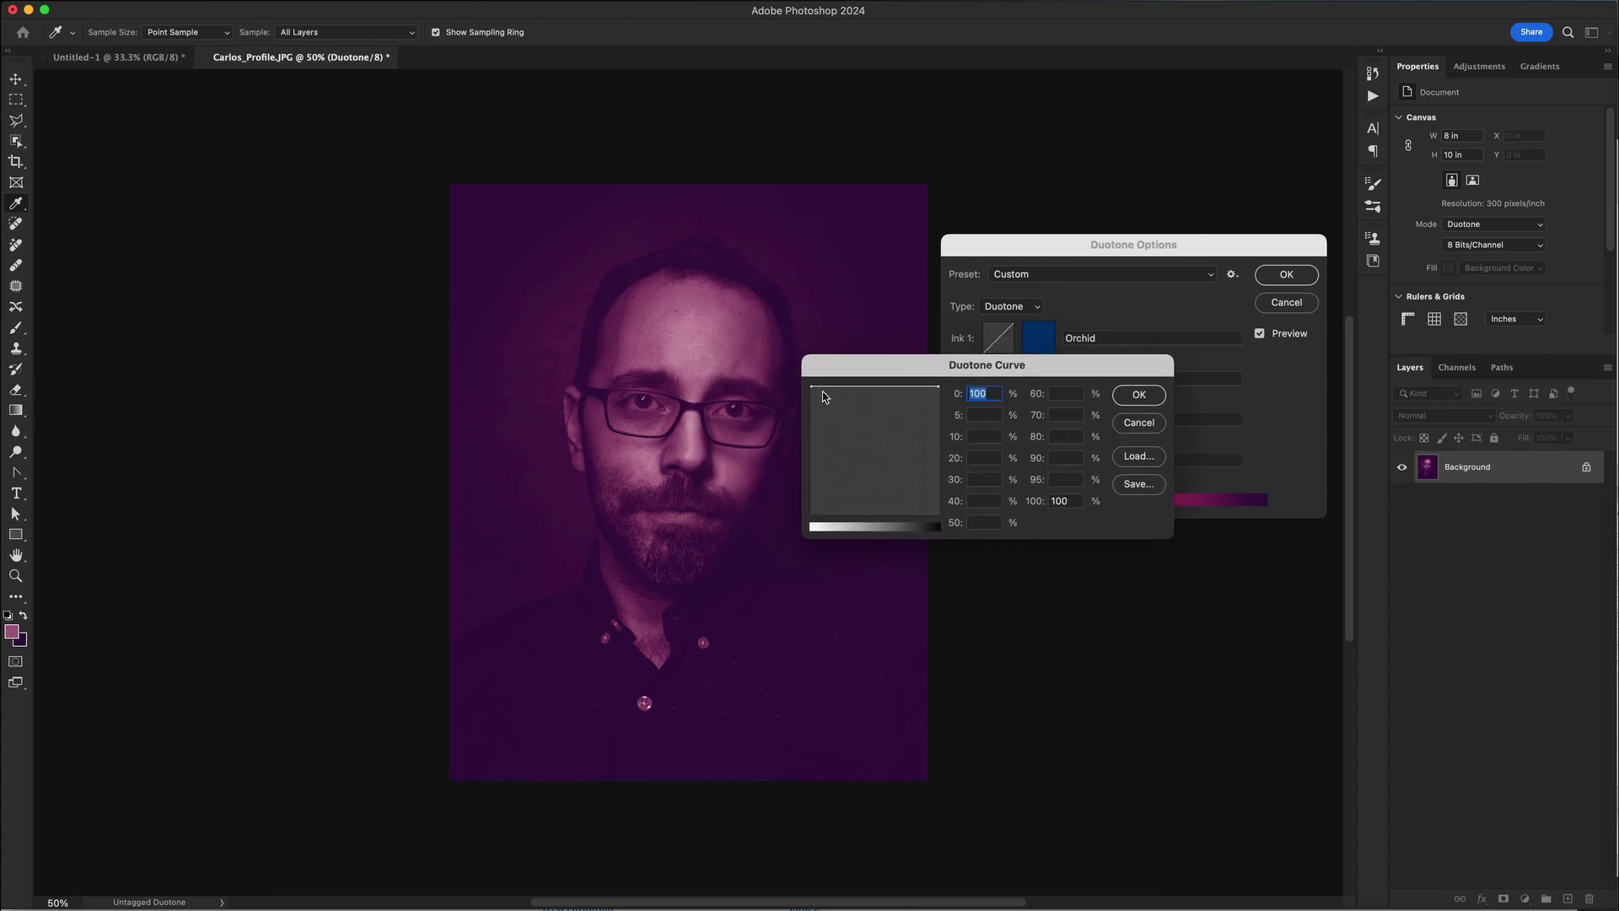
pyautogui.moveTo(941, 386); pyautogui.dragTo(940, 512)
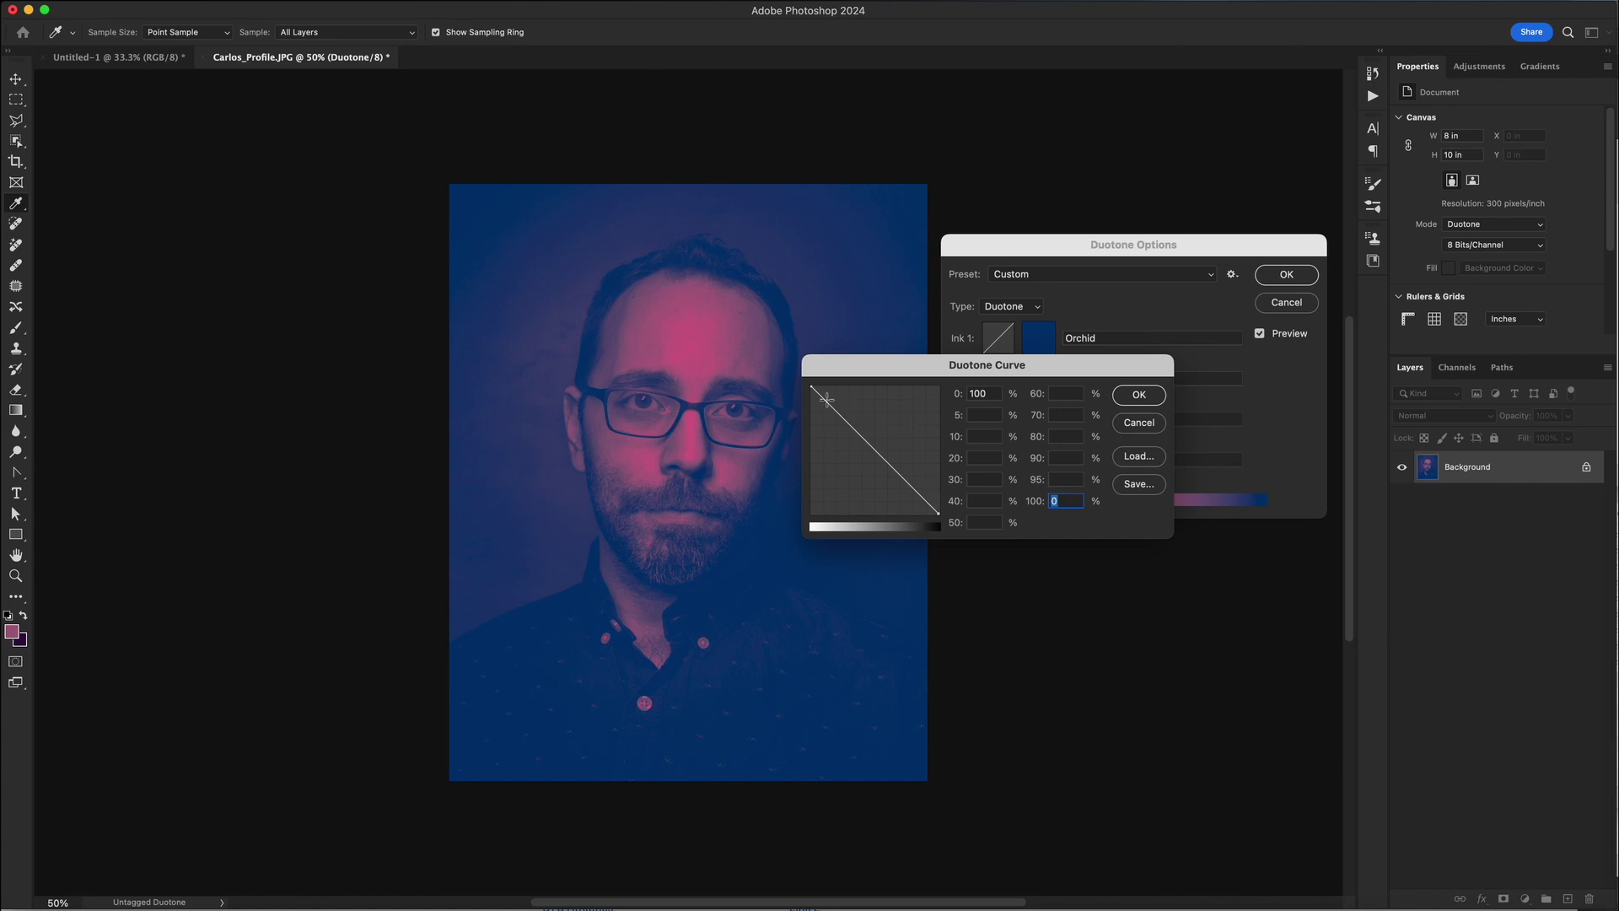
pyautogui.moveTo(812, 388); pyautogui.dragTo(824, 409)
pyautogui.moveTo(901, 461); pyautogui.dragTo(900, 460)
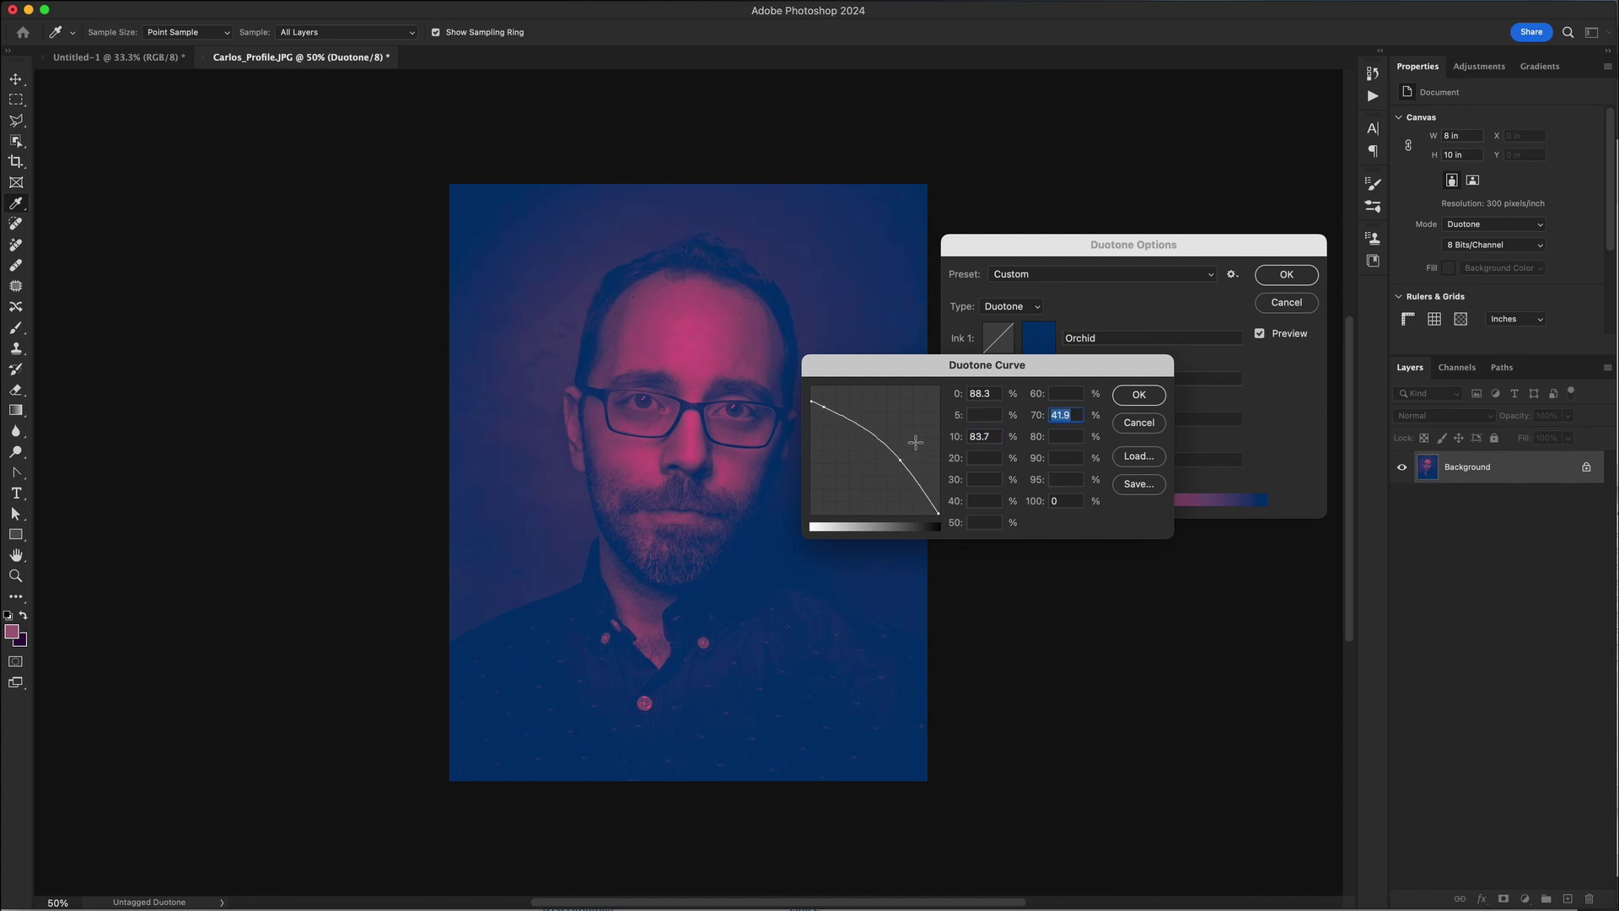
pyautogui.click(1138, 395)
# Reshape the other ink's curve to rise from 0 to 100 with tuned 20% and 80% points.
pyautogui.click(1004, 342)
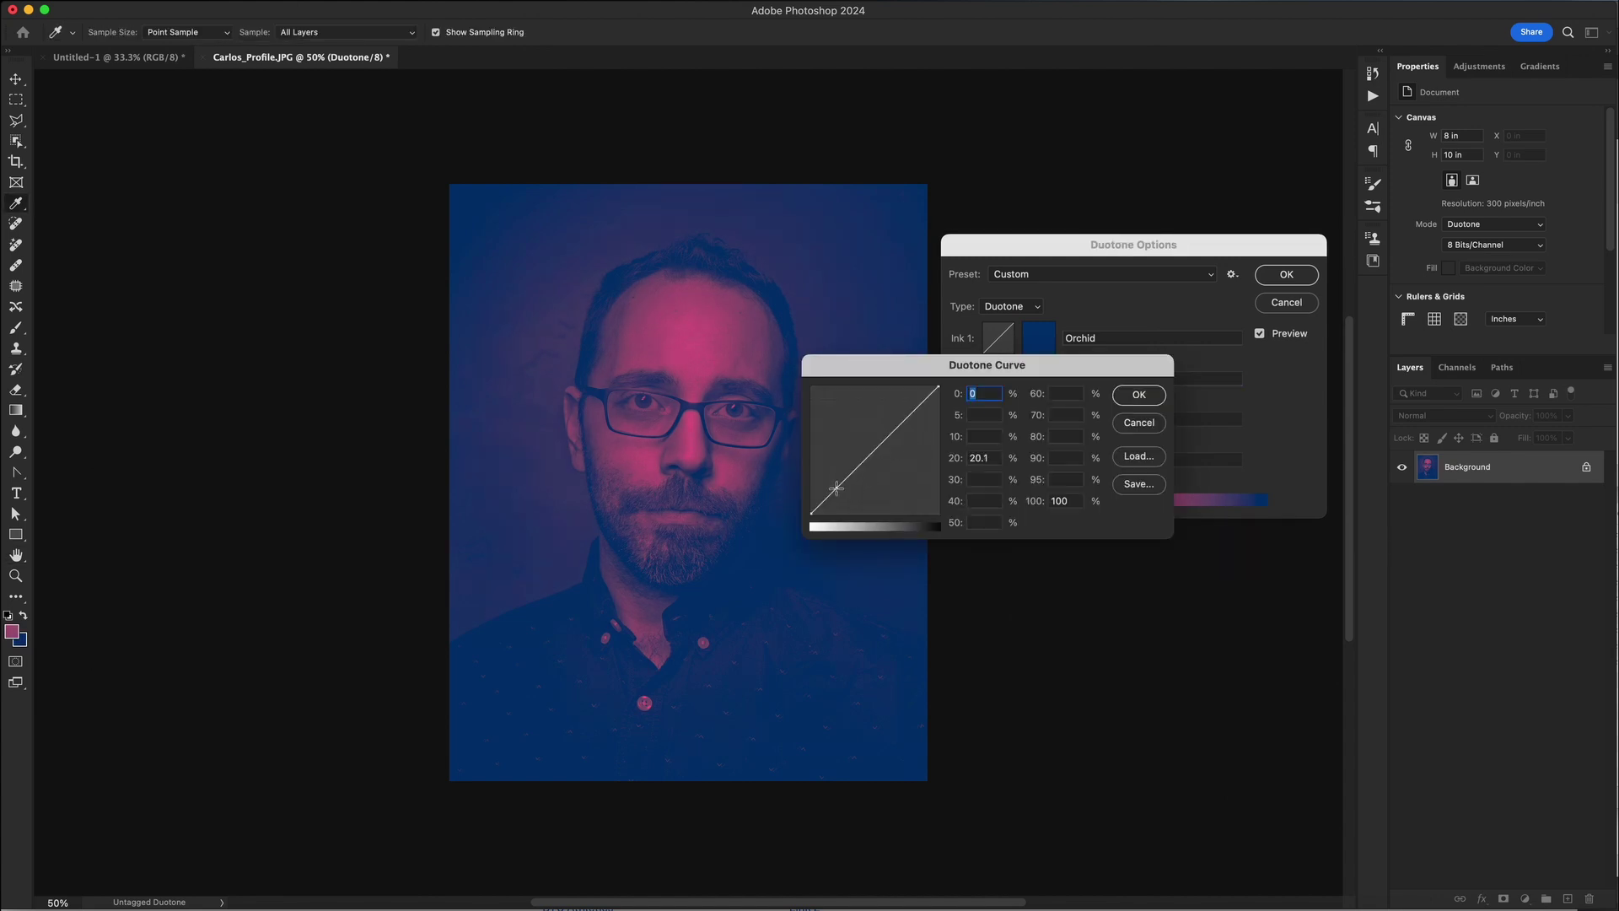
pyautogui.moveTo(836, 488); pyautogui.dragTo(889, 466)
pyautogui.moveTo(811, 513); pyautogui.dragTo(812, 387)
pyautogui.moveTo(938, 386); pyautogui.dragTo(939, 514)
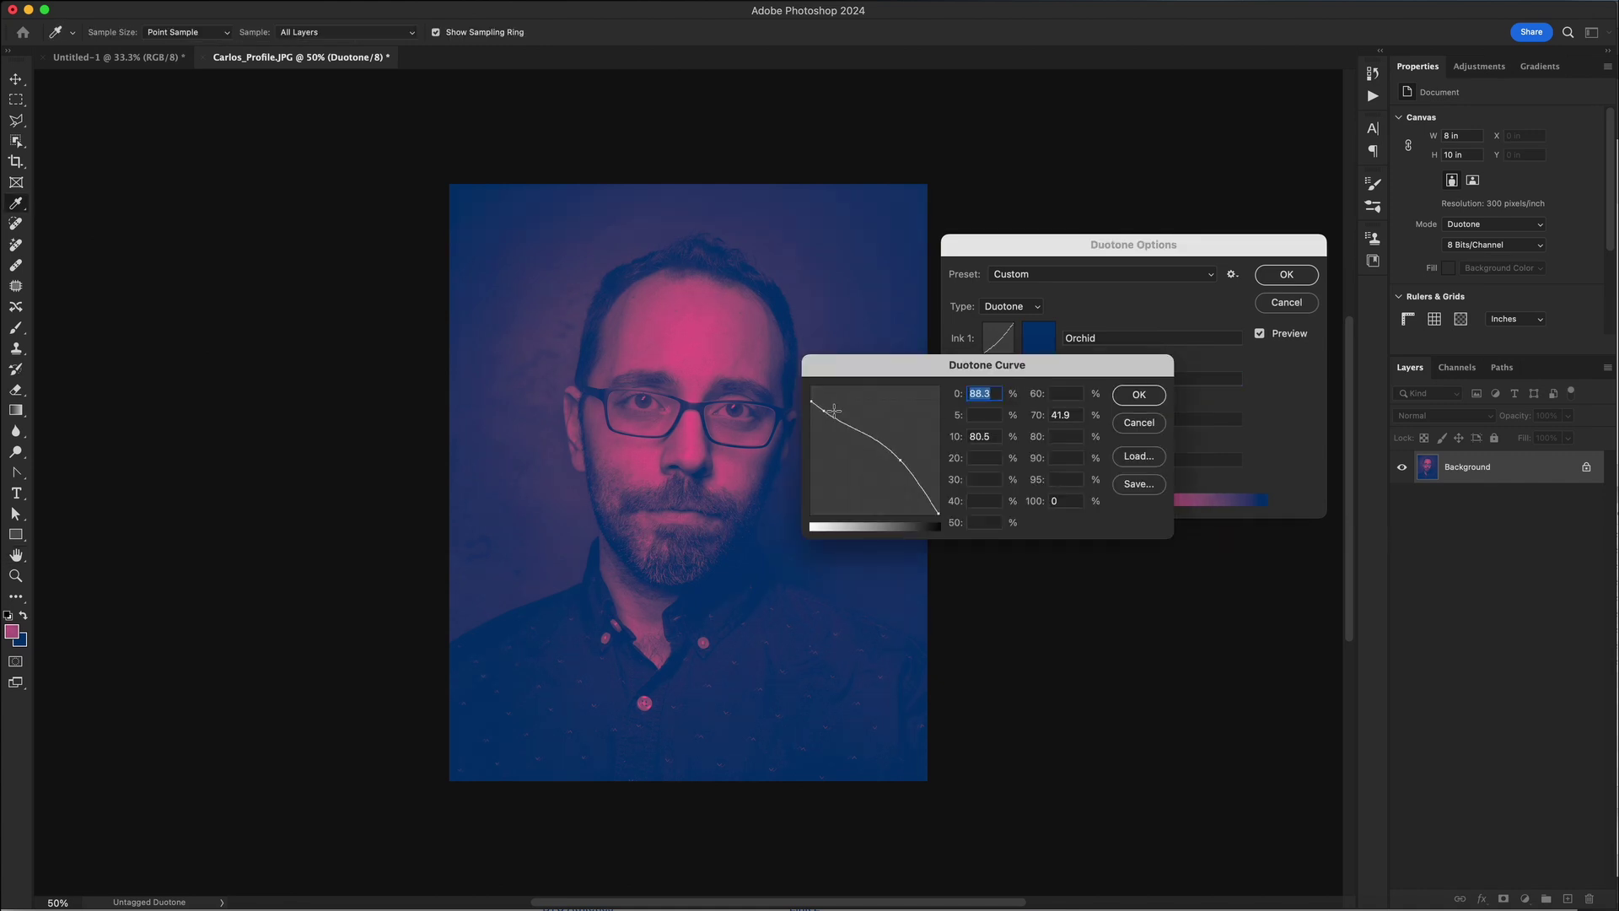
pyautogui.moveTo(836, 496); pyautogui.dragTo(824, 408)
pyautogui.moveTo(889, 466); pyautogui.dragTo(902, 460)
pyautogui.moveTo(811, 386); pyautogui.dragTo(811, 513)
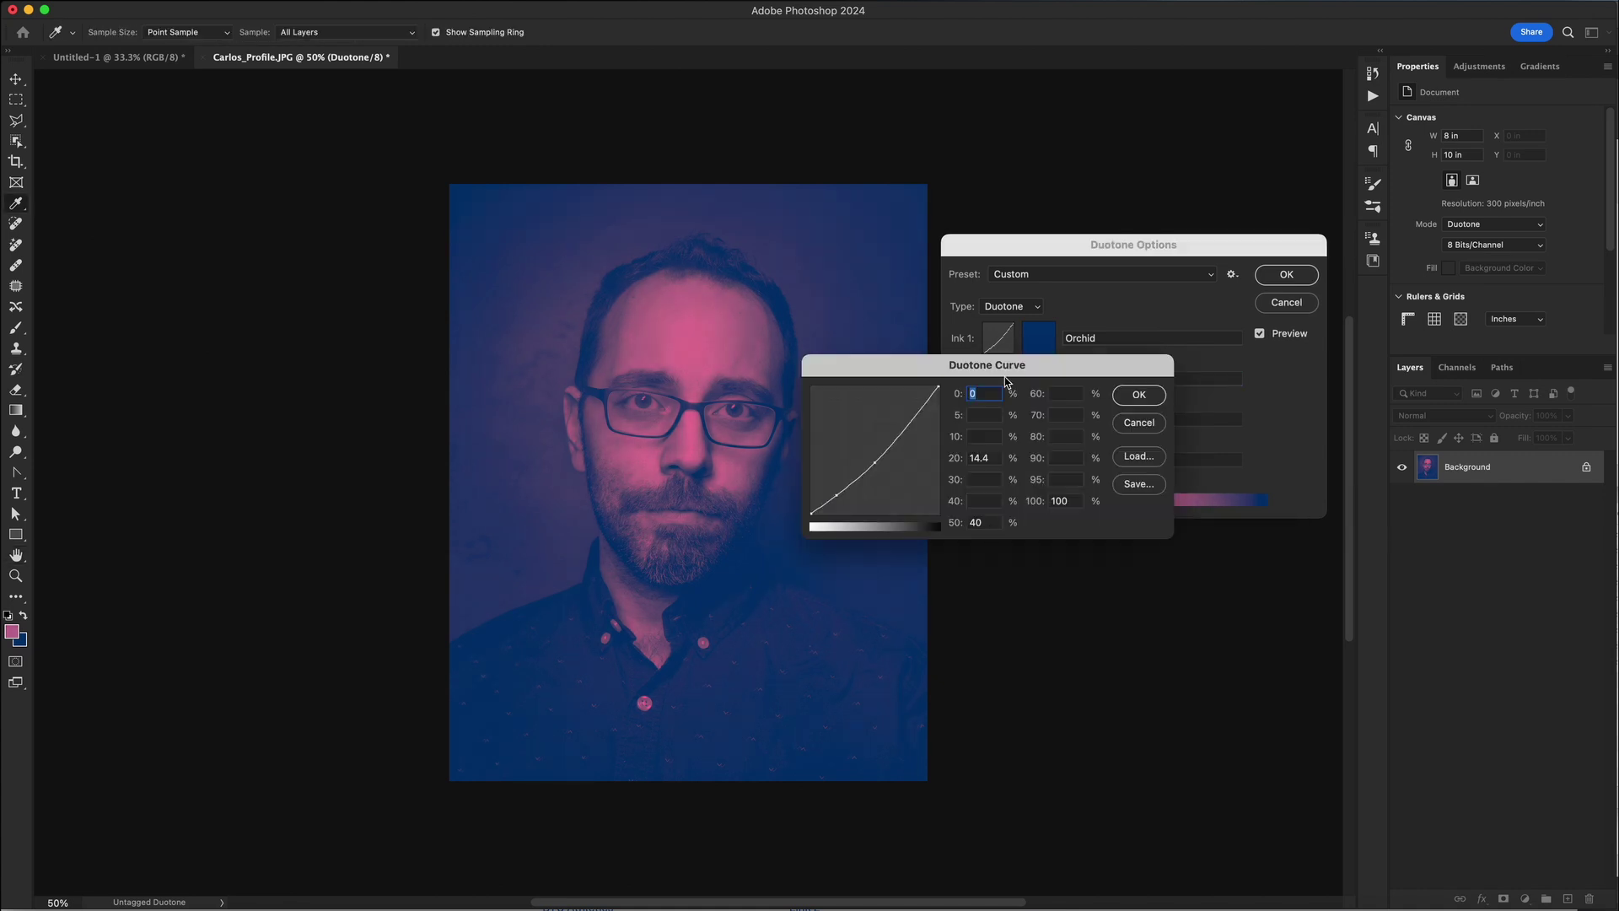
pyautogui.moveTo(938, 513); pyautogui.dragTo(938, 386)
pyautogui.moveTo(903, 460); pyautogui.dragTo(913, 416)
pyautogui.moveTo(837, 490); pyautogui.dragTo(842, 498)
pyautogui.moveTo(913, 418); pyautogui.dragTo(913, 414)
pyautogui.moveTo(836, 496); pyautogui.dragTo(838, 499)
pyautogui.click(1159, 398)
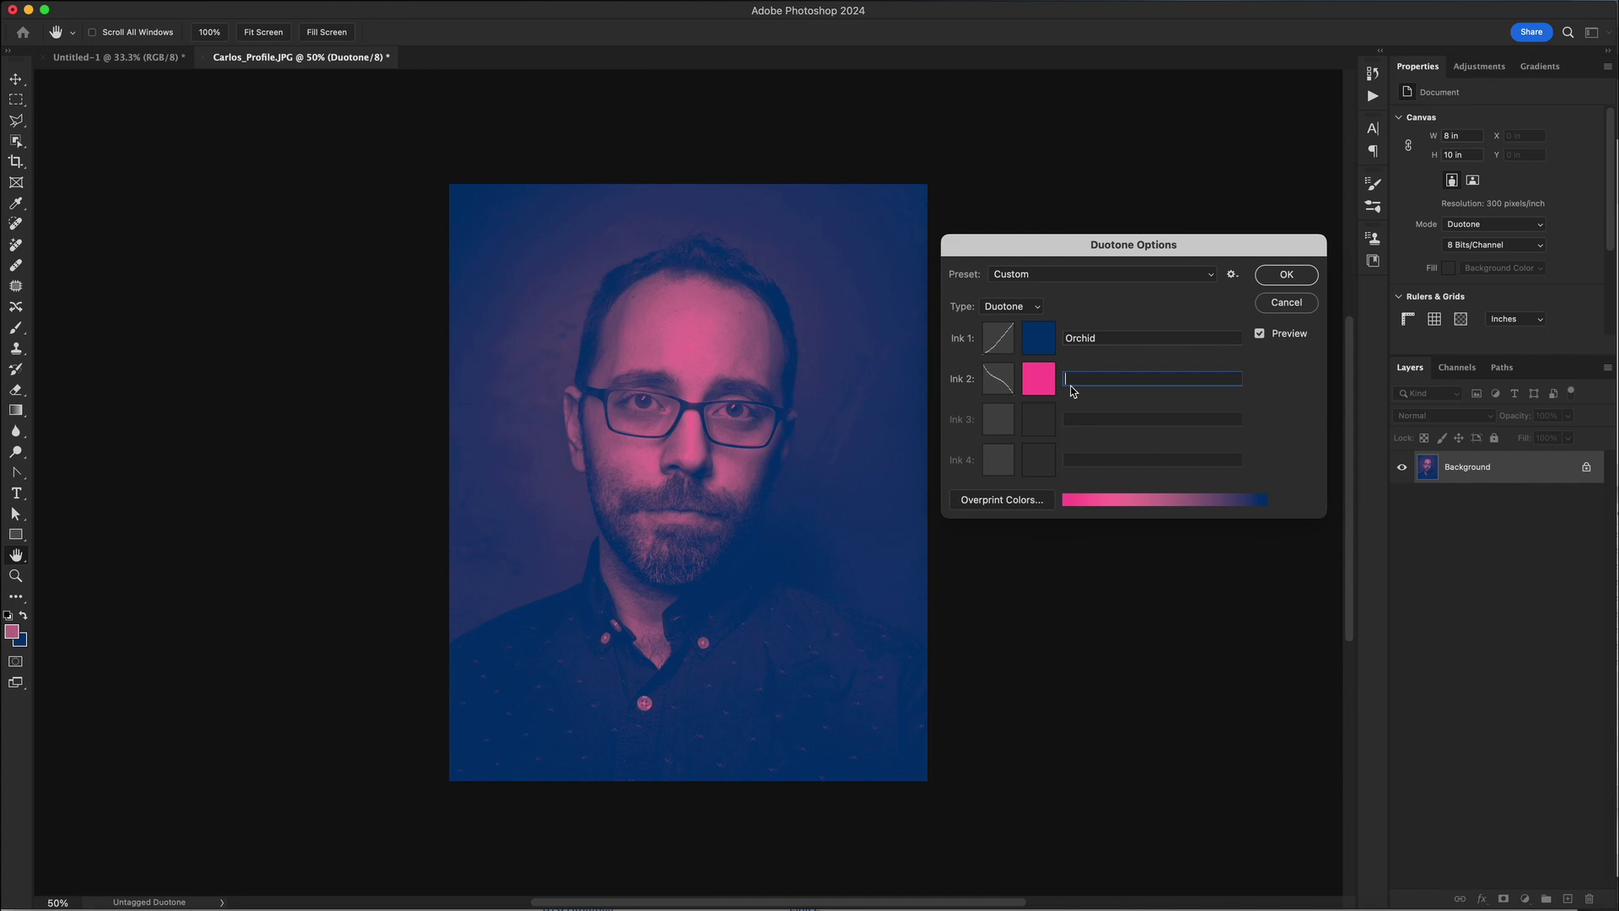
# Name Ink 1 'Blue' and Ink 2 'Pink', then apply the duotone settings.
pyautogui.doubleClick(1081, 338)
pyautogui.write('Blue')
pyautogui.click(1081, 376)
pyautogui.click(1290, 275)
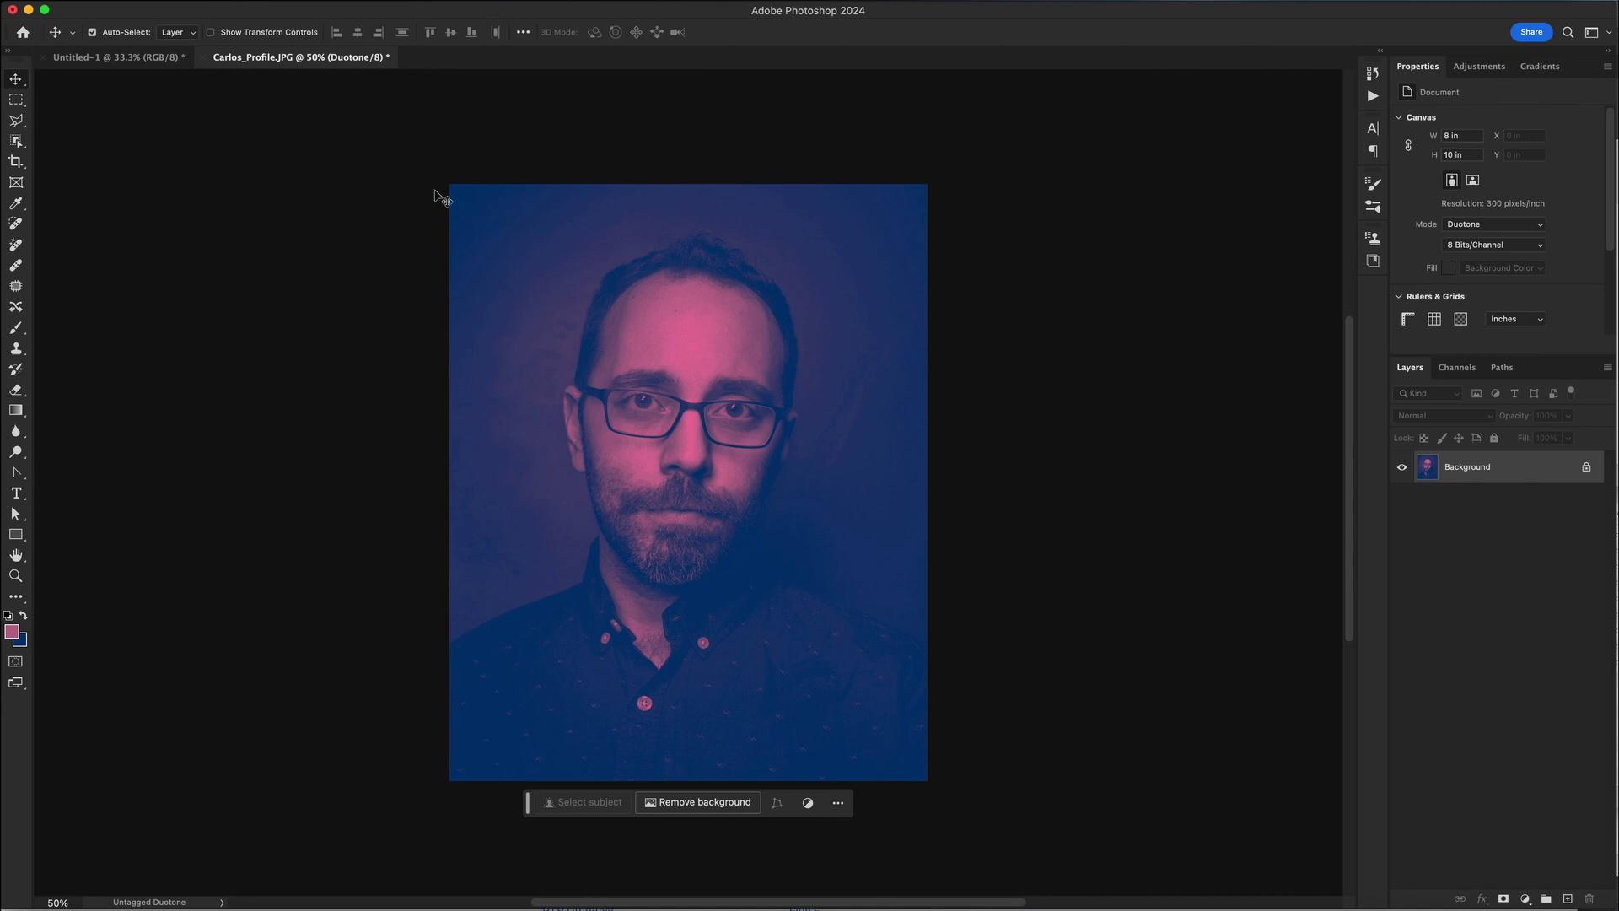
# Switch the image to Multichannel mode and show the Channels panel listing Blue and Pink.
pyautogui.click(261, 1)
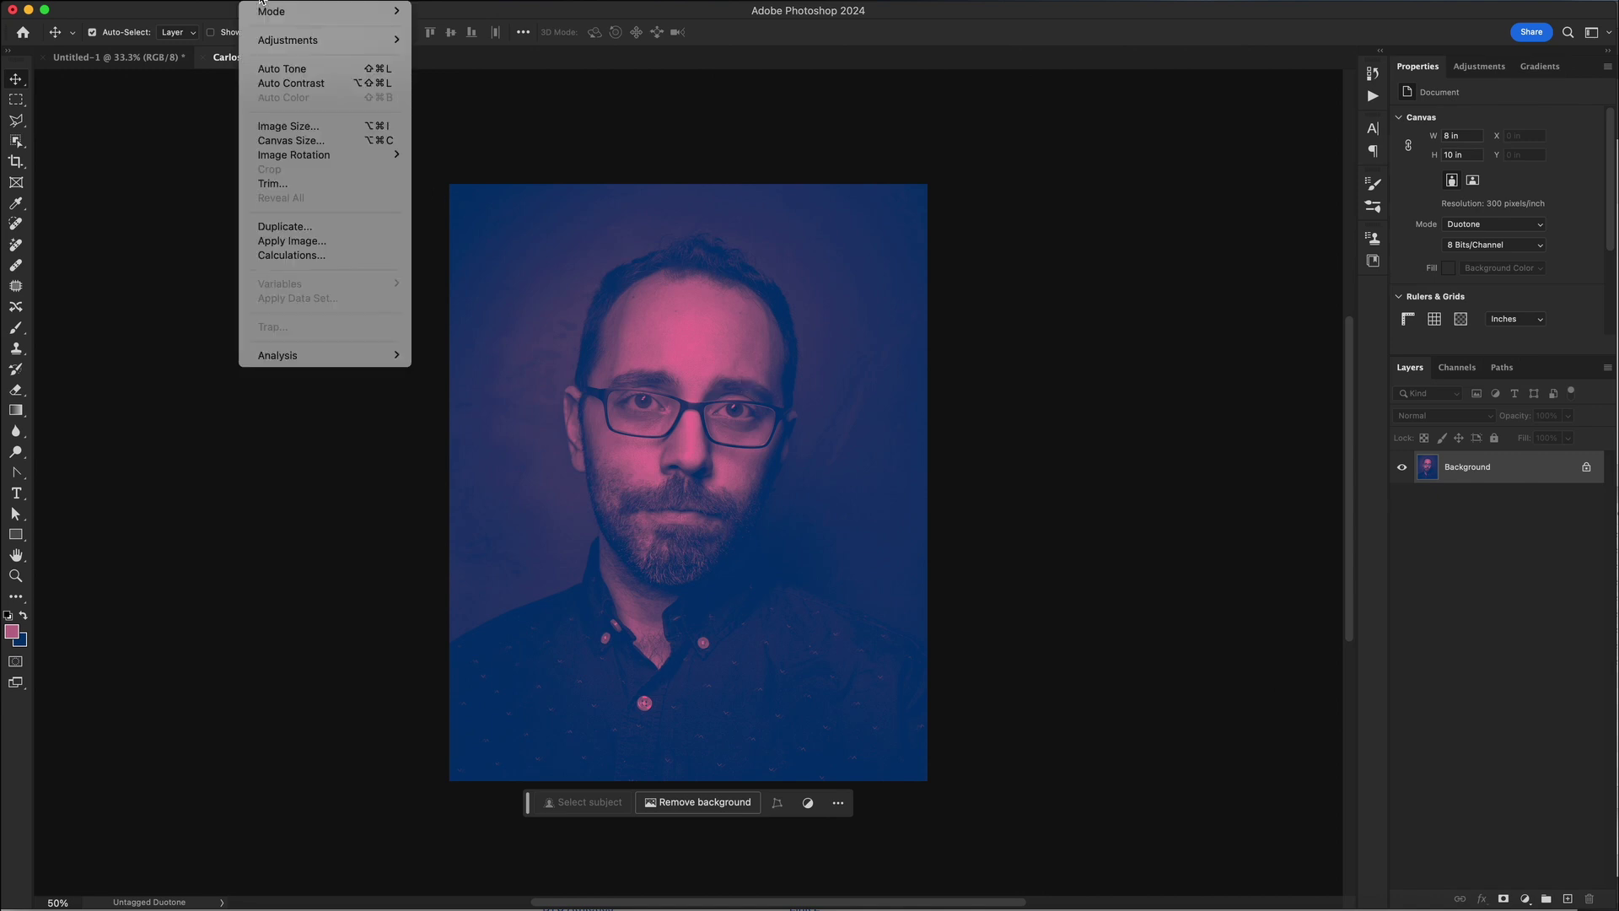
pyautogui.moveTo(268, 12)
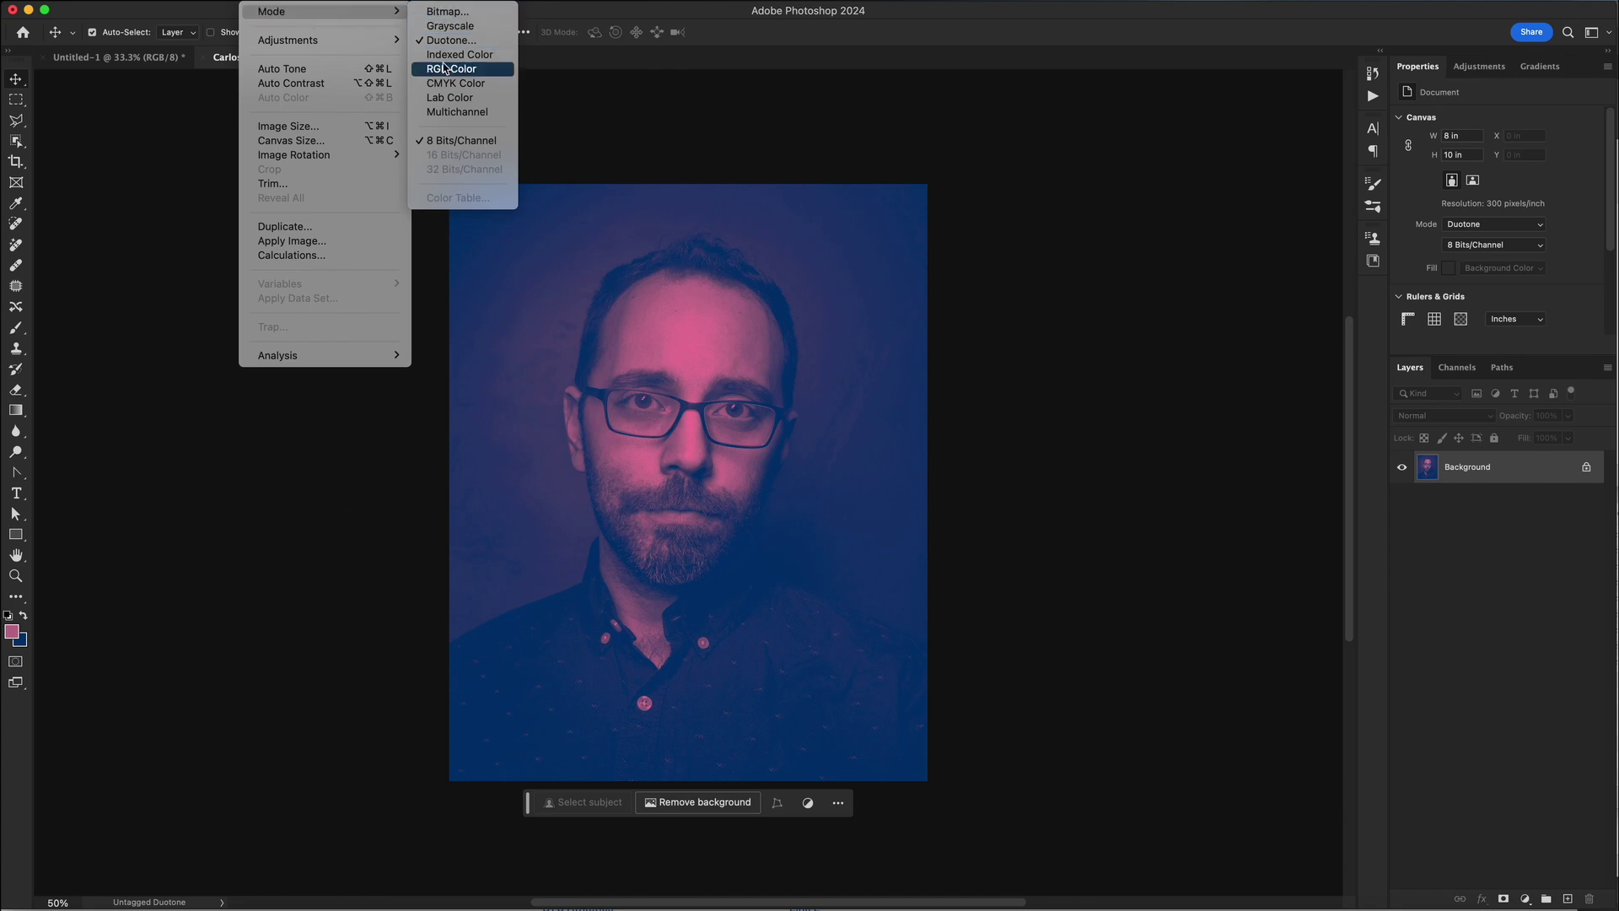
pyautogui.click(446, 113)
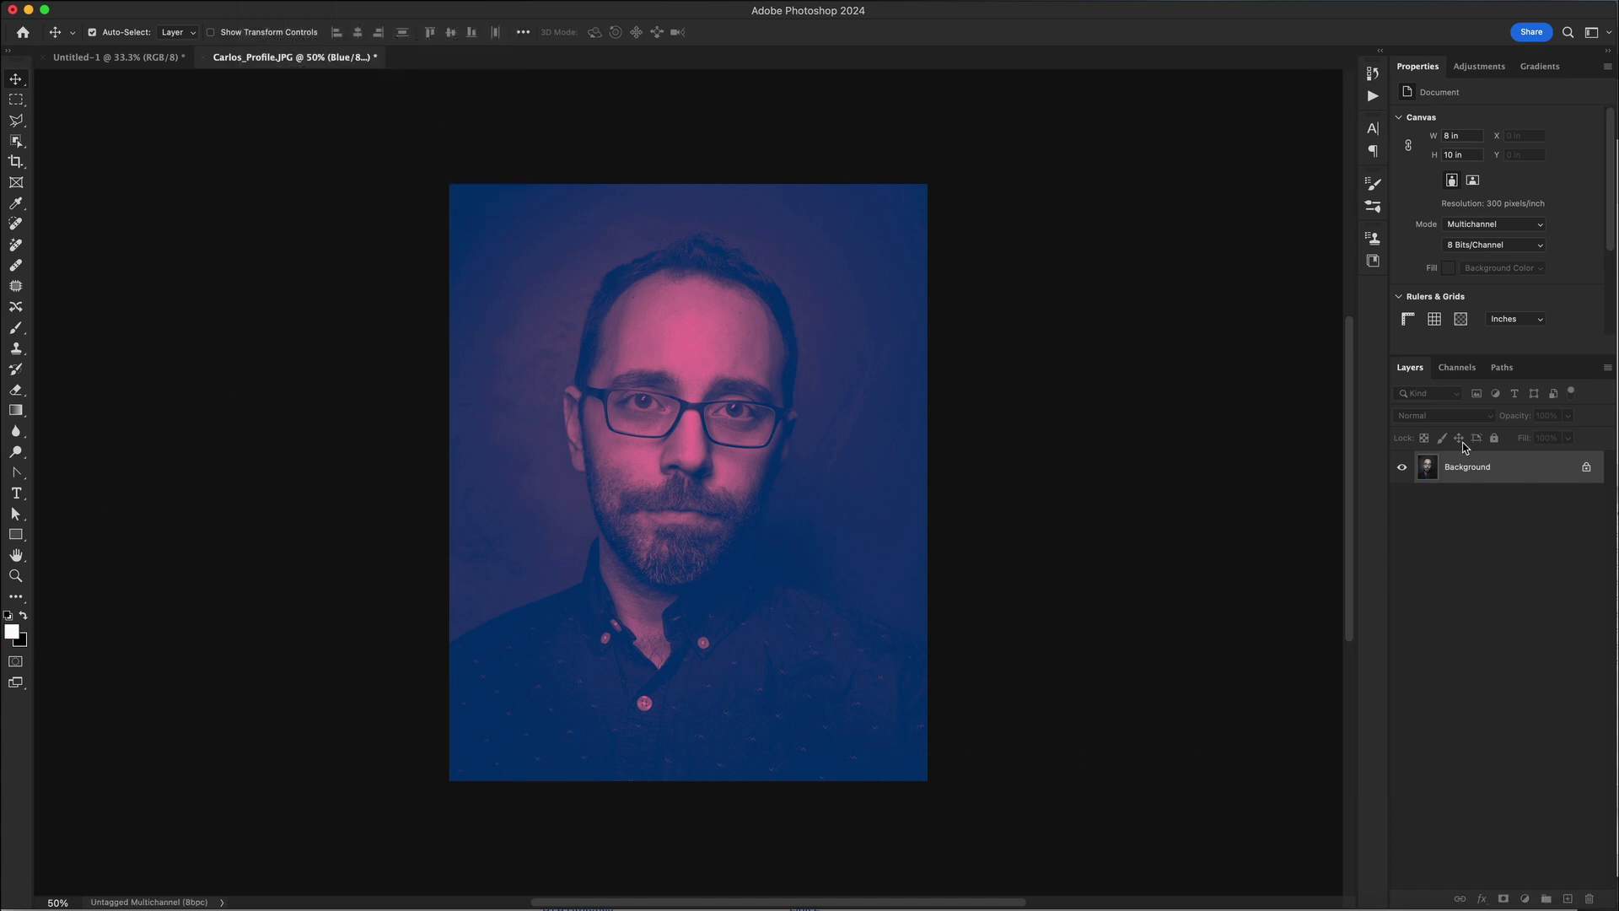
pyautogui.click(1458, 376)
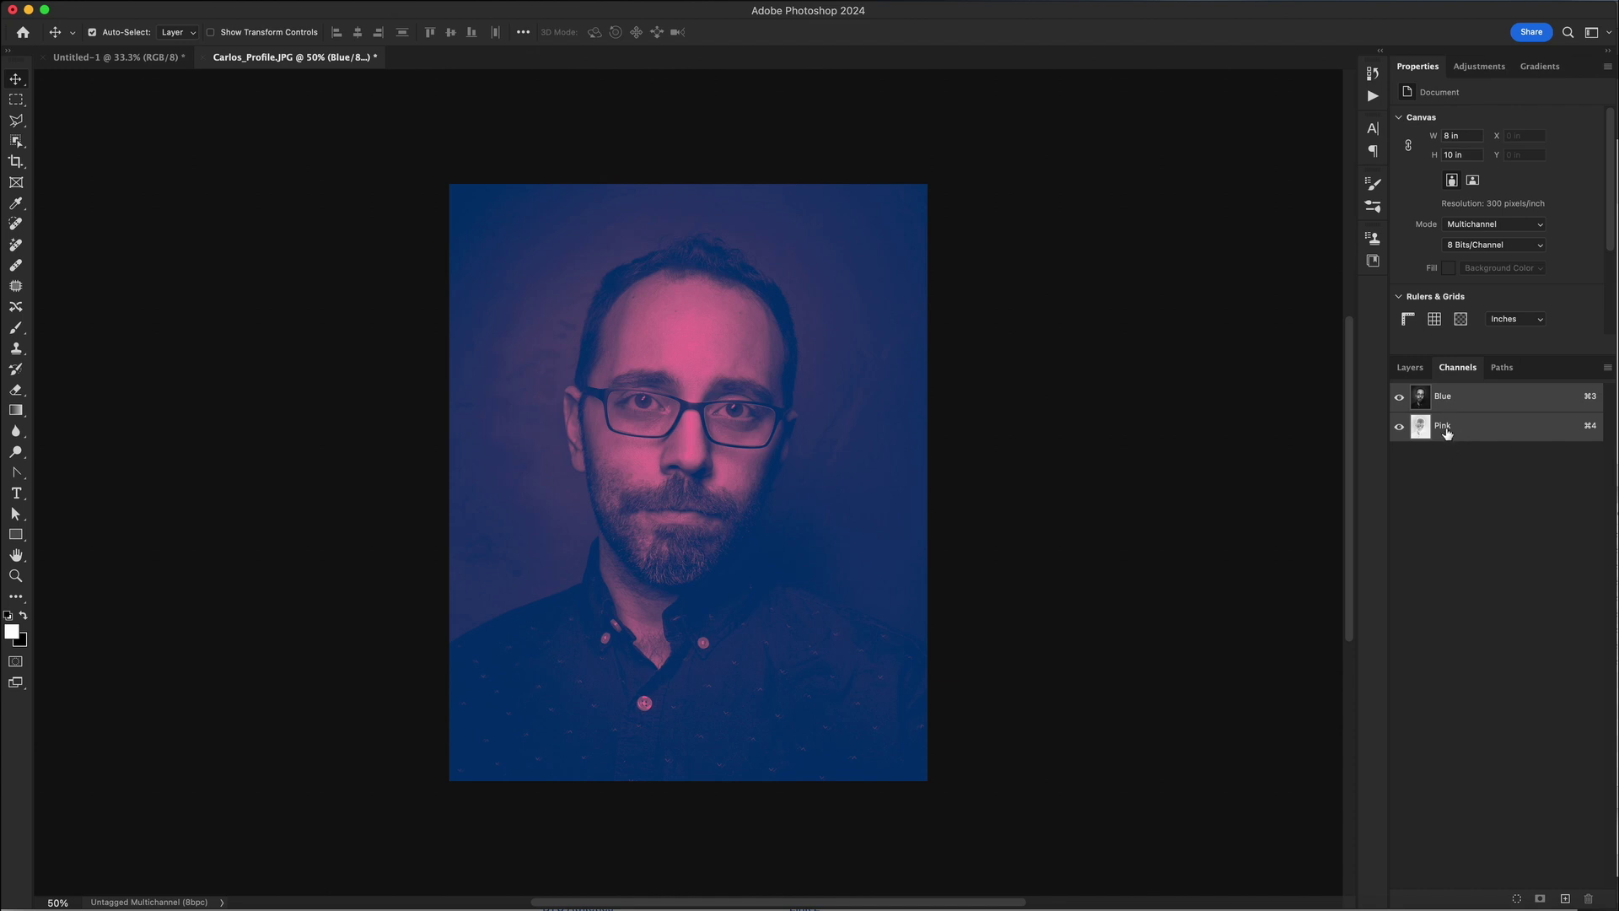
# Narrow the Photoshop window and run Split Channels from the Channels panel menu.
pyautogui.click(1607, 369)
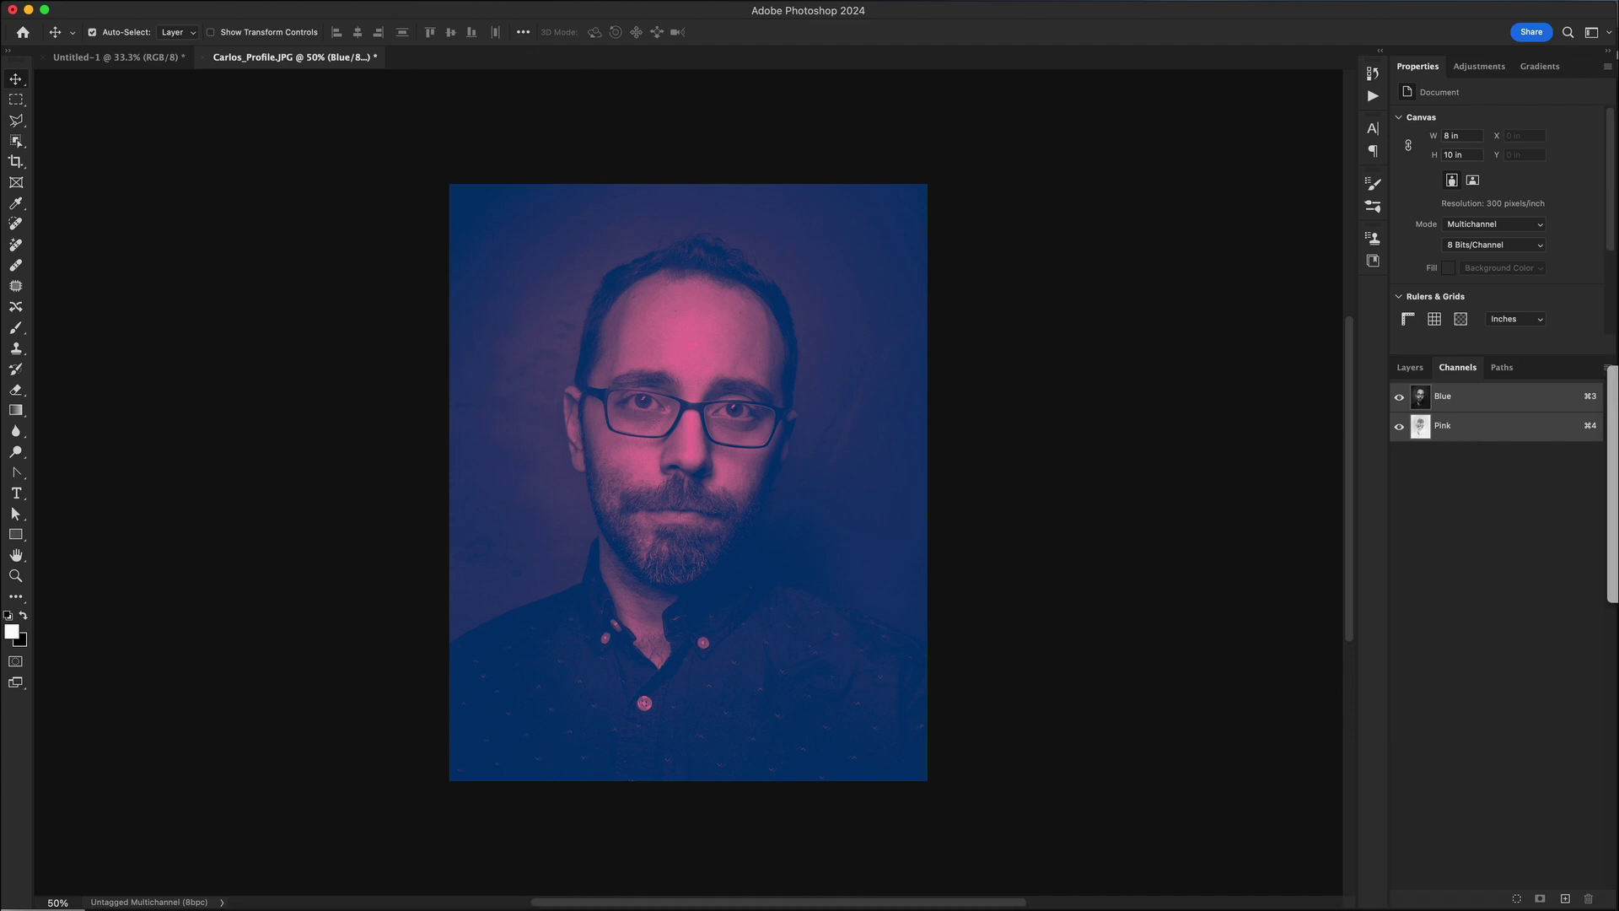
pyautogui.press('Escape')
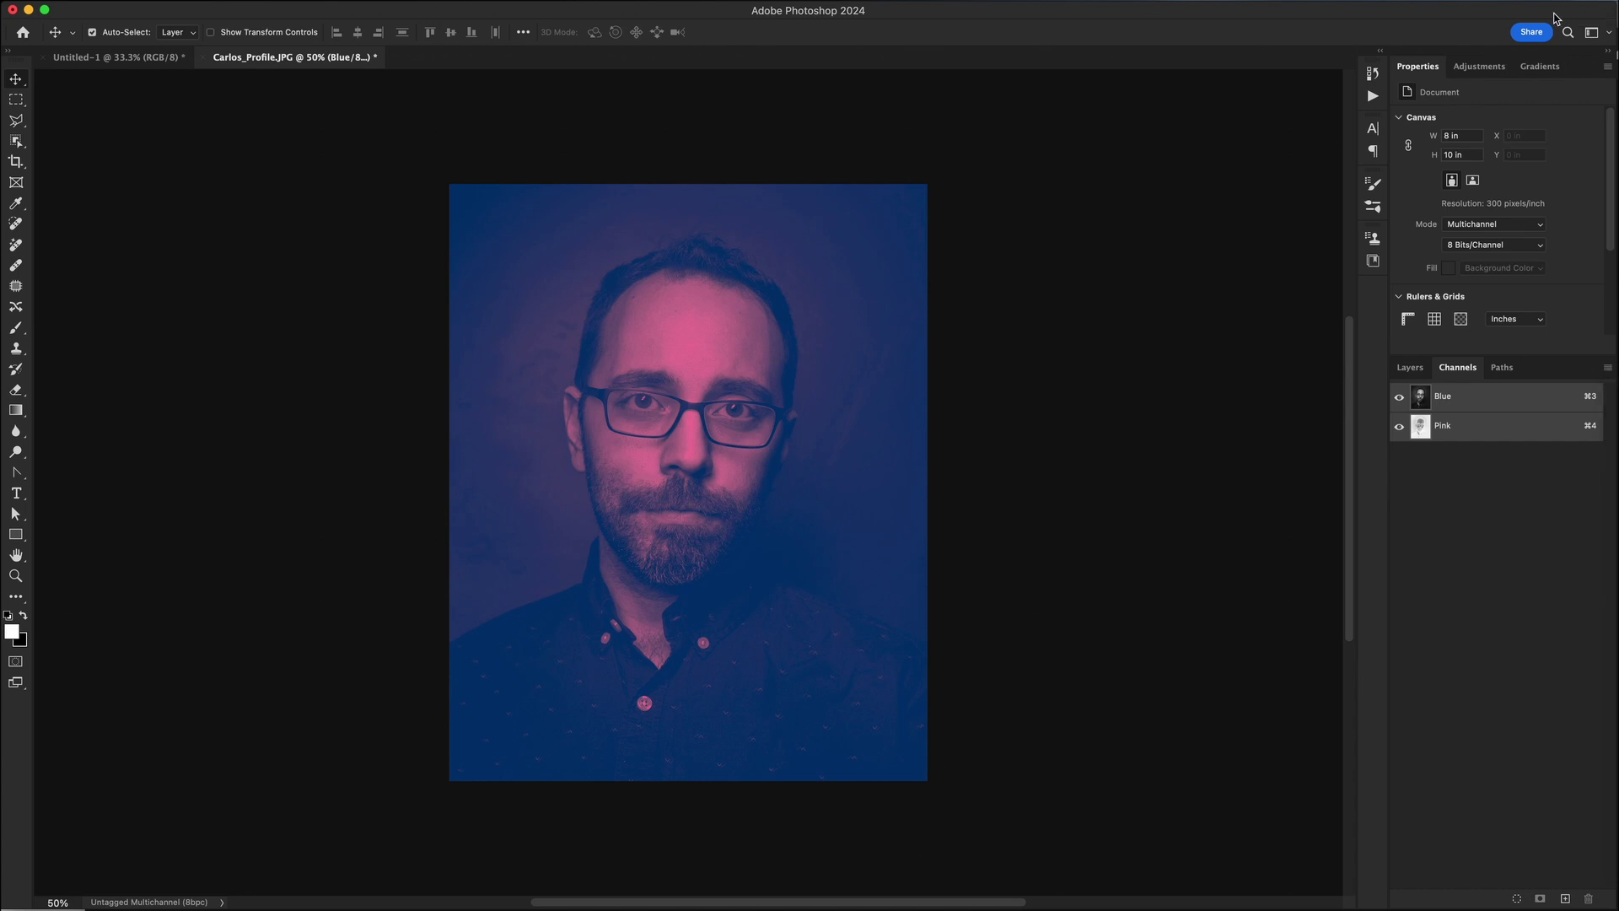
pyautogui.moveTo(1610, 7); pyautogui.dragTo(1427, 7)
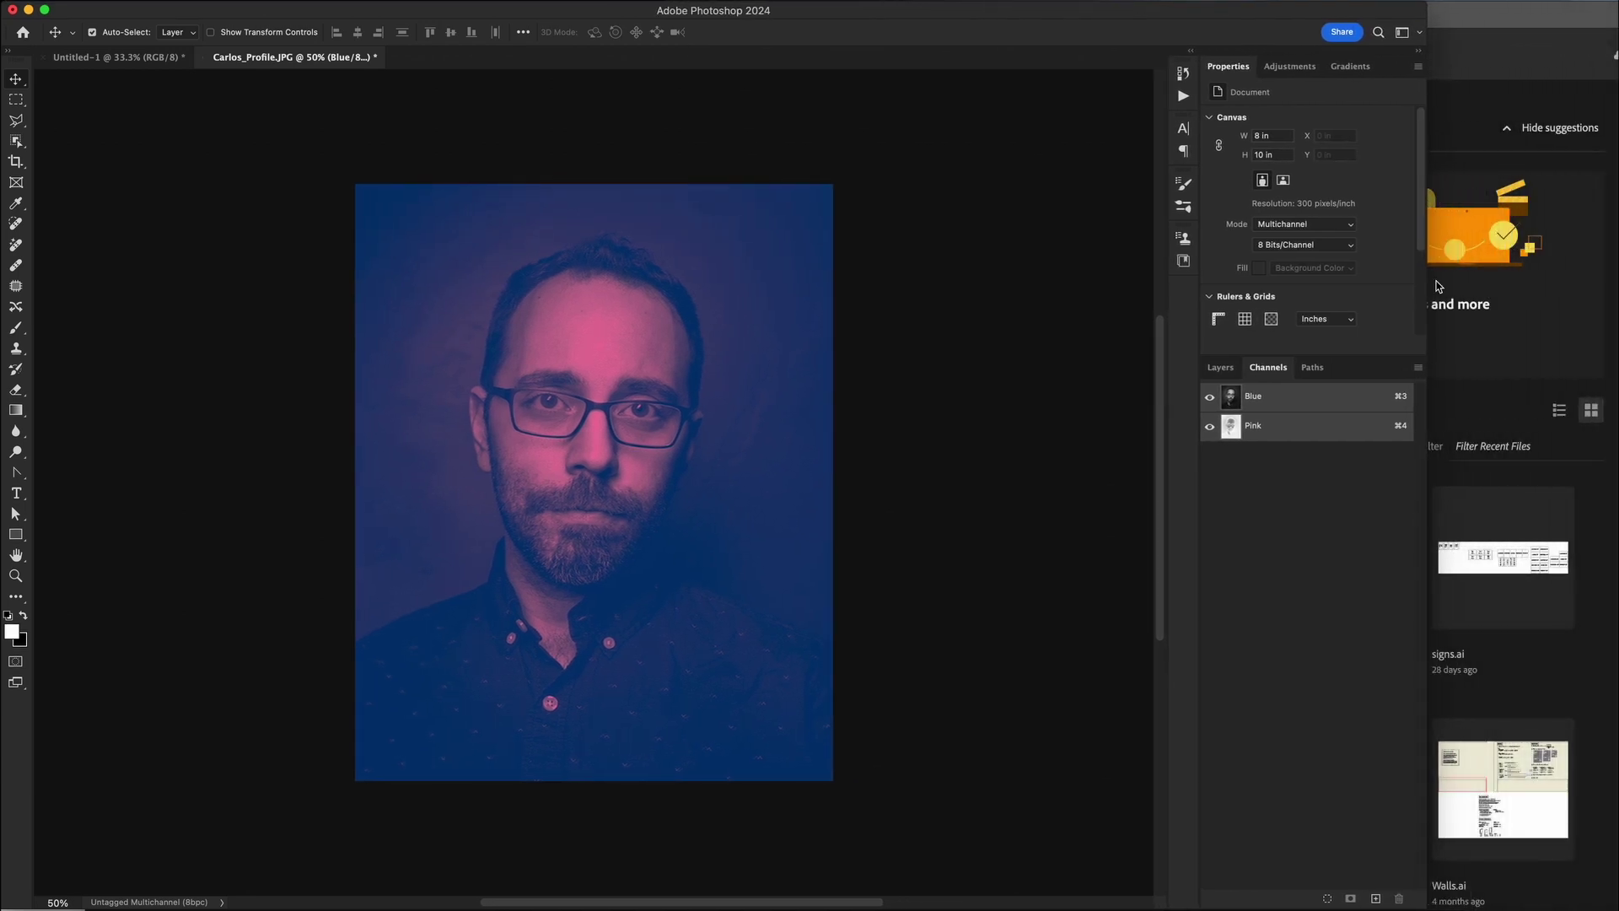
pyautogui.click(1420, 370)
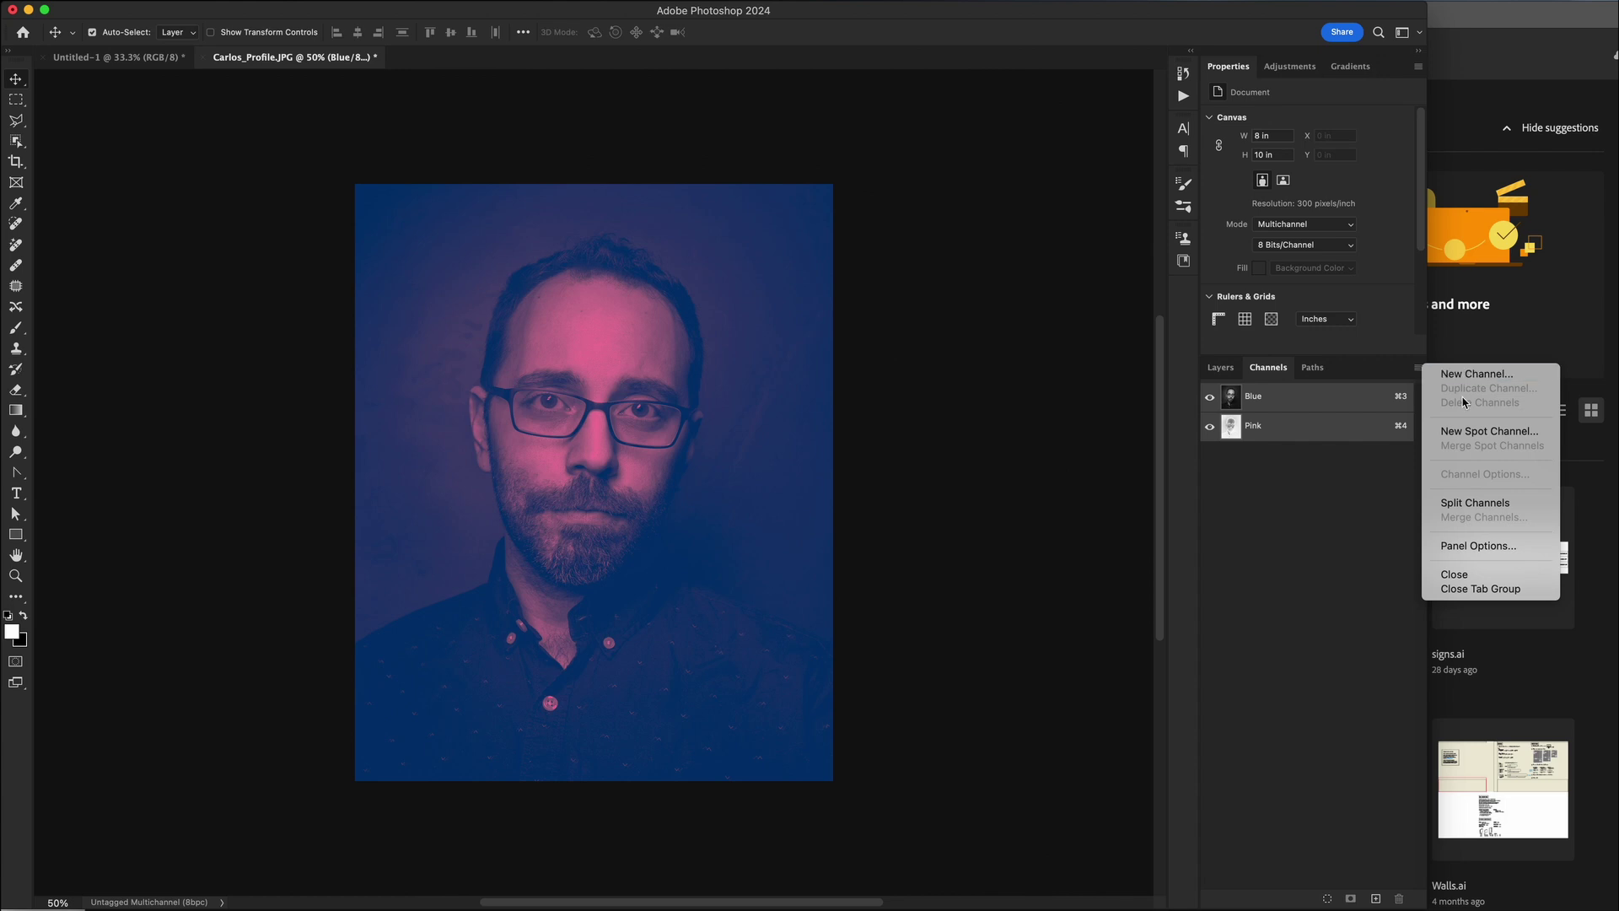
pyautogui.click(1467, 503)
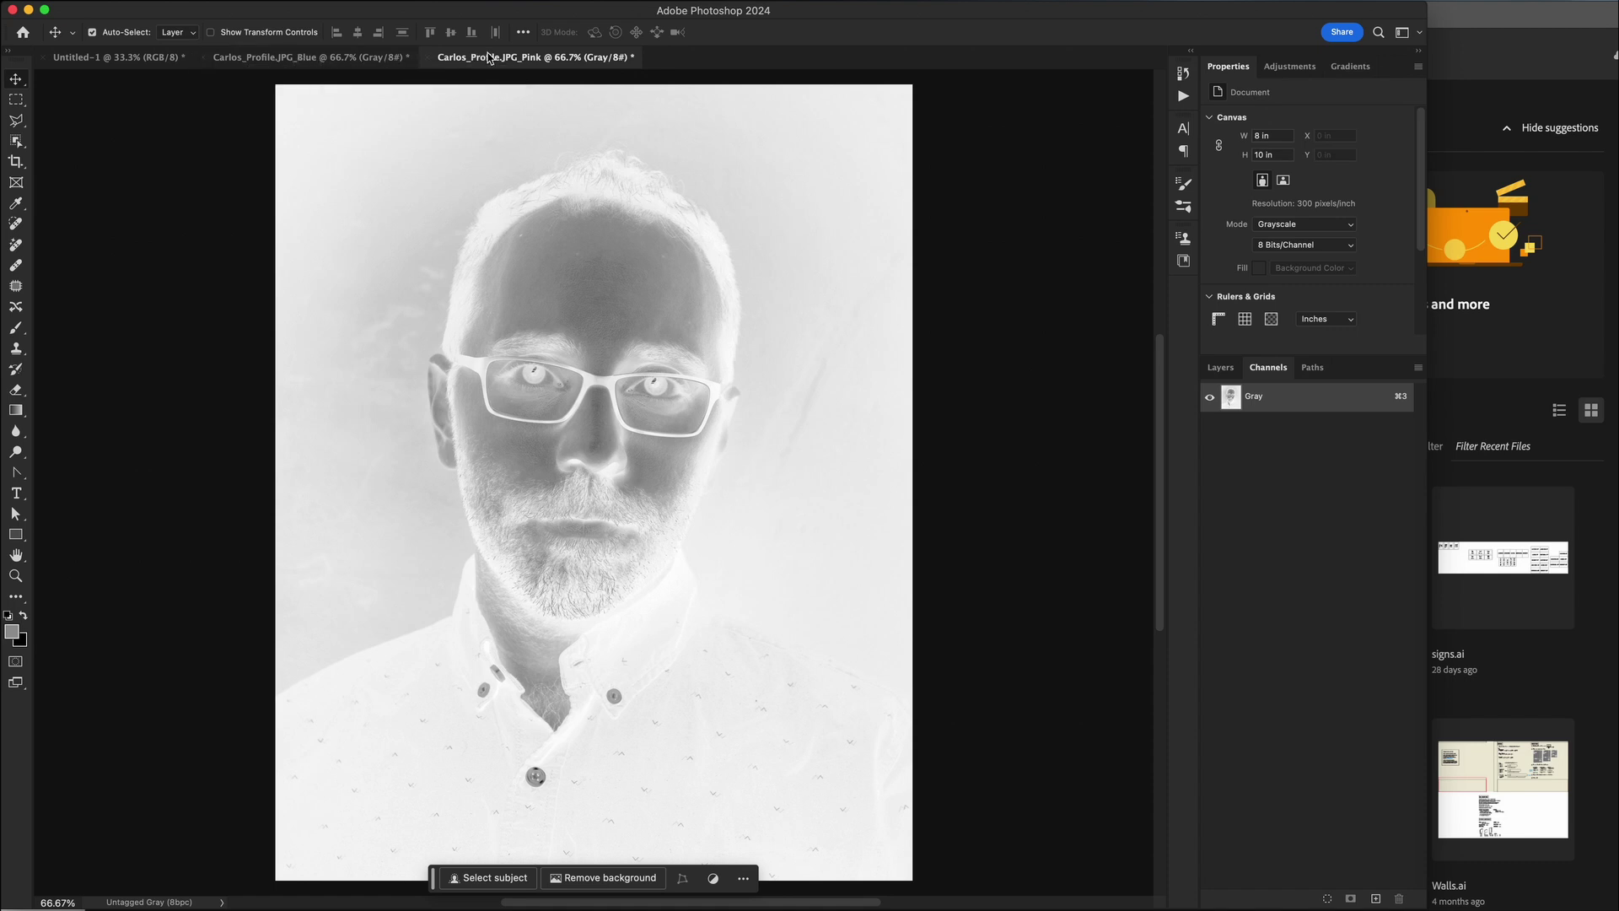
# Compare the resulting Blue and Pink channel documents.
pyautogui.click(353, 60)
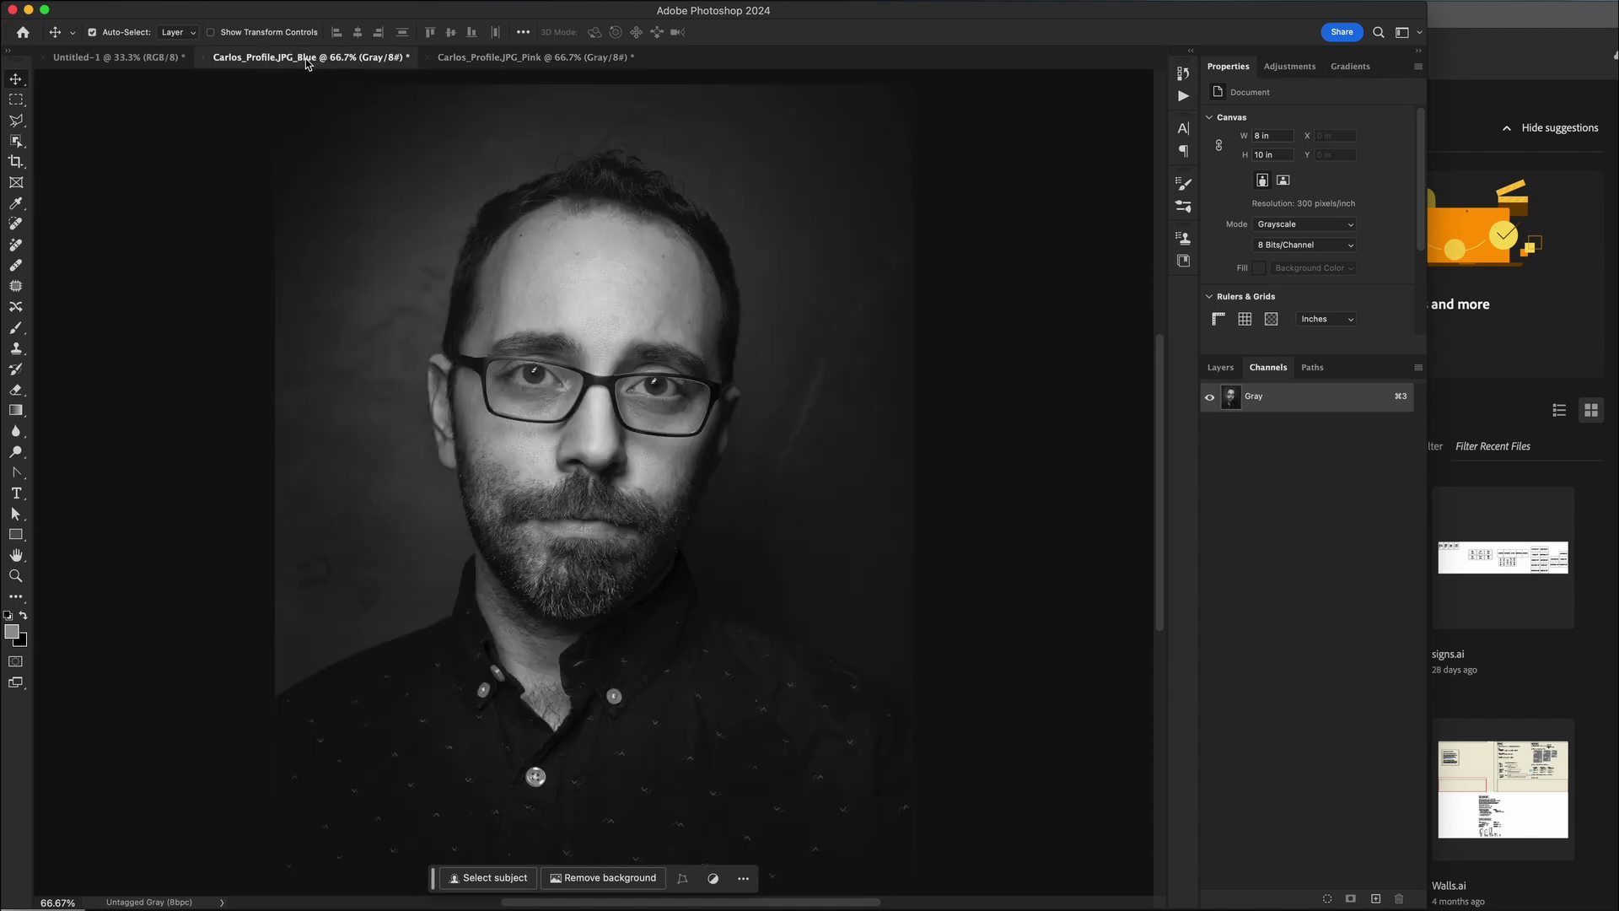
pyautogui.click(524, 59)
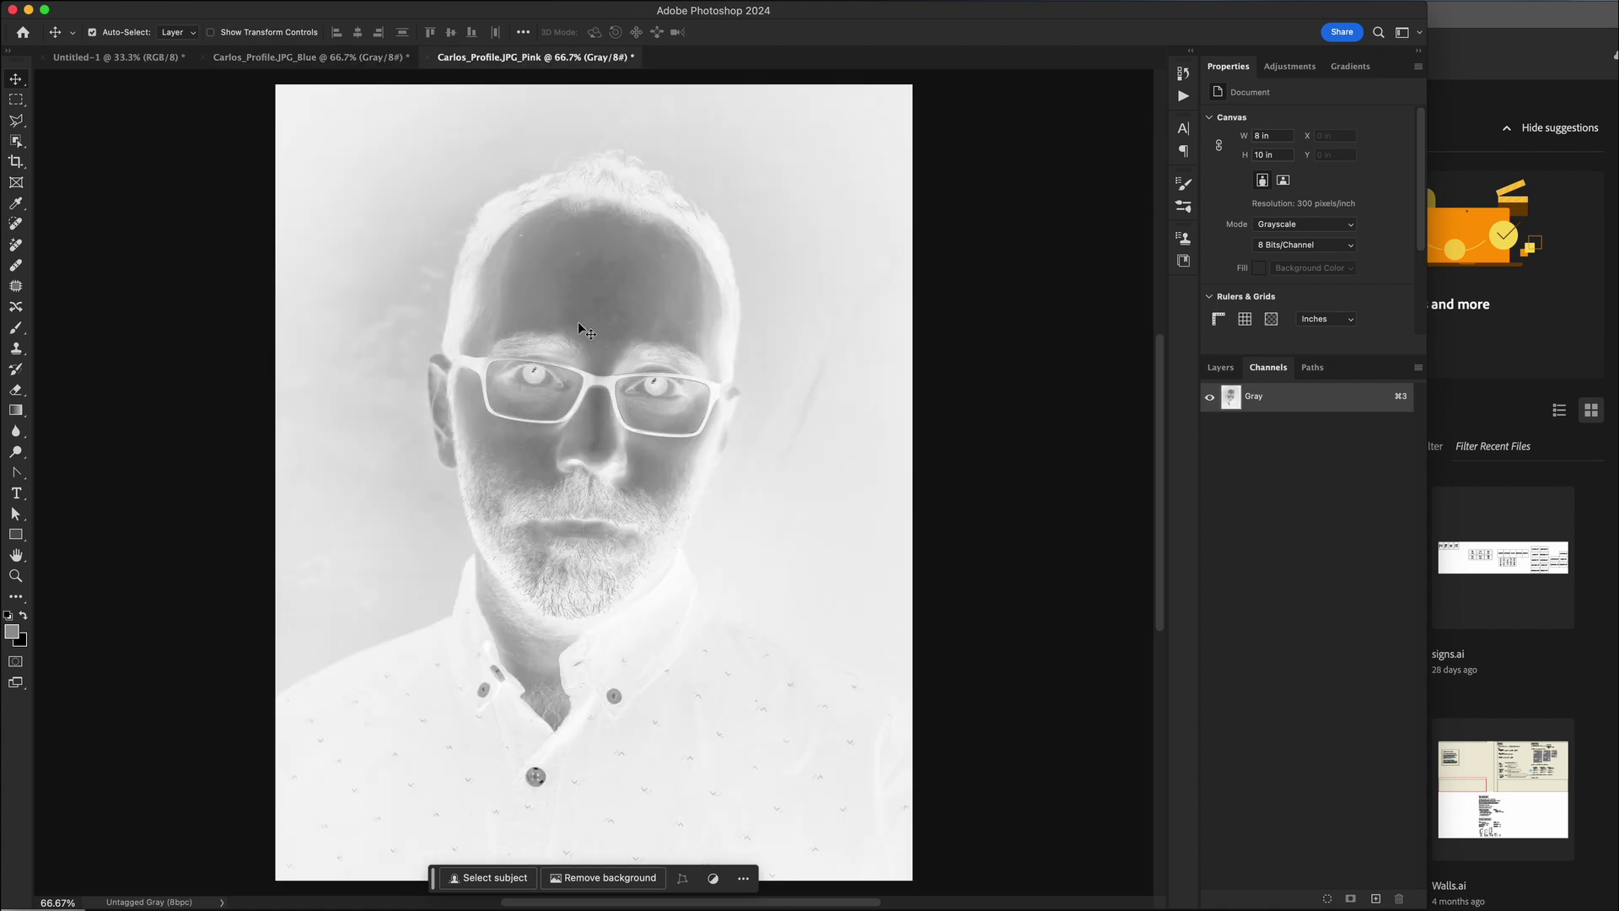
pyautogui.click(356, 59)
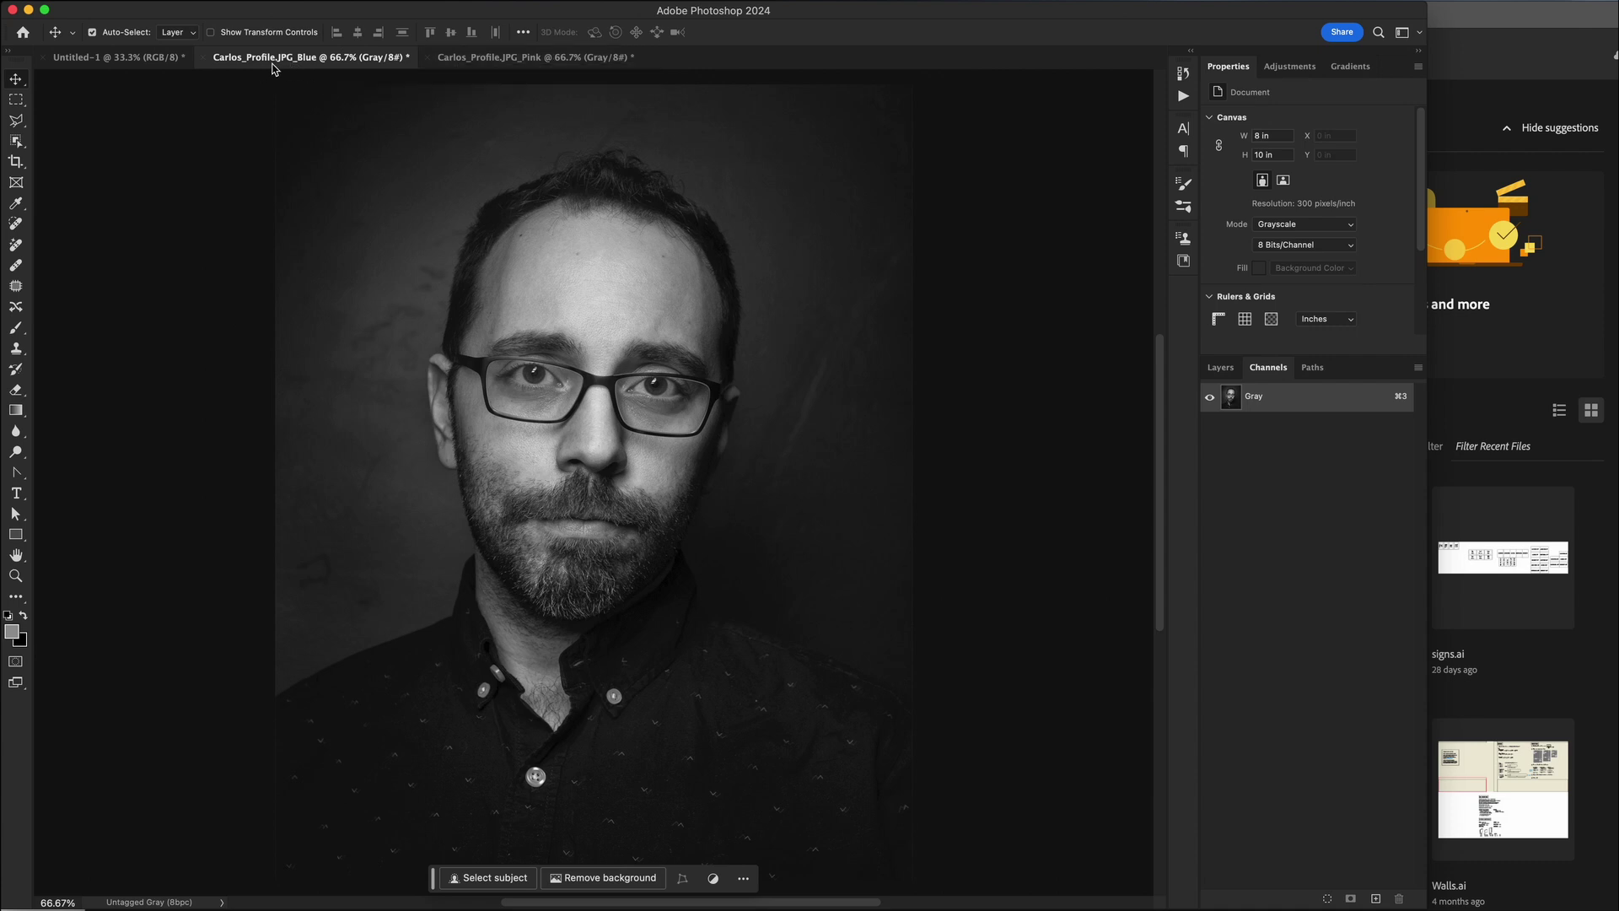
# Save the Blue channel document as a Photoshop PDF.
pyautogui.click(201, 2)
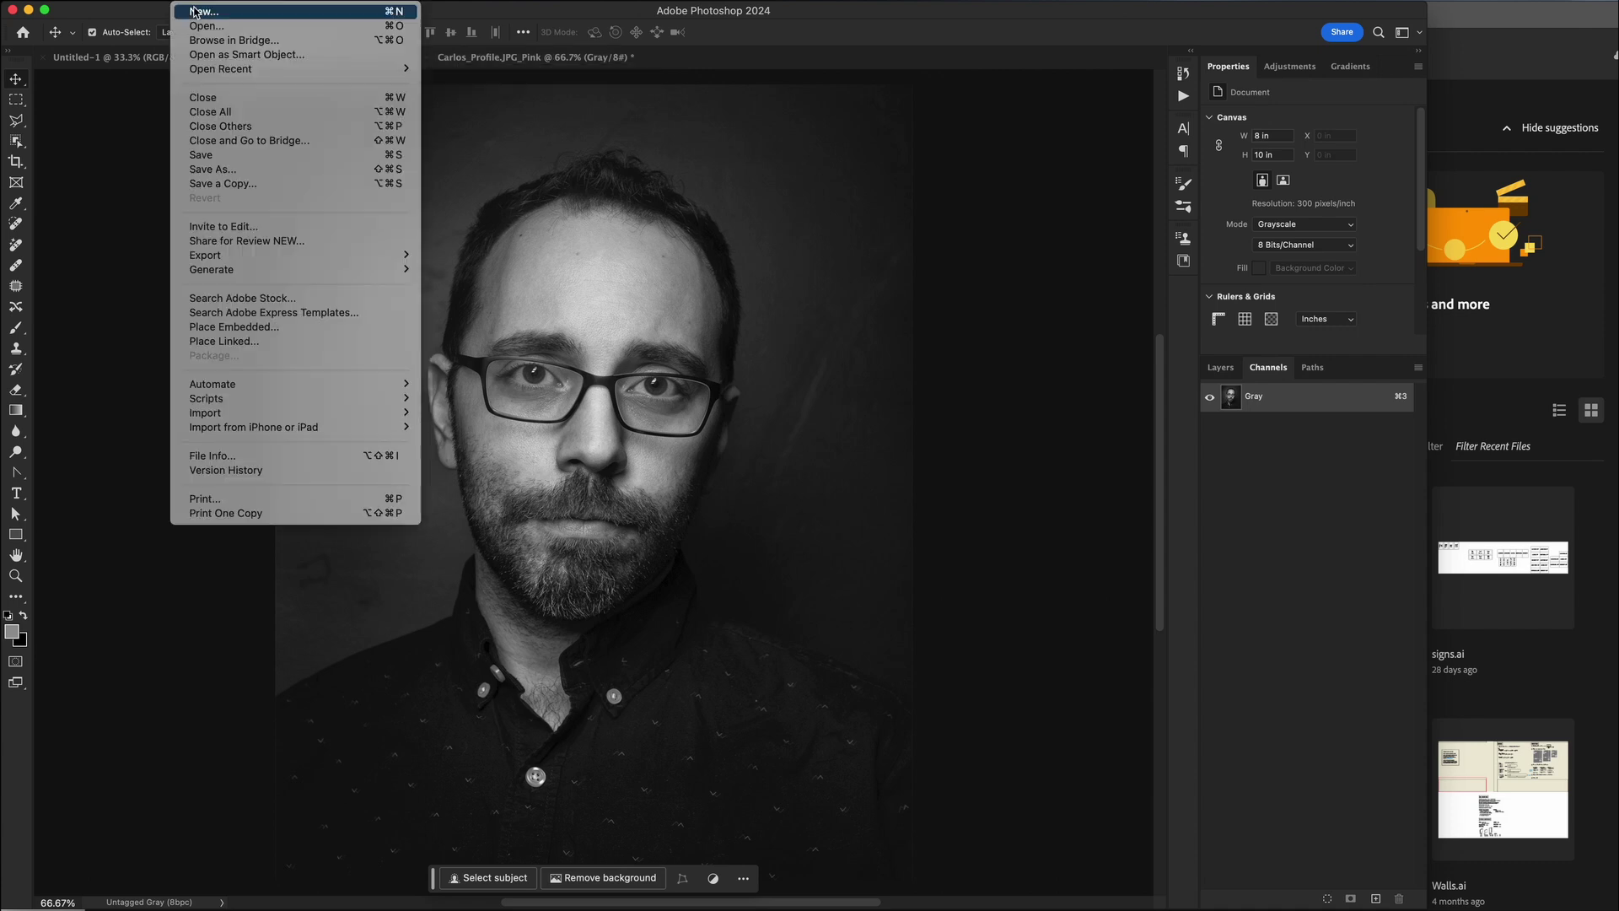
pyautogui.click(221, 168)
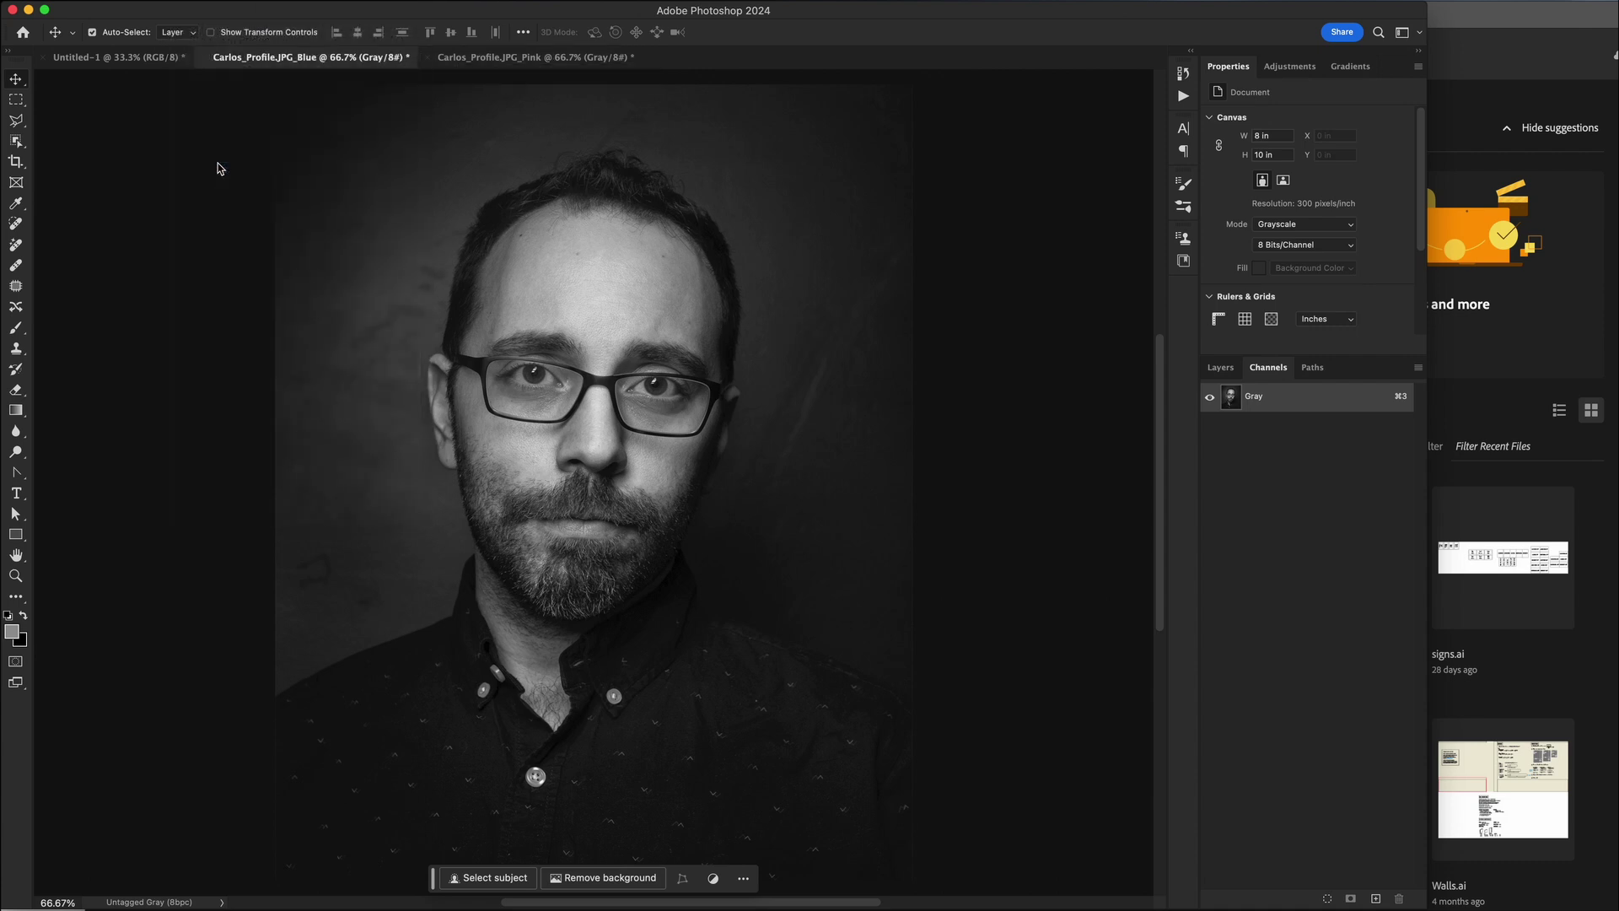
pyautogui.click(858, 399)
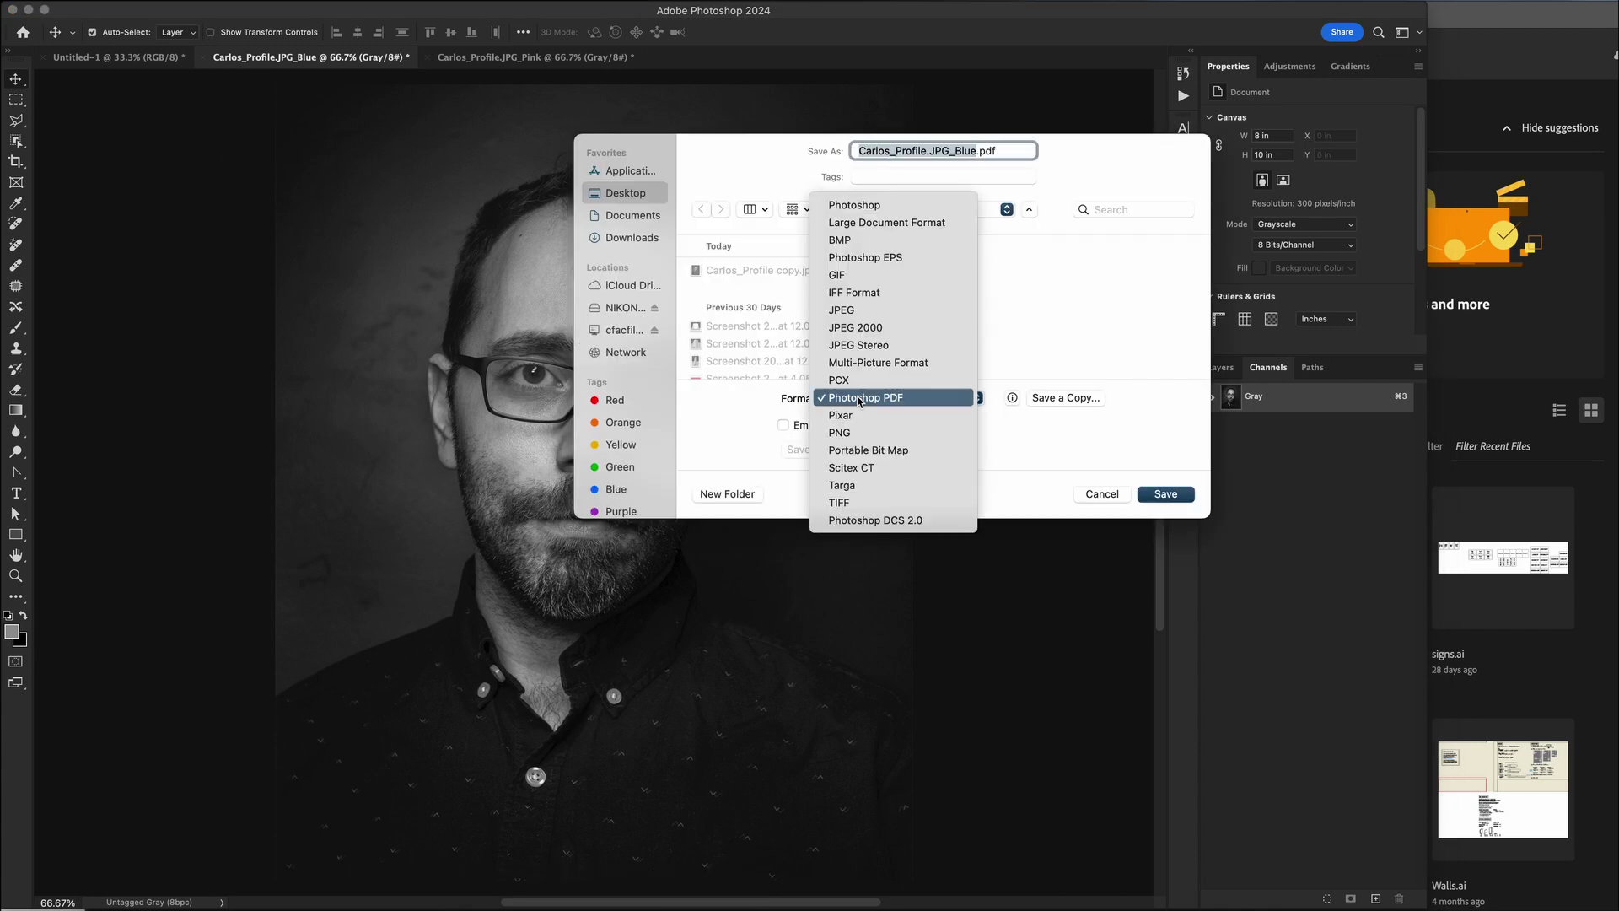
pyautogui.click(859, 398)
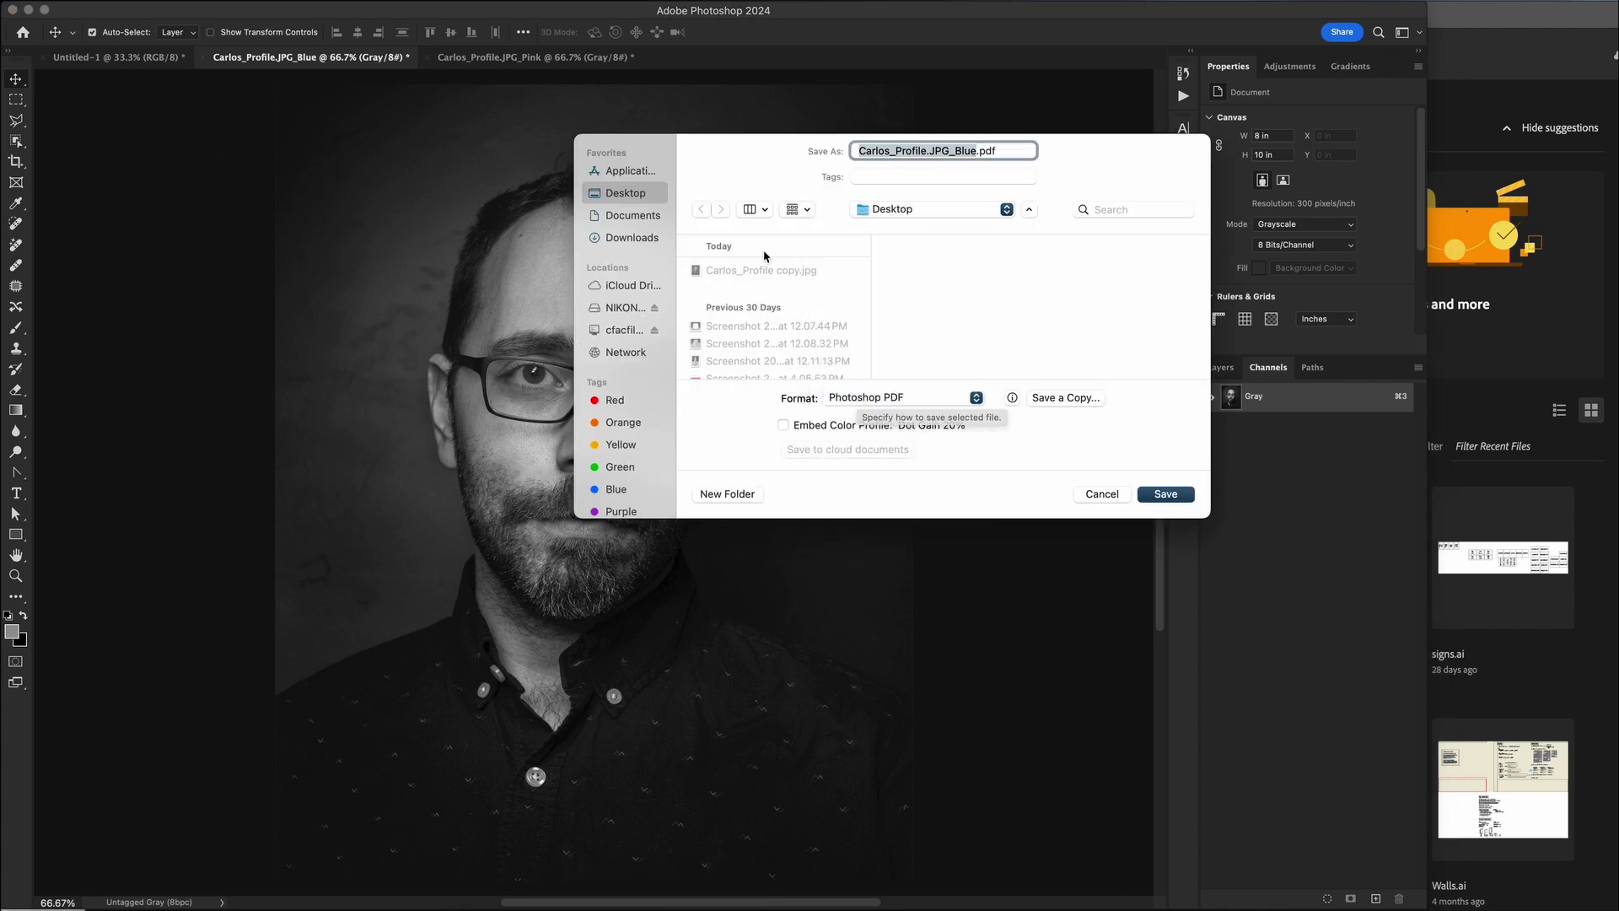
pyautogui.click(1168, 495)
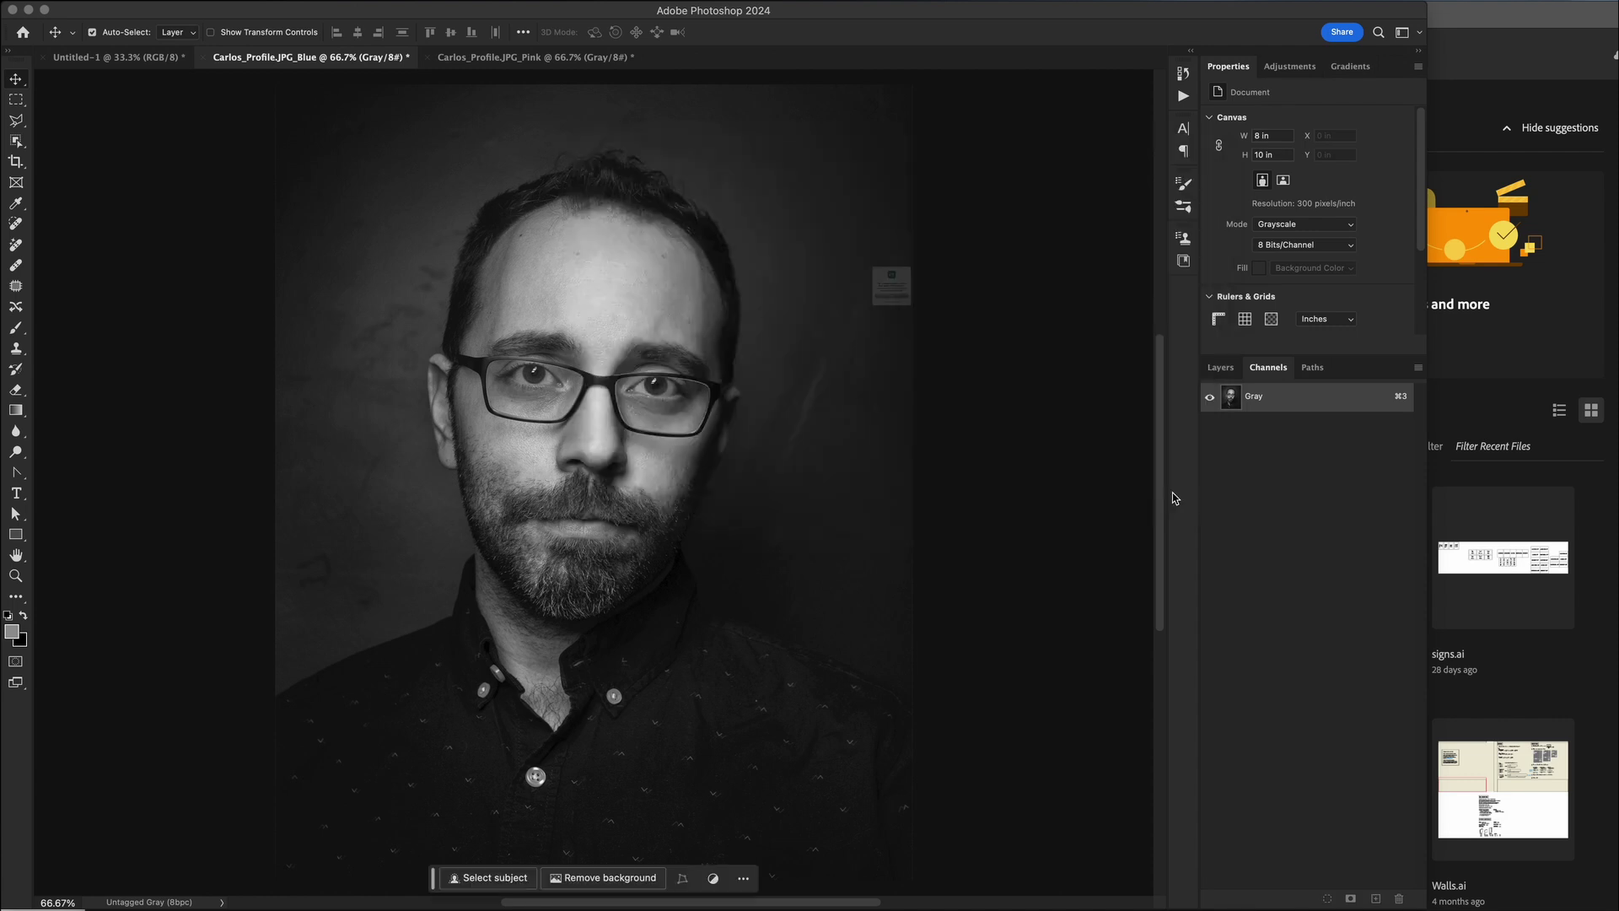
pyautogui.click(910, 340)
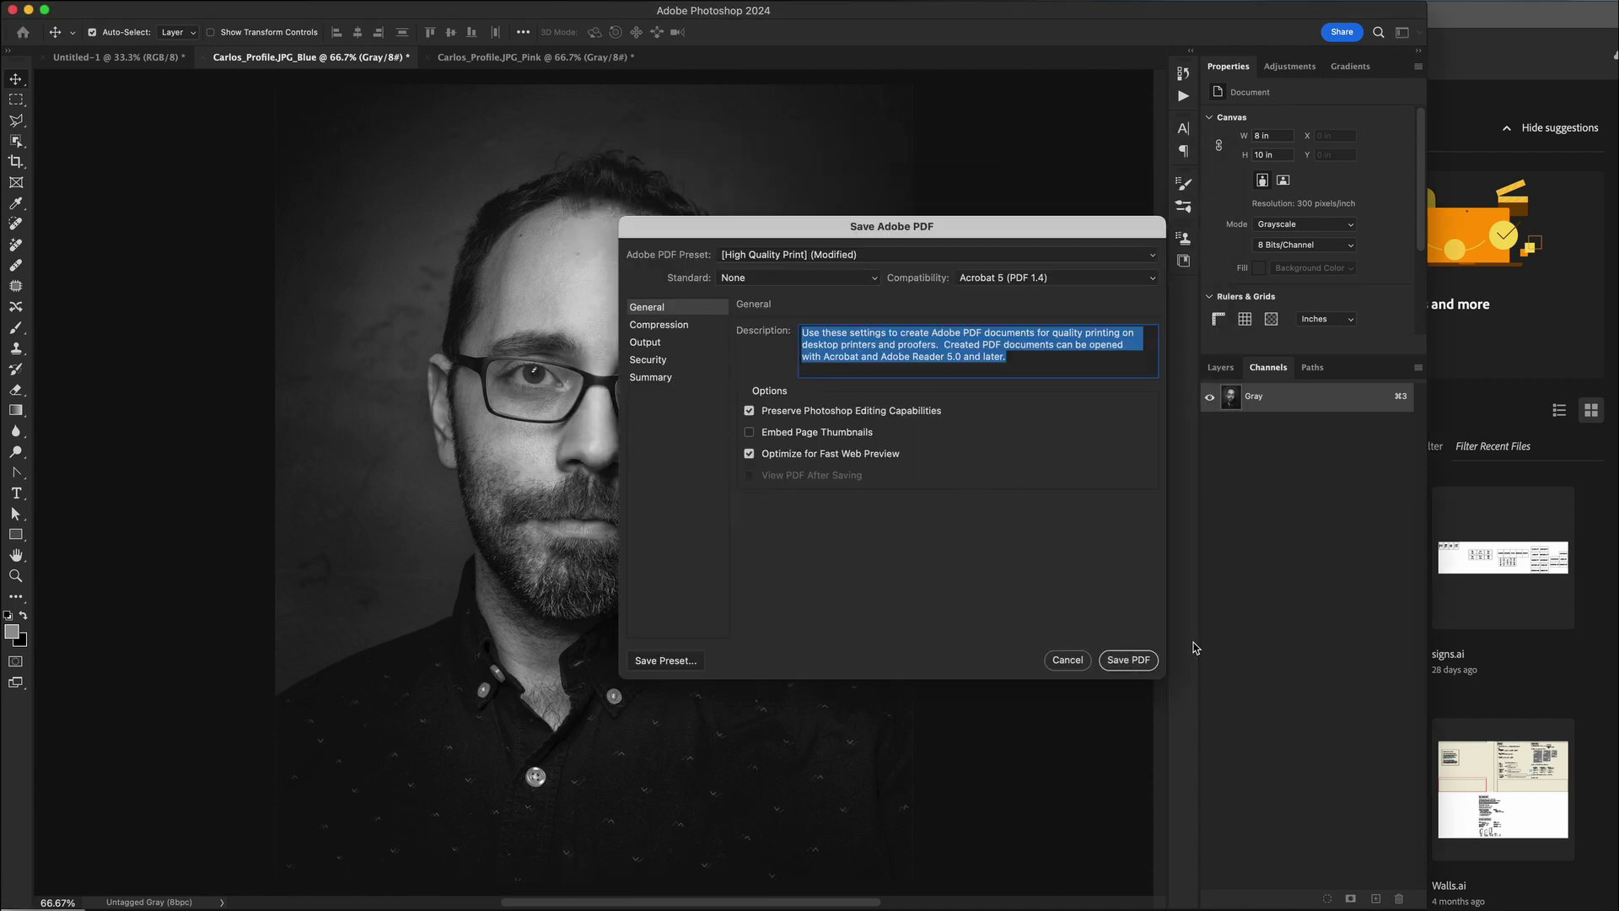
pyautogui.click(1143, 662)
pyautogui.click(934, 419)
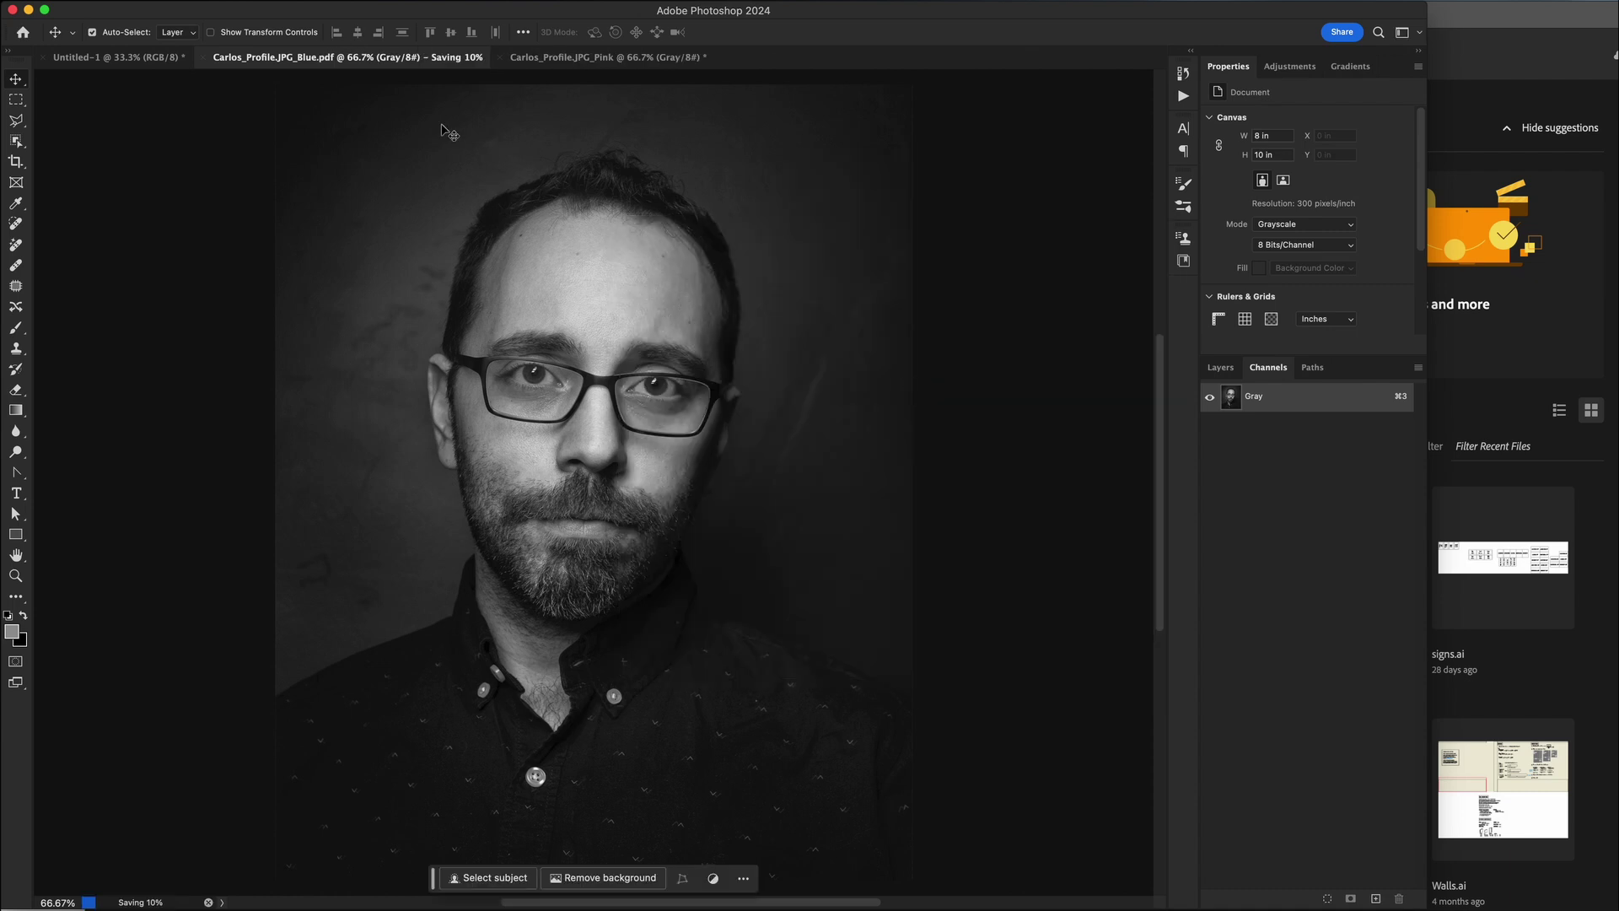
# Save the Pink channel document as a Photoshop PDF on the Desktop.
pyautogui.click(524, 58)
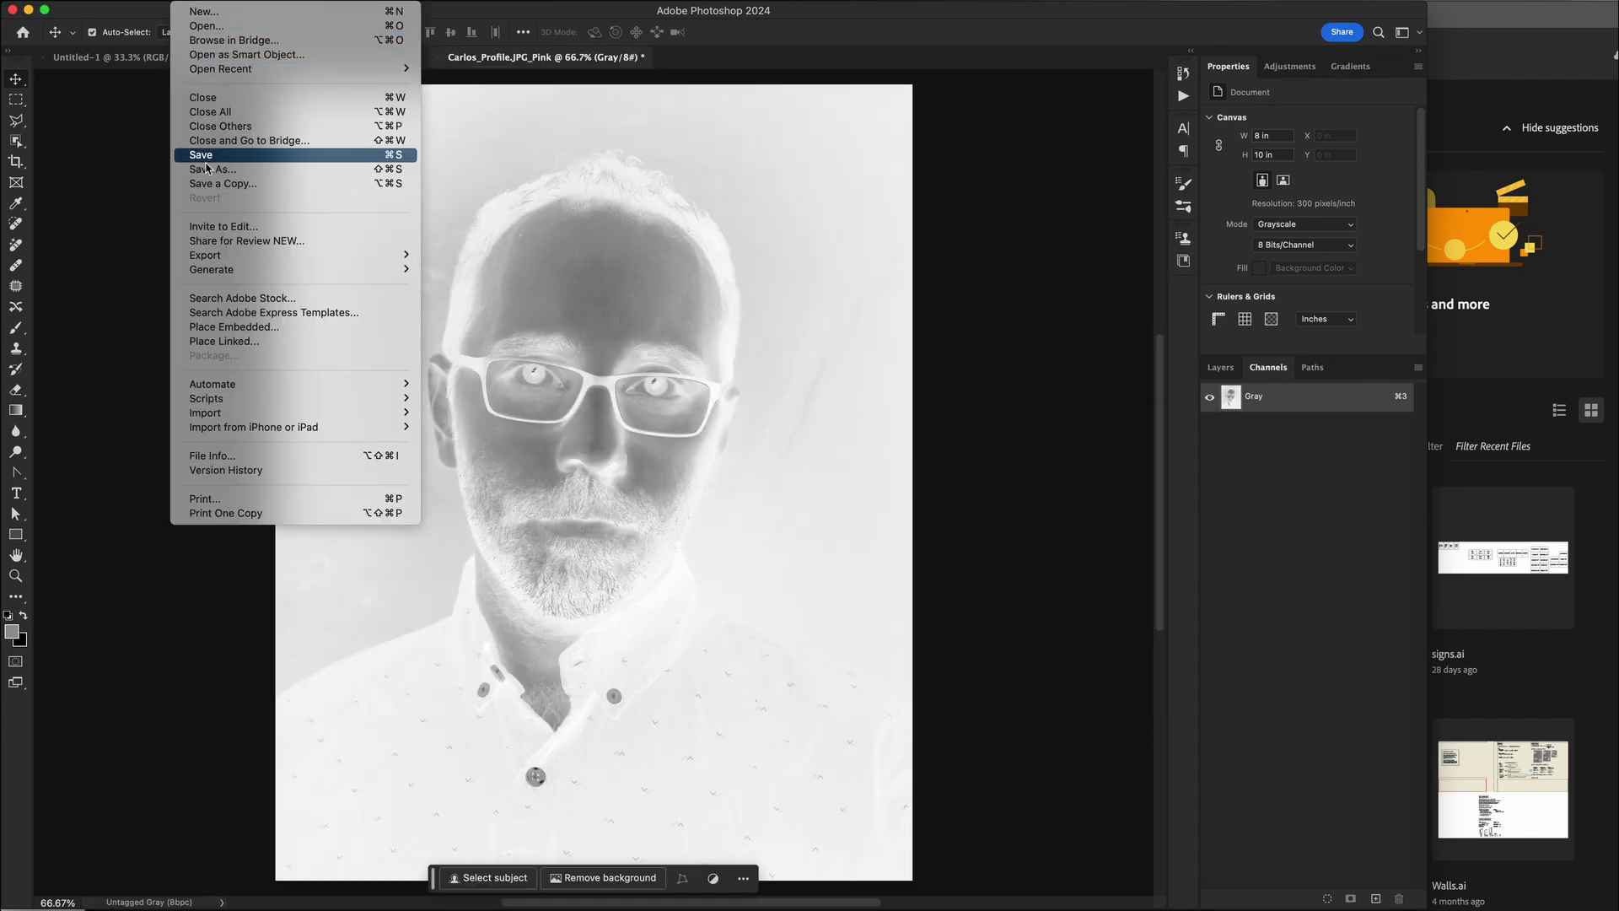
pyautogui.click(205, 168)
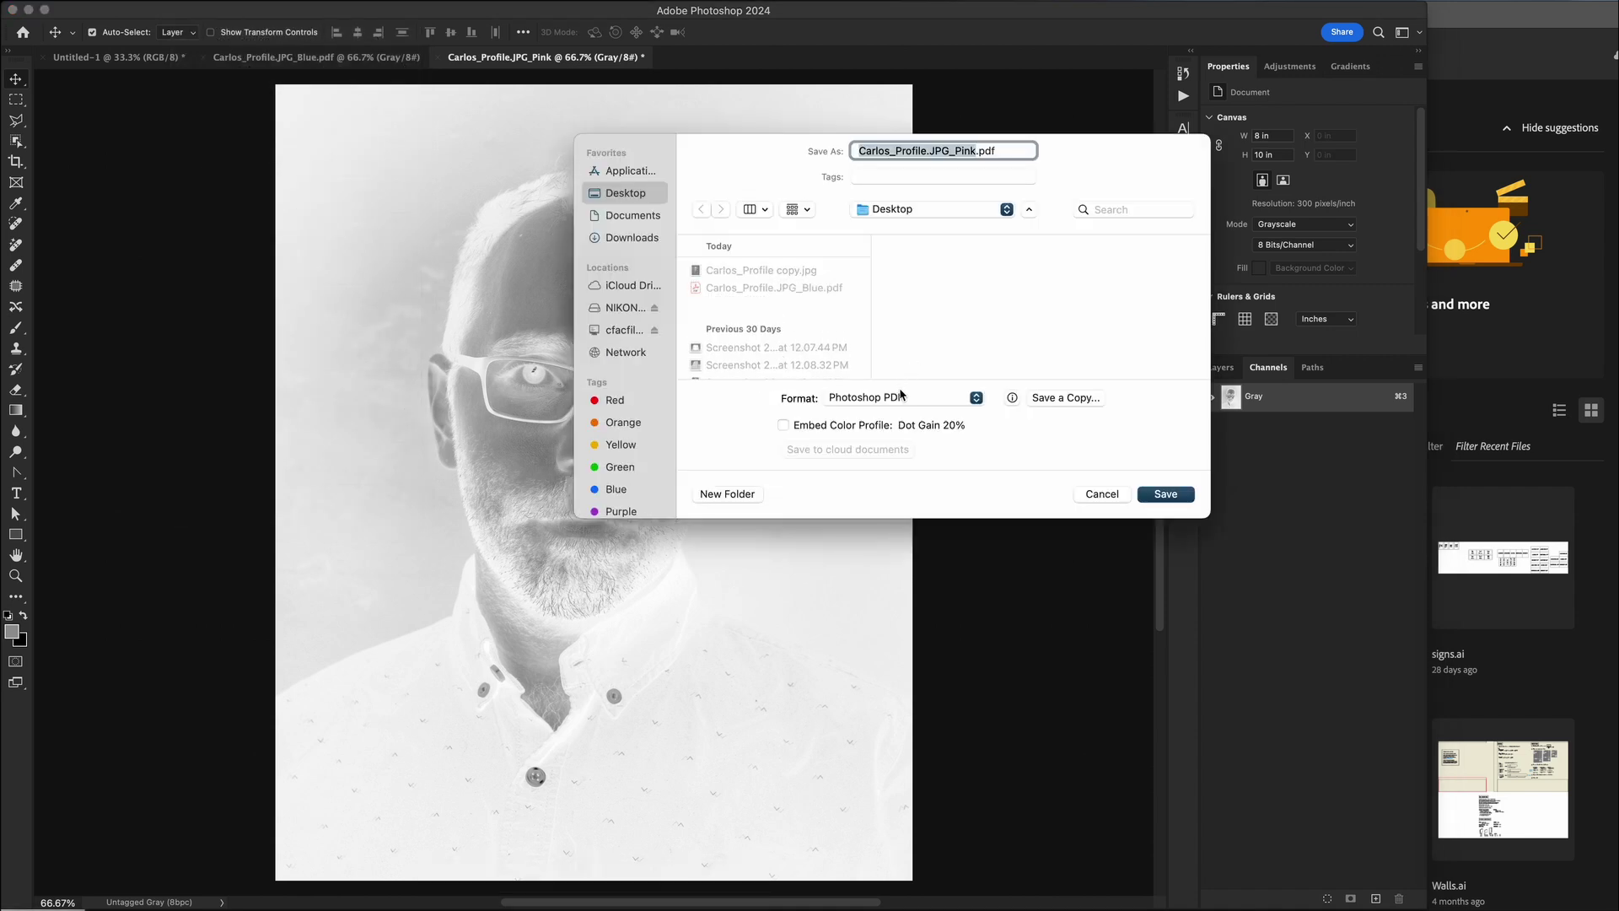
pyautogui.click(865, 403)
pyautogui.click(863, 403)
pyautogui.click(1169, 500)
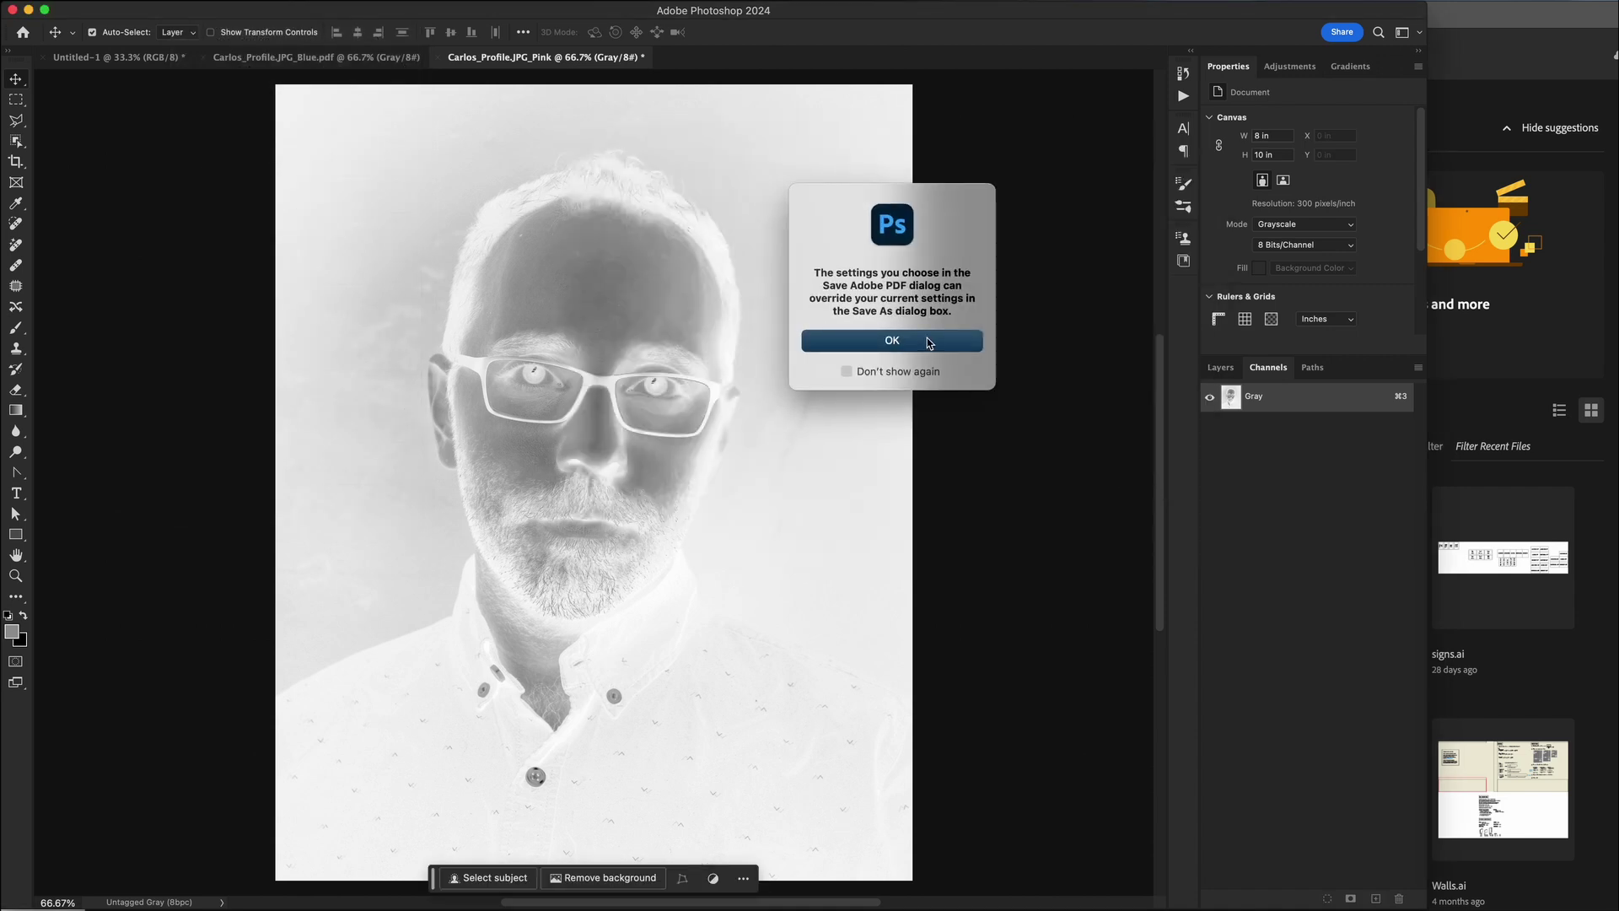
pyautogui.click(931, 341)
pyautogui.click(1128, 659)
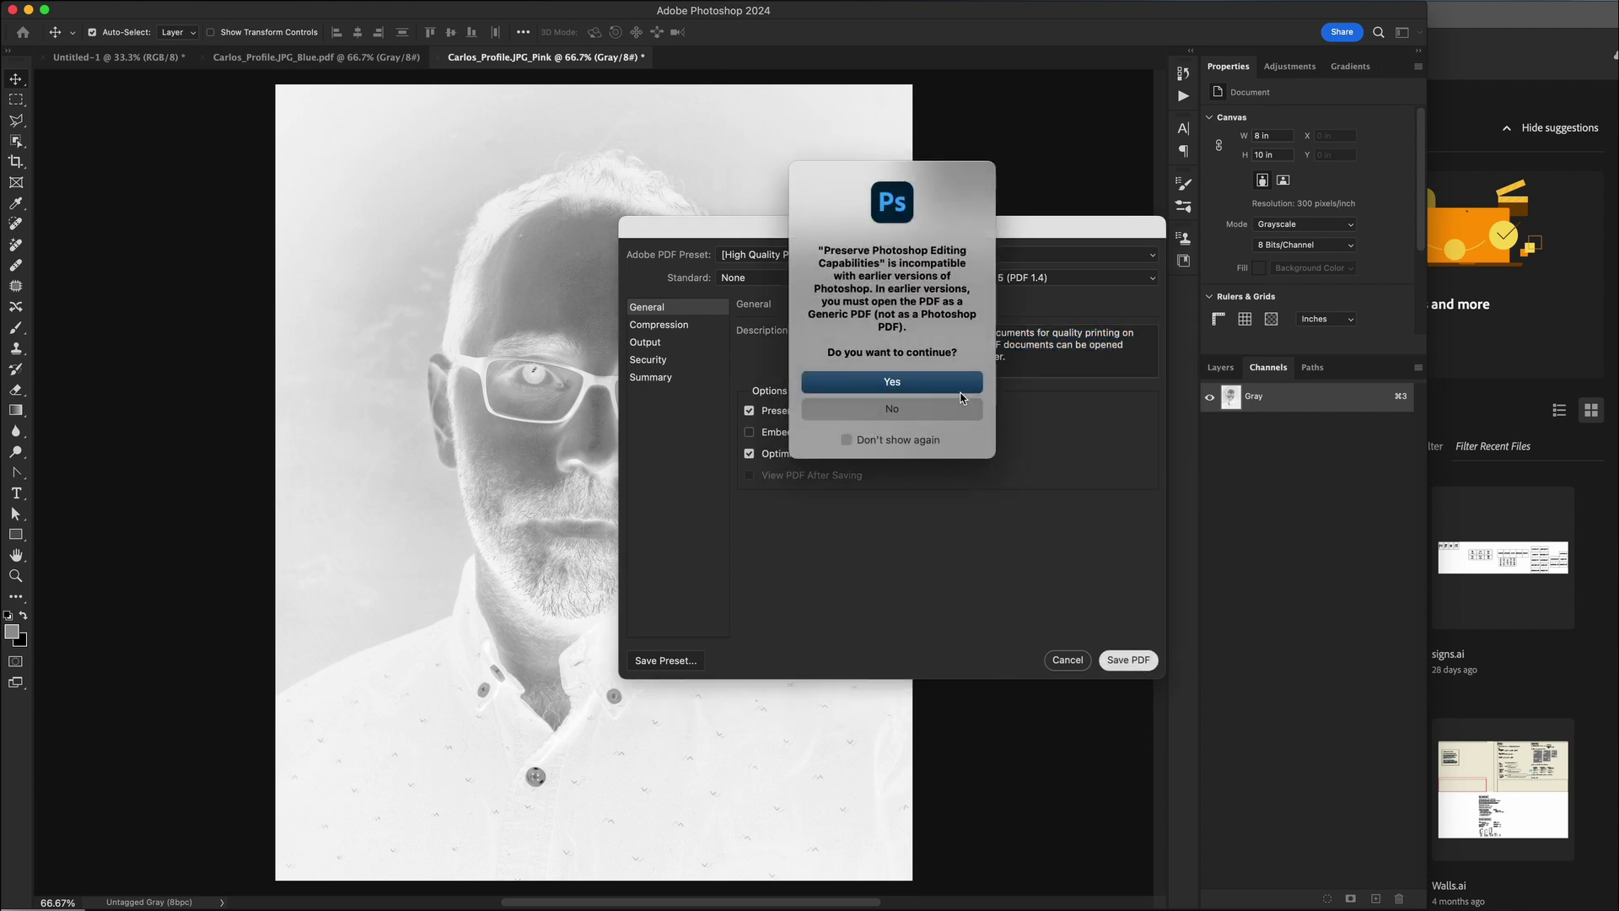
pyautogui.click(936, 379)
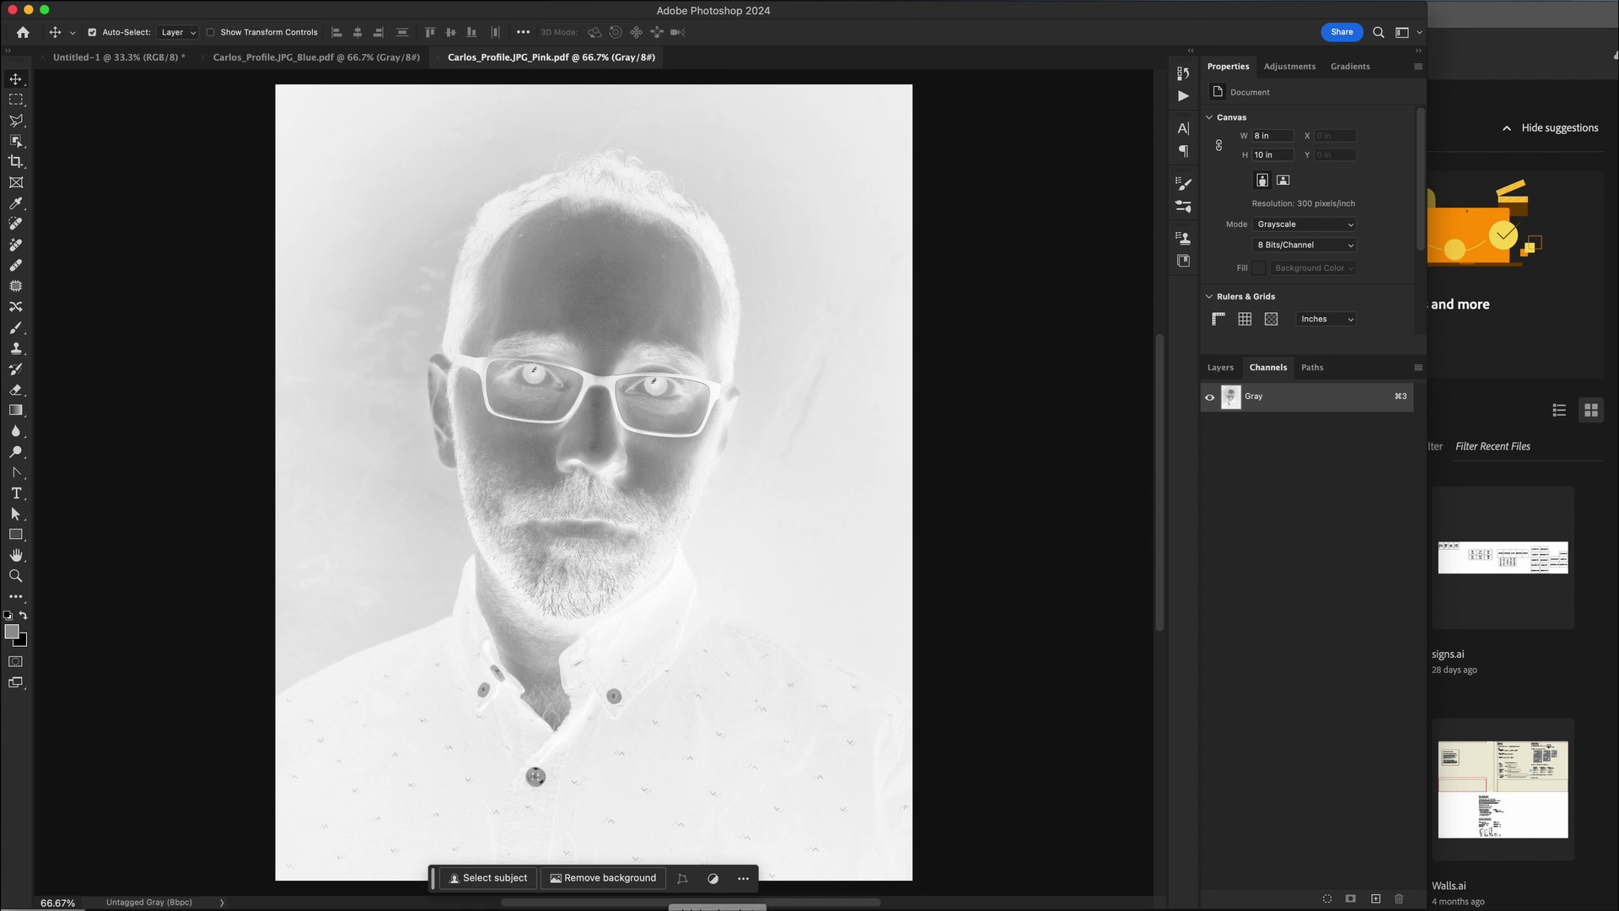
pyautogui.press('super+Tab')
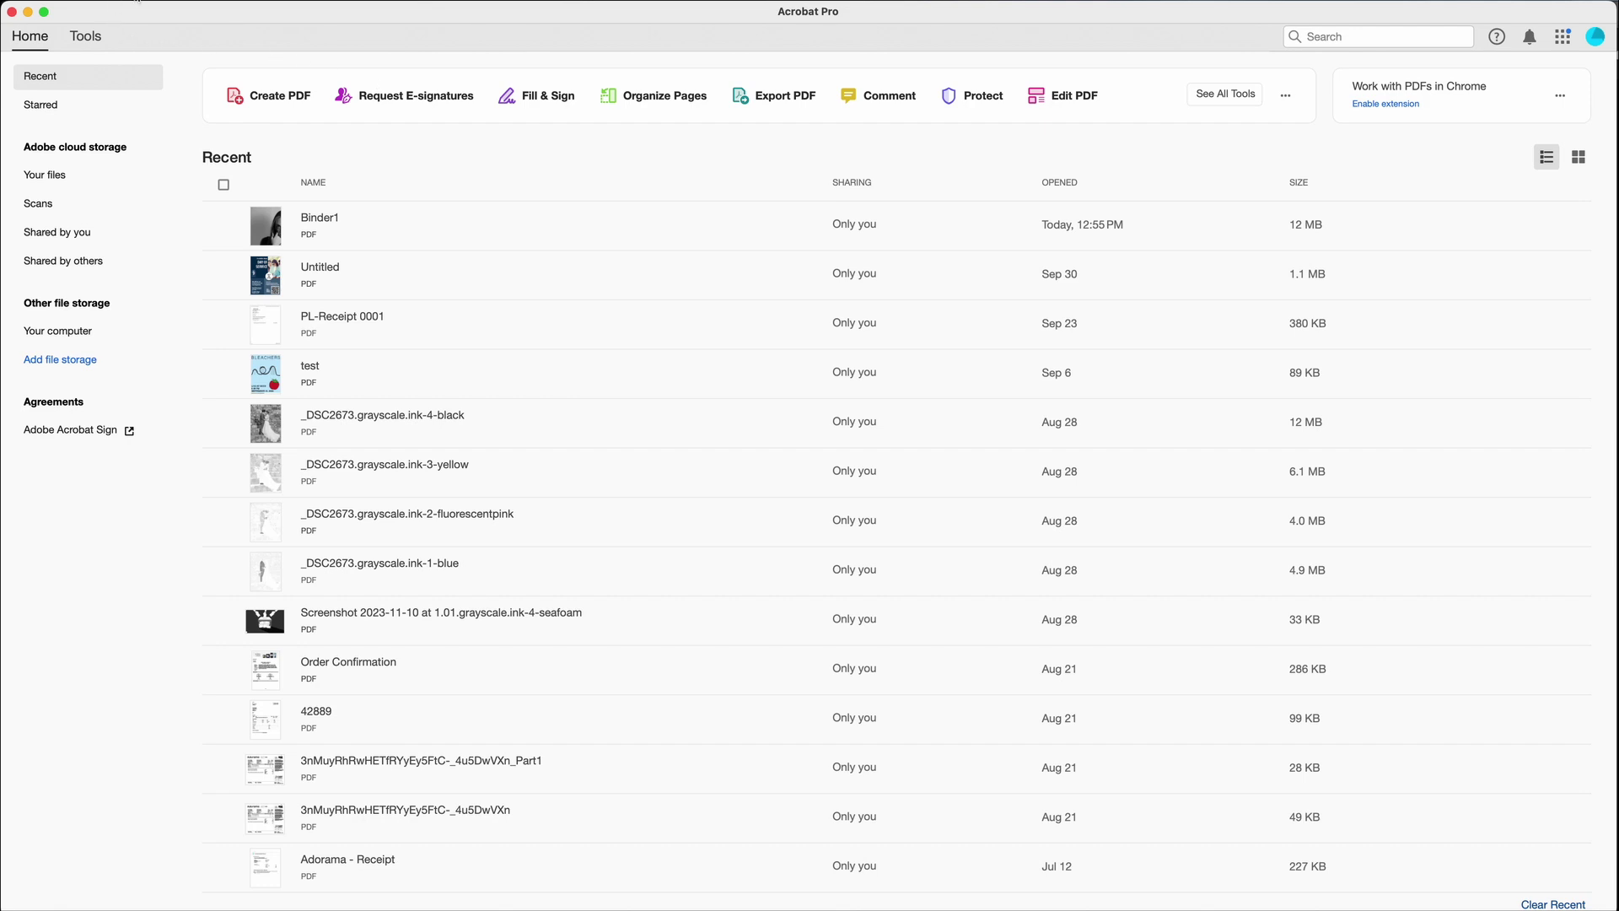
# Start Combine Files into a Single PDF from Acrobat's File > Create menu.
pyautogui.click(118, 1)
pyautogui.moveTo(127, 69)
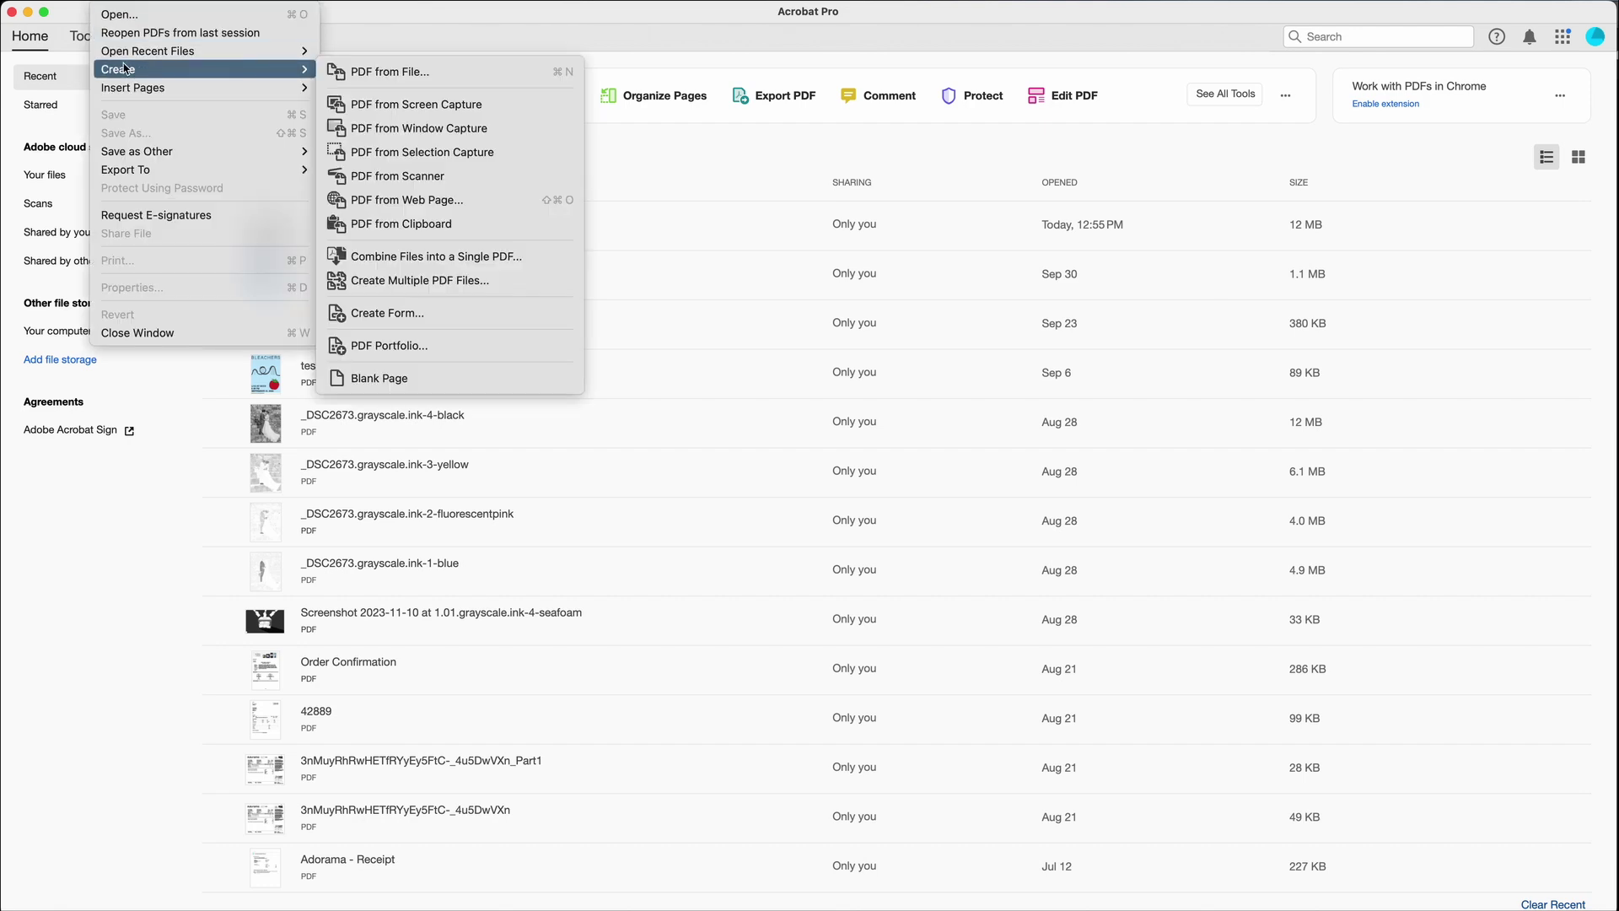
pyautogui.click(455, 256)
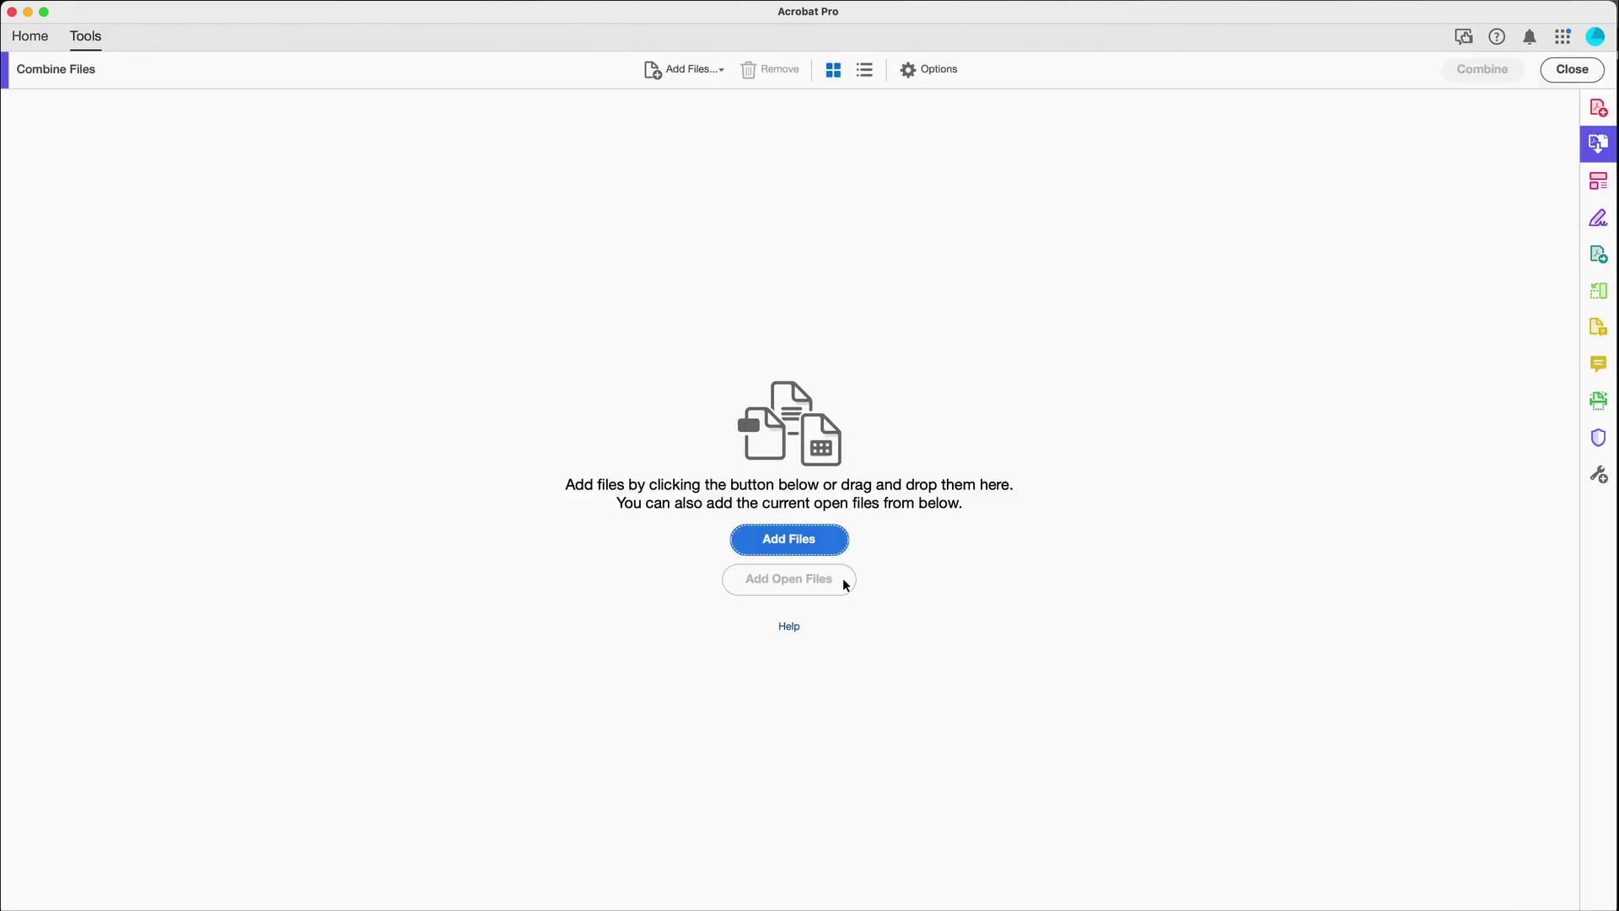
# Add the Blue and Pink channel PDFs from the Desktop to the combine list.
pyautogui.click(806, 544)
pyautogui.click(625, 227)
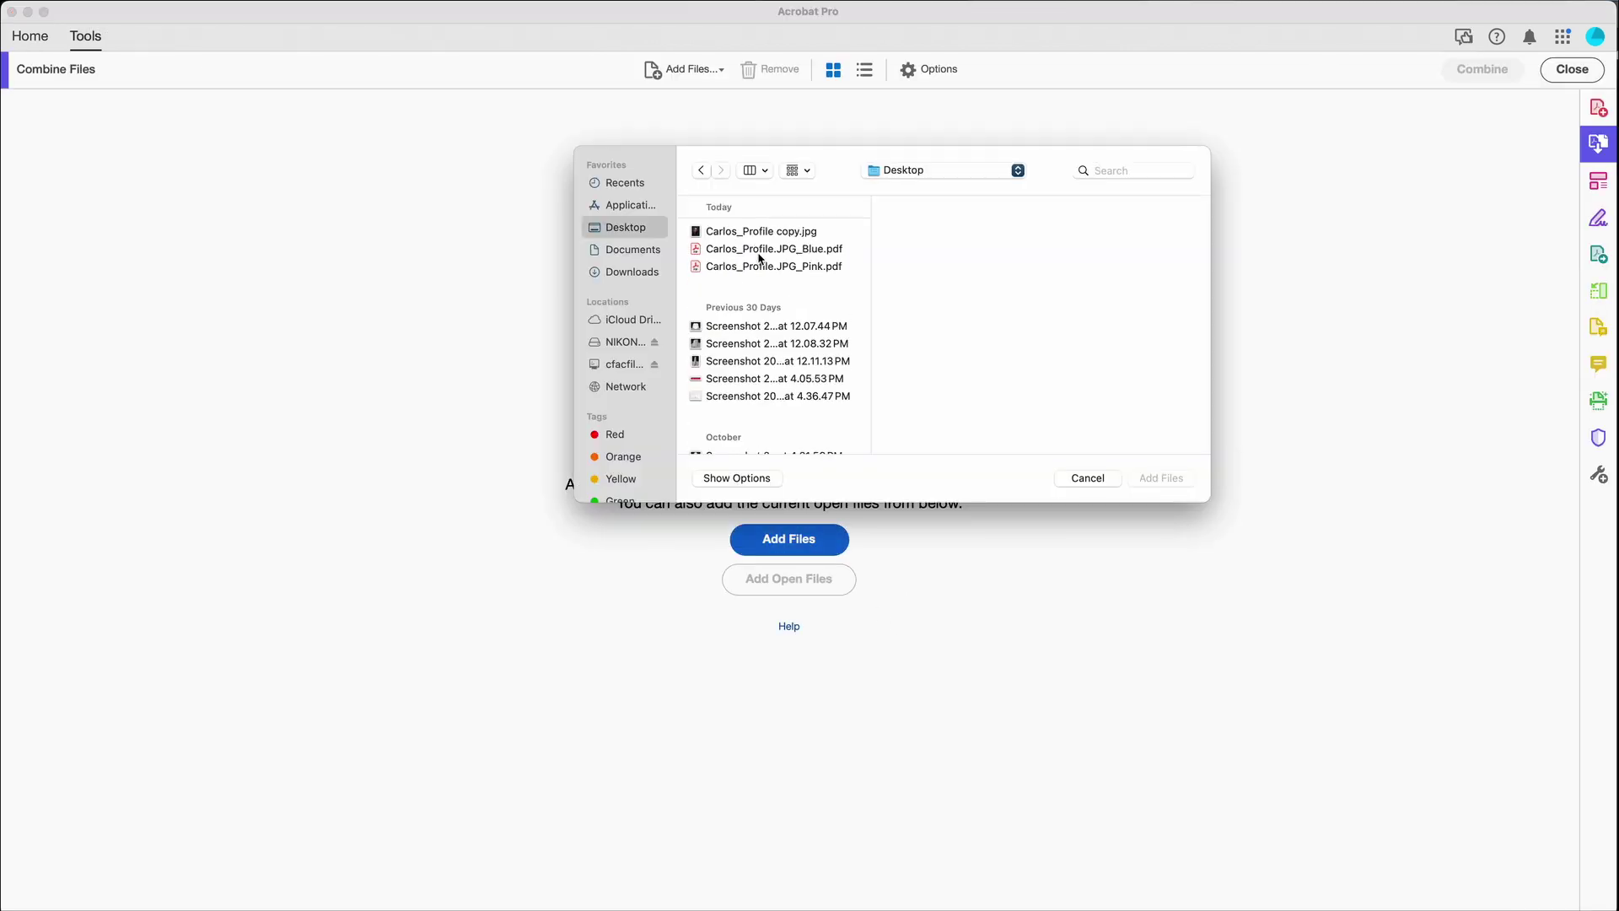
pyautogui.click(763, 249)
pyautogui.click(759, 266)
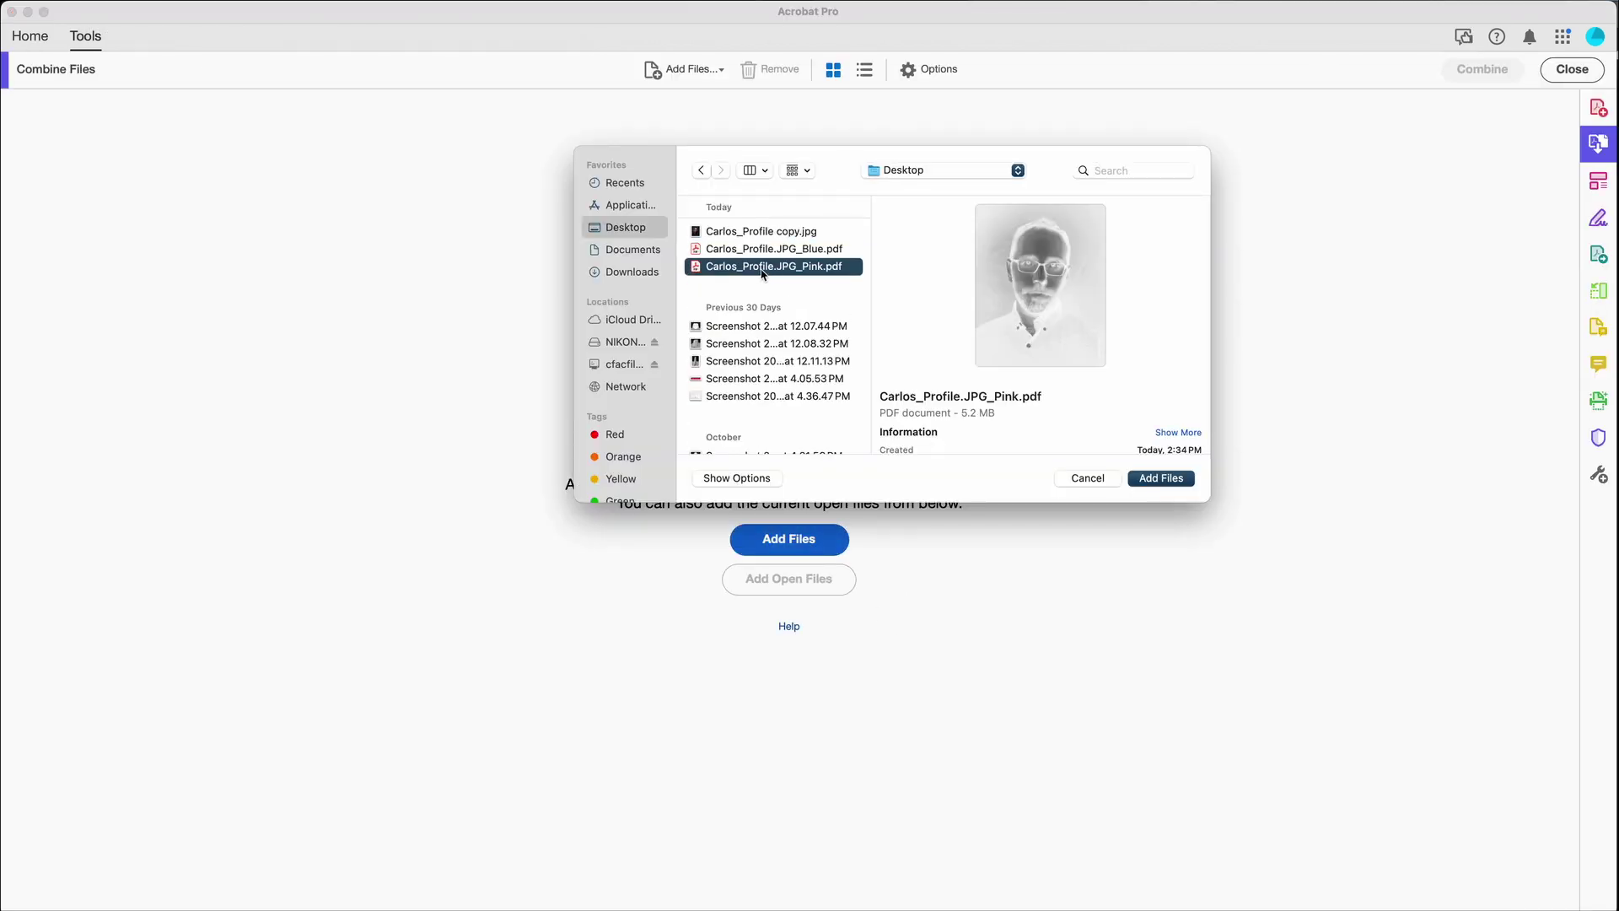
pyautogui.keyDown('shift'); pyautogui.click(759, 248); pyautogui.keyUp('shift')
pyautogui.click(1172, 478)
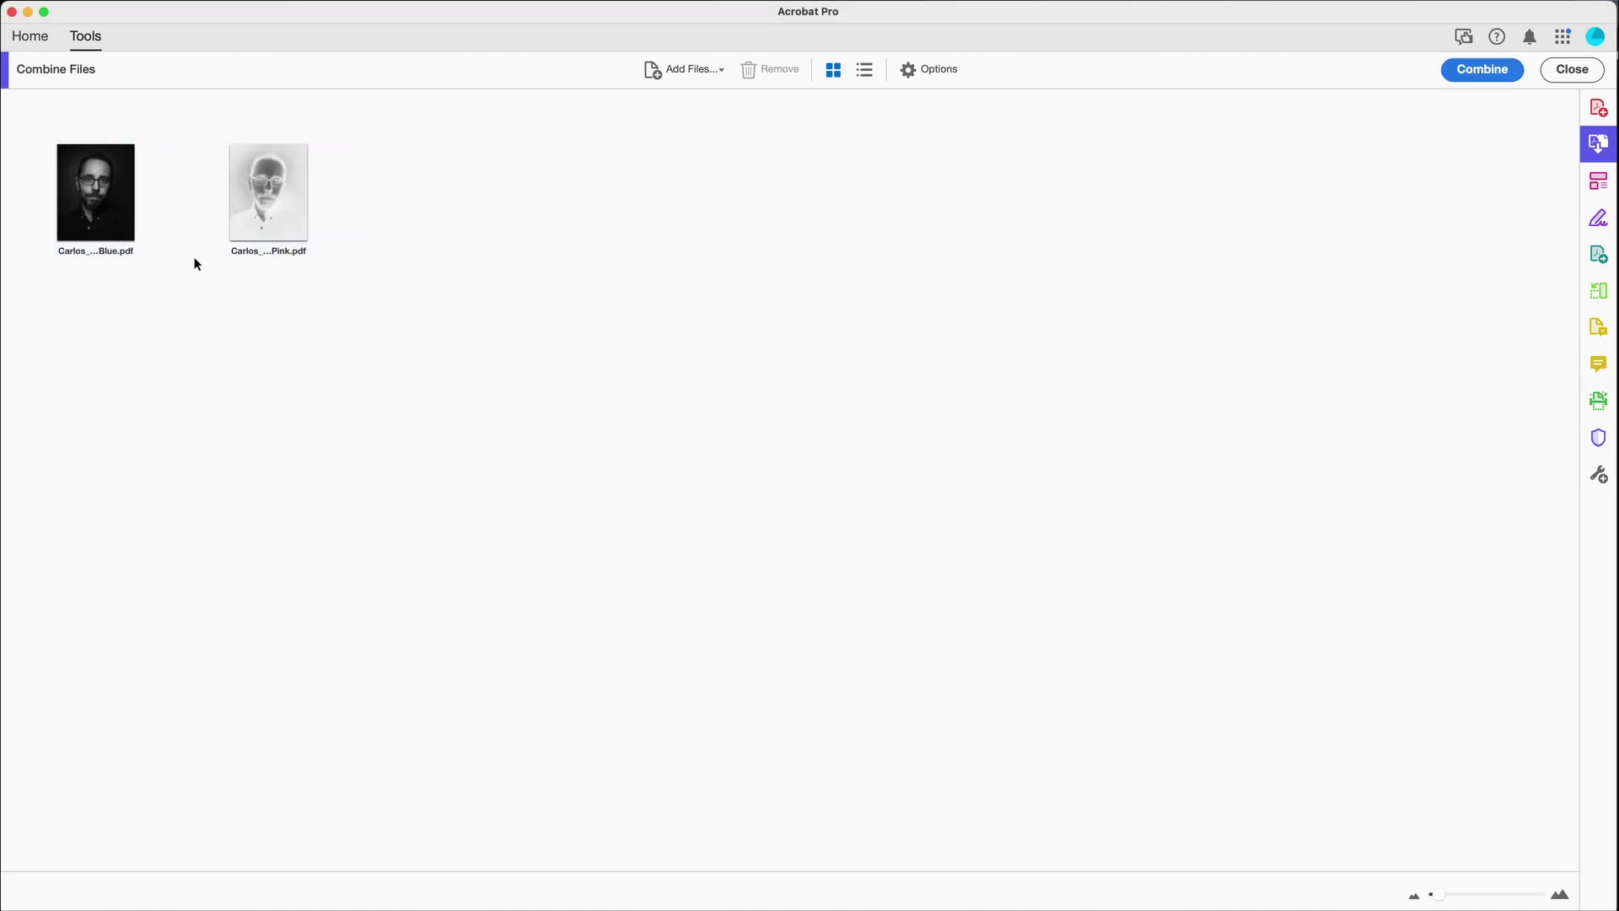
pyautogui.moveTo(237, 243)
pyautogui.moveTo(118, 209)
pyautogui.moveTo(207, 204)
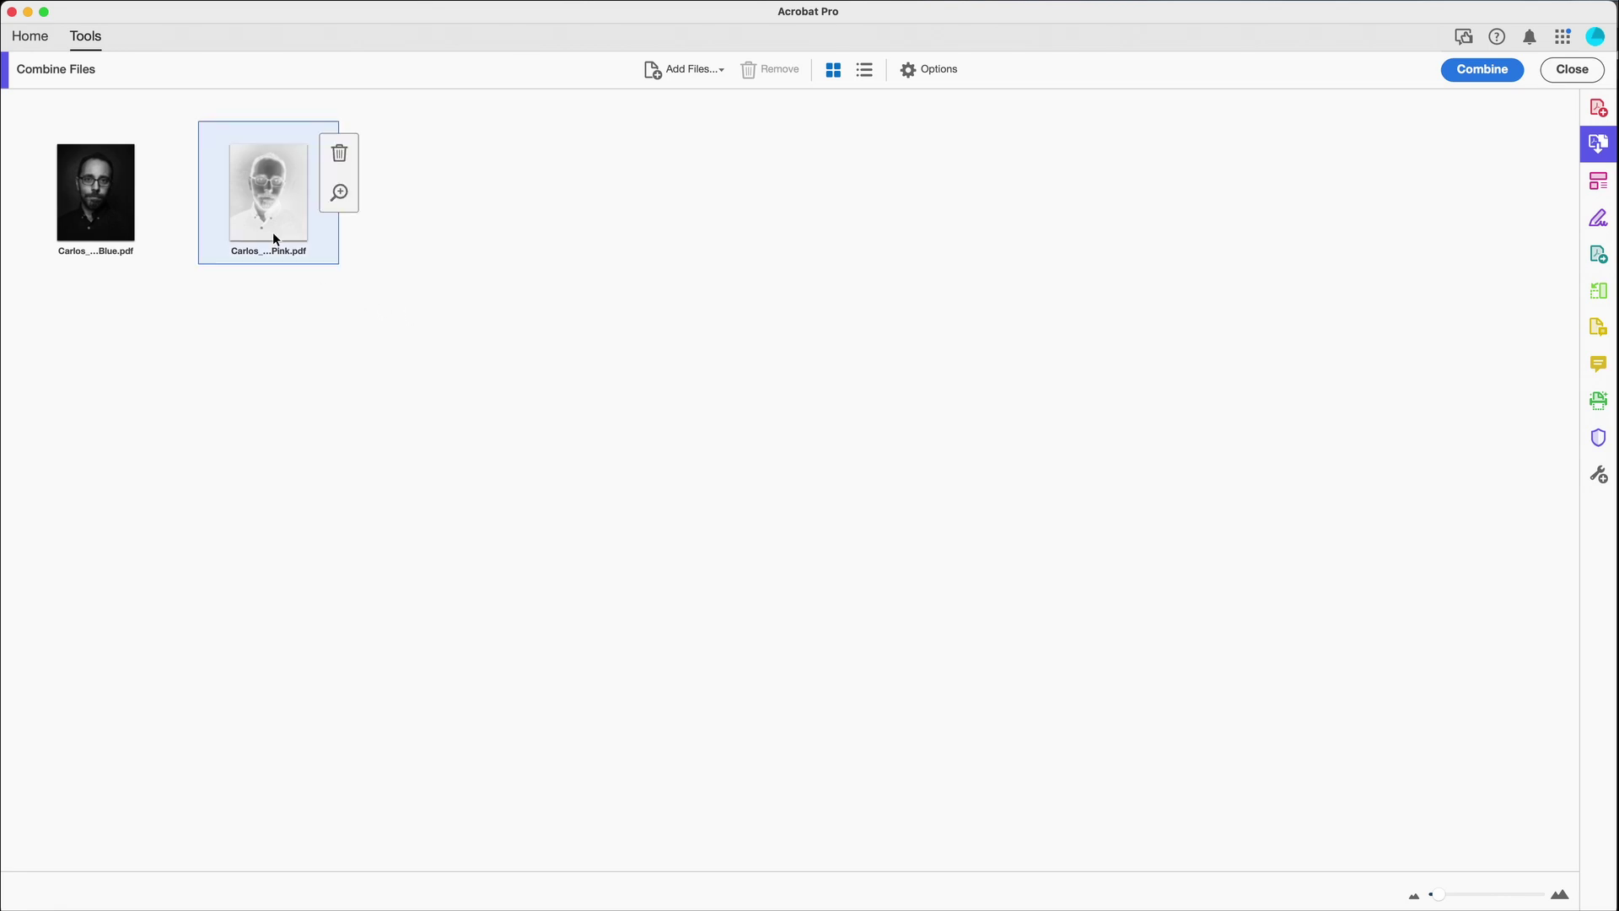
# Place Pink ahead of Blue, combine into Binder2.pdf, and zoom out to review both pages.
pyautogui.moveTo(254, 223); pyautogui.dragTo(34, 209)
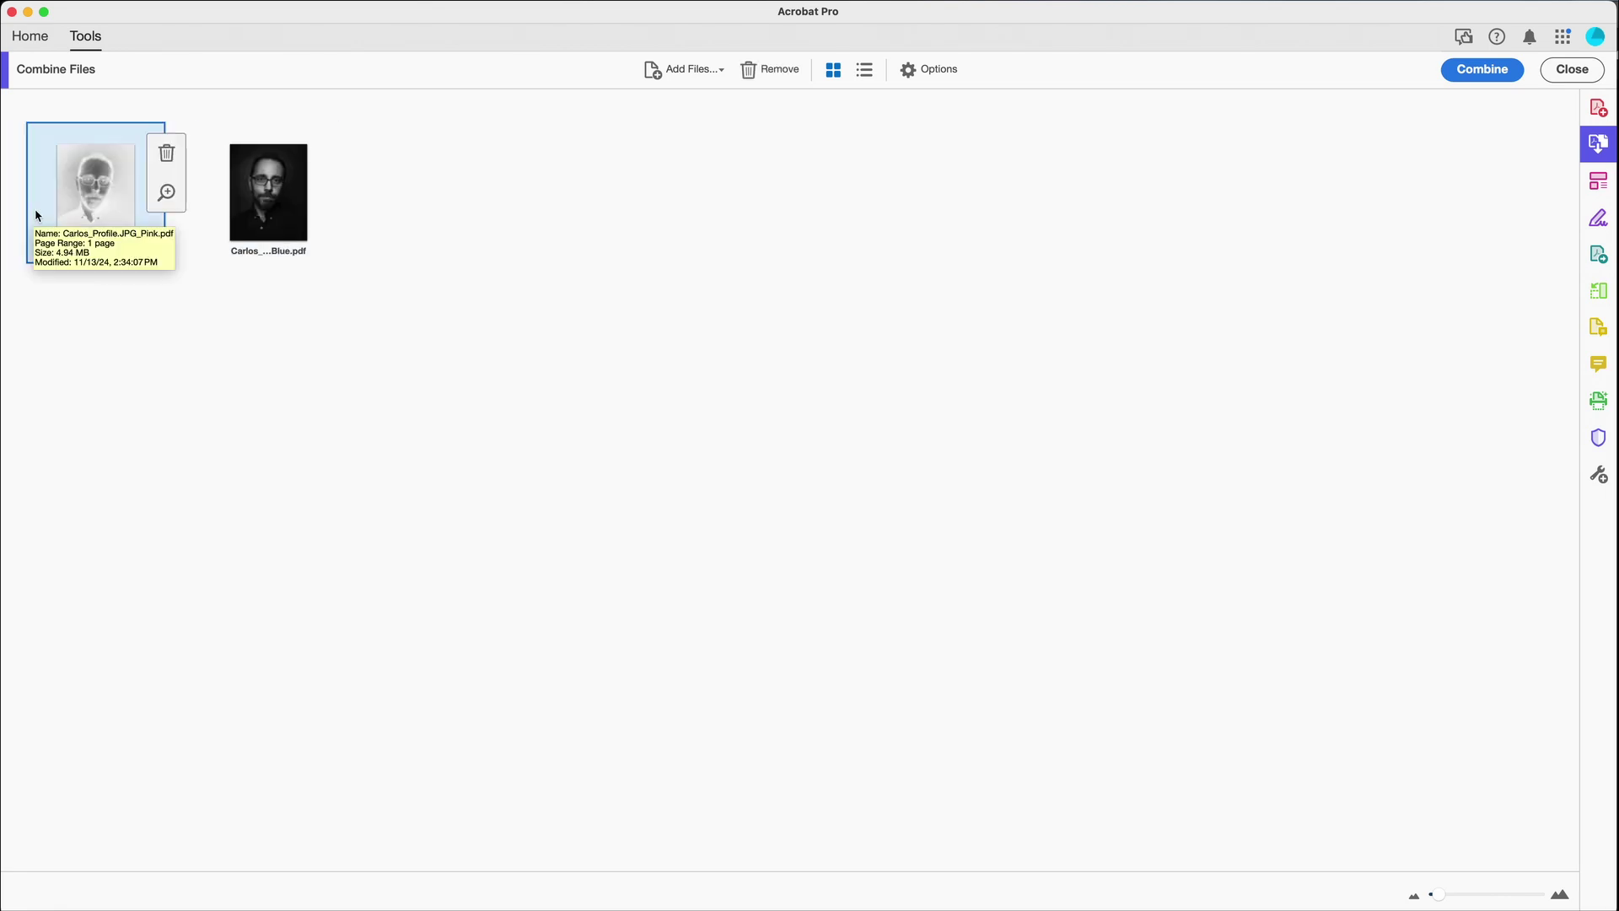
pyautogui.click(1494, 72)
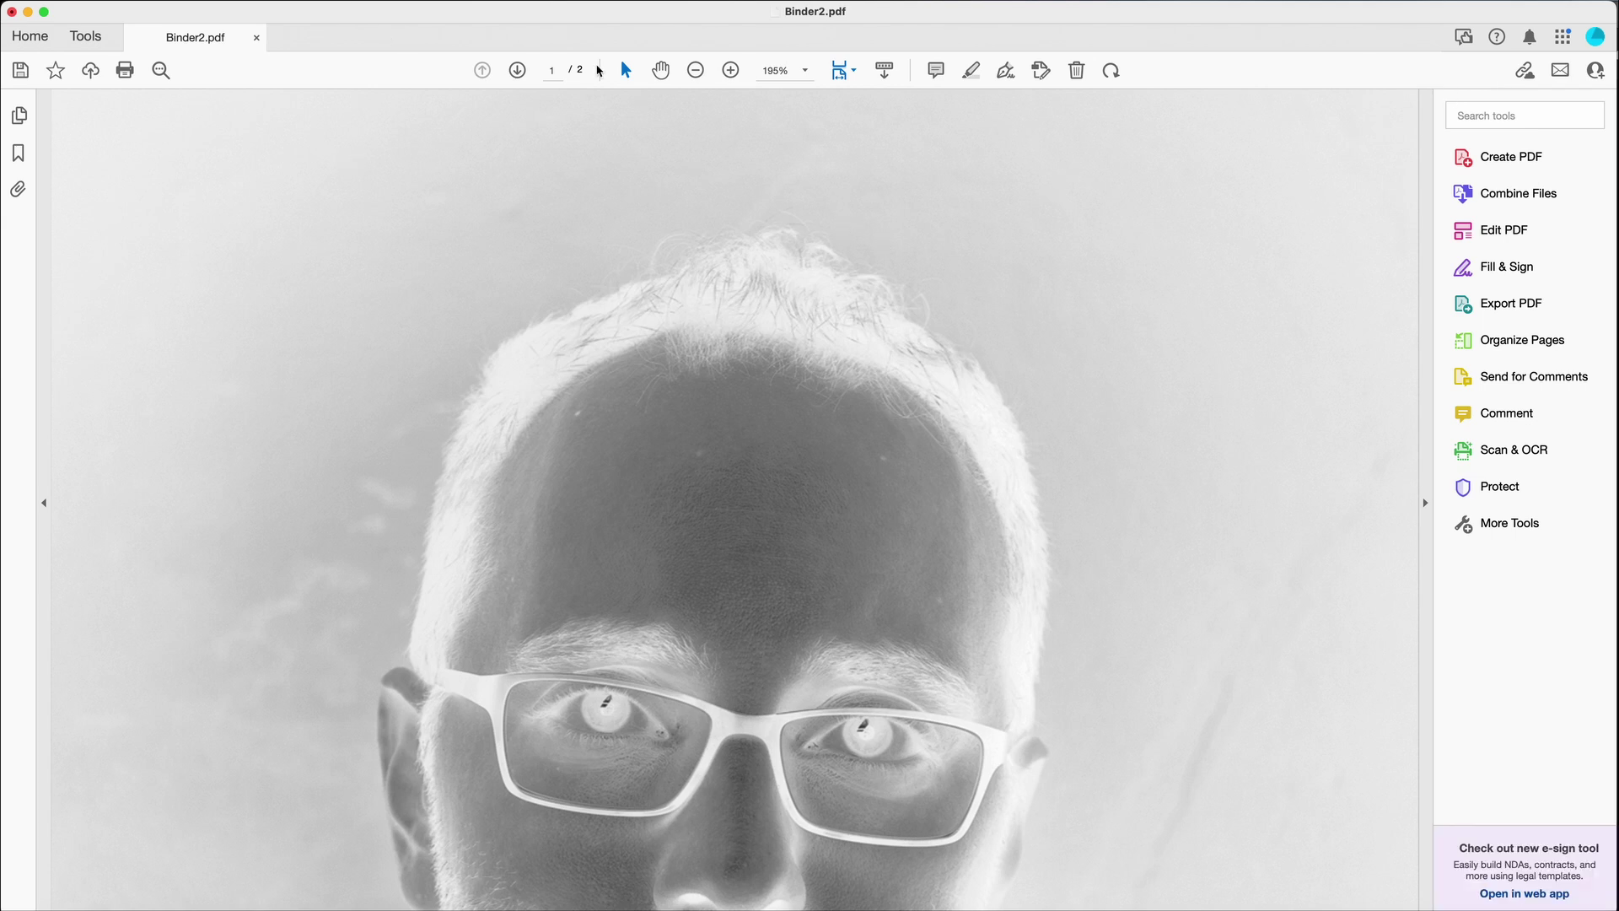
pyautogui.click(696, 71)
pyautogui.click(696, 71)
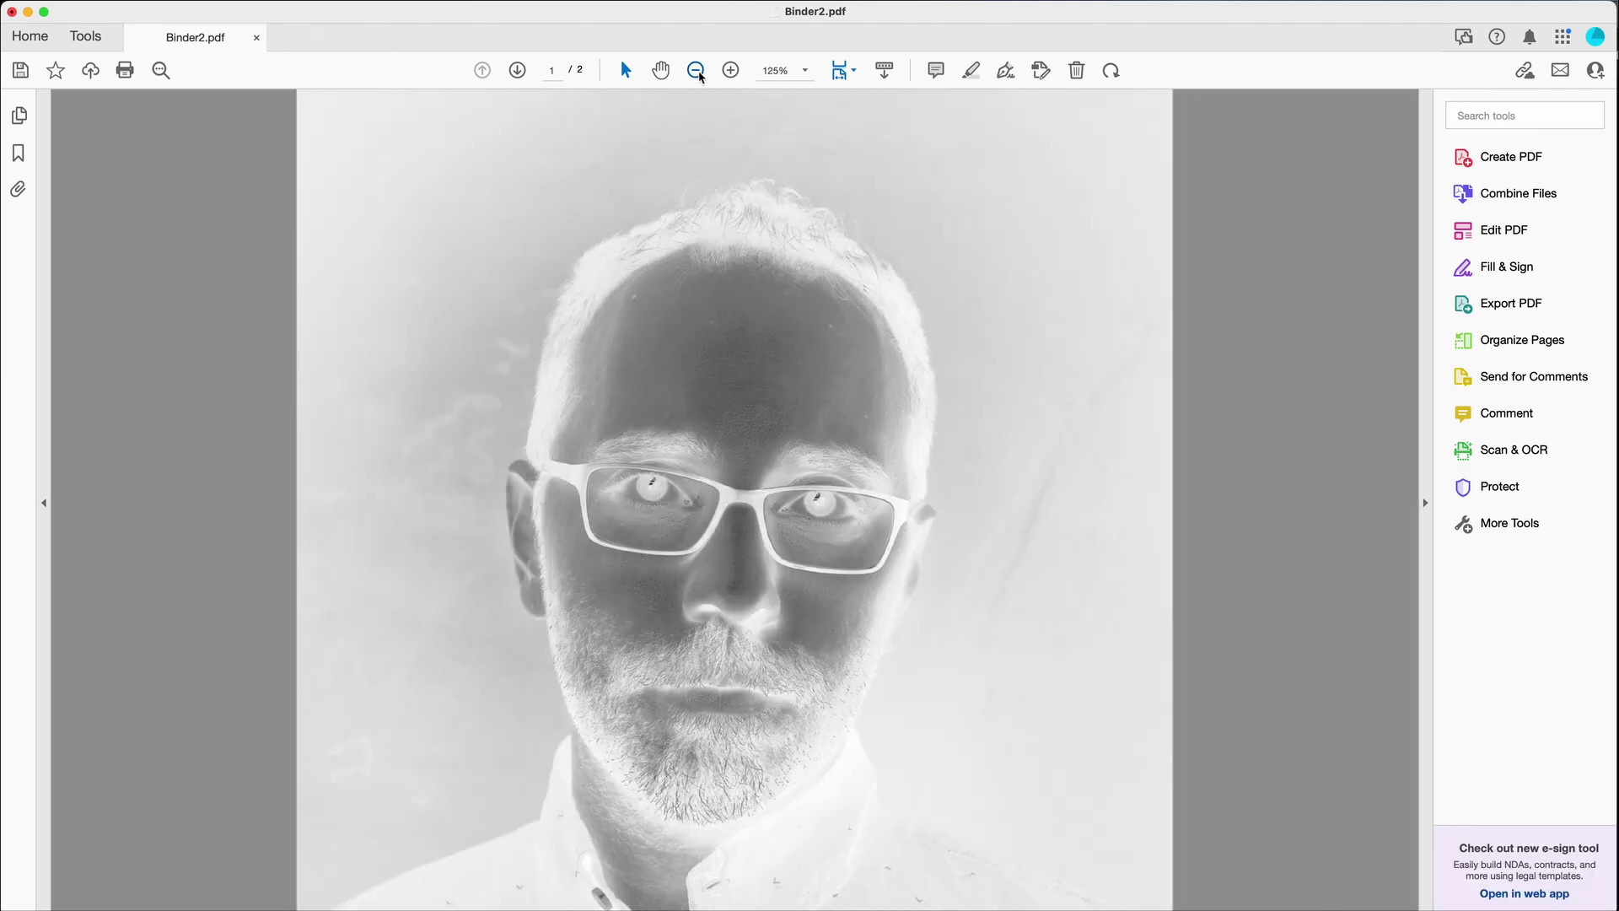
pyautogui.click(696, 71)
pyautogui.click(697, 71)
pyautogui.scroll(-5, 745, 263)
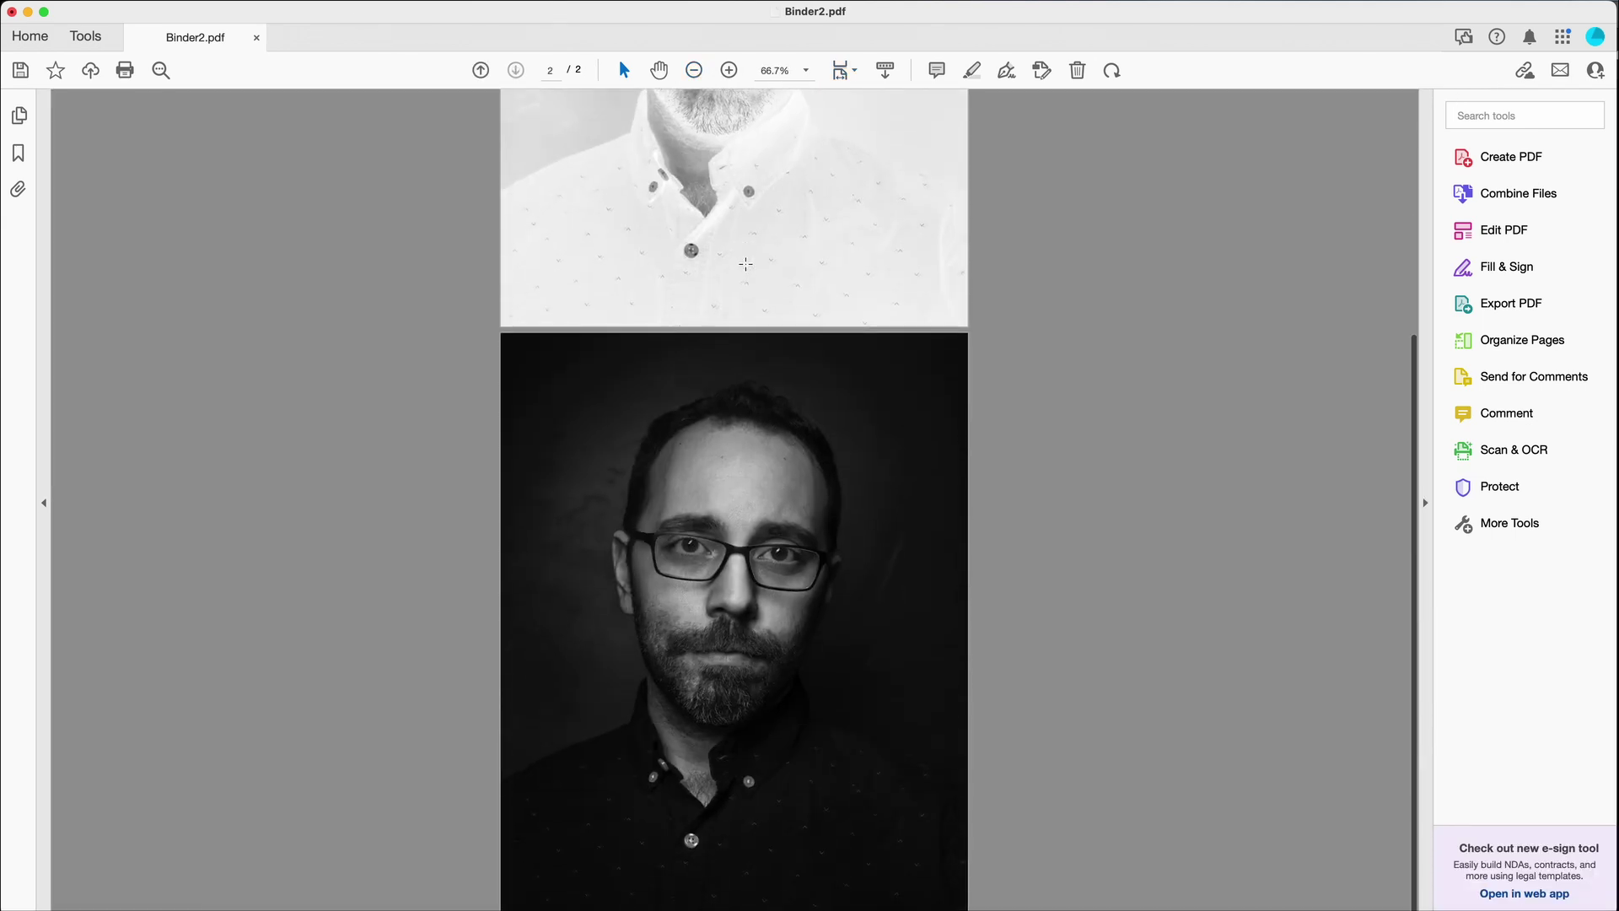
pyautogui.scroll(4, 745, 263)
pyautogui.scroll(-4, 705, 285)
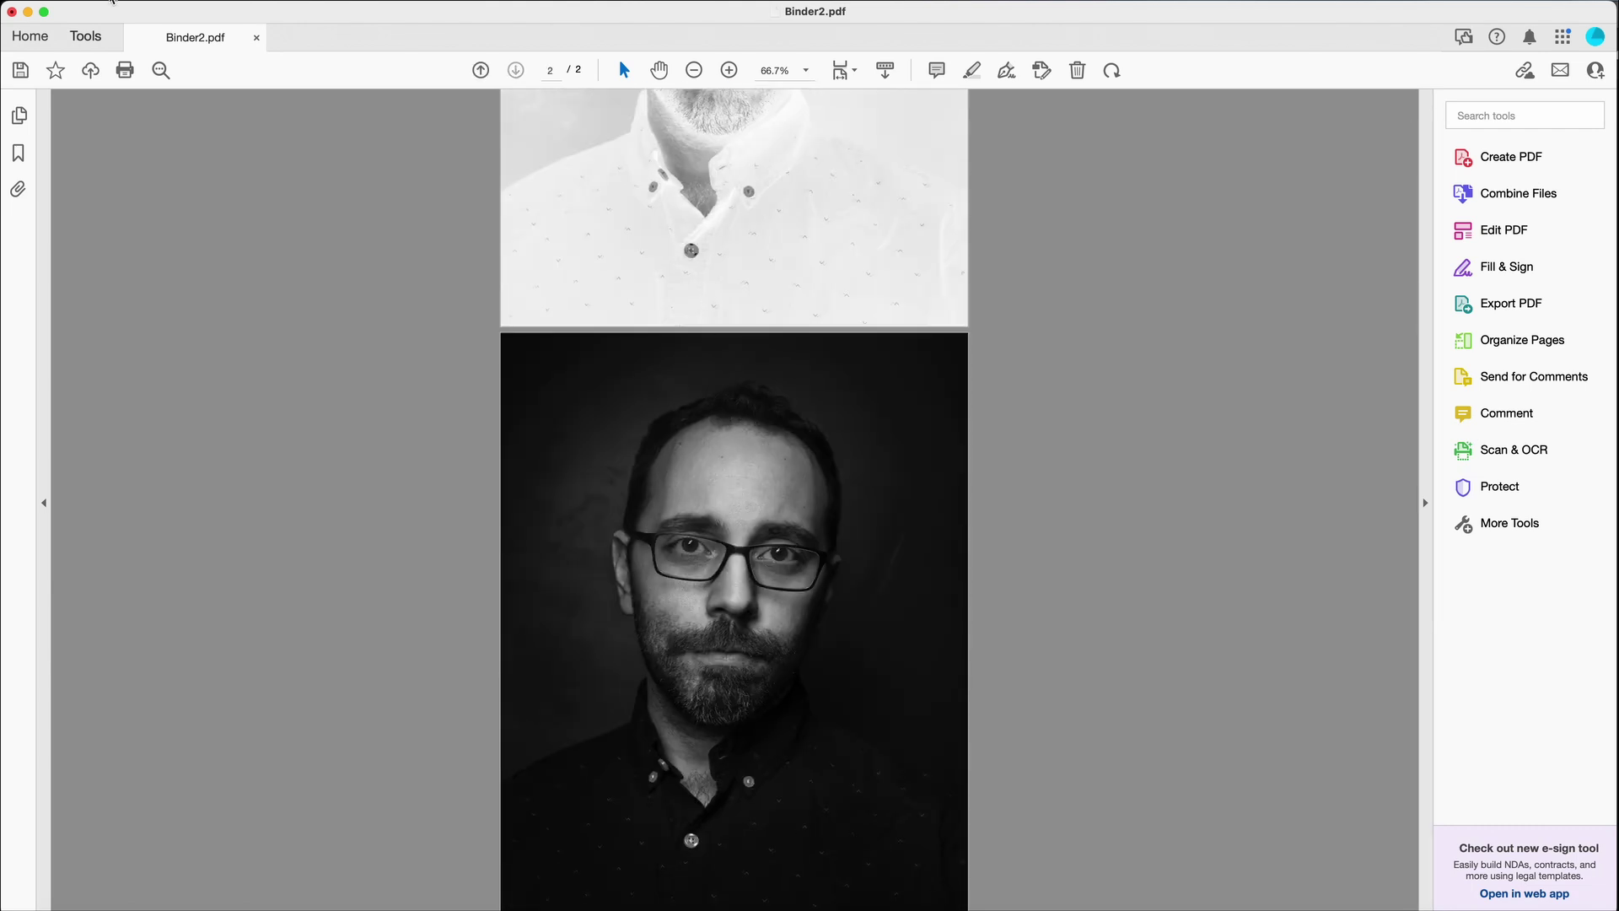
# Save the merged two-page file to the Desktop as DuotoneRiso.pdf.
pyautogui.click(111, 1)
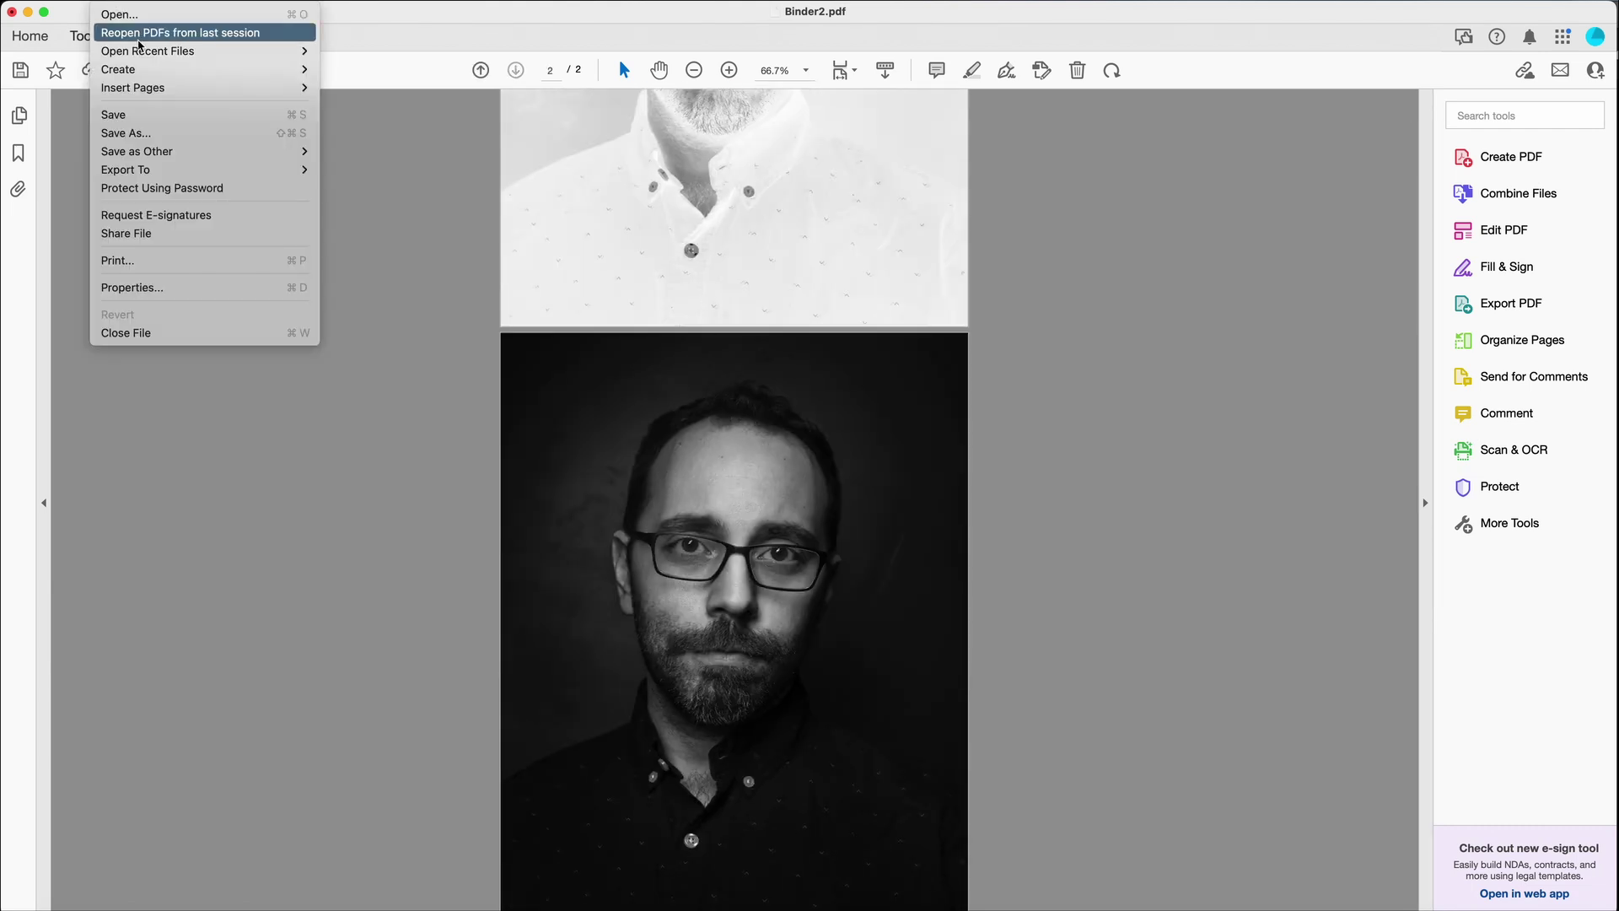
pyautogui.moveTo(154, 167)
pyautogui.click(160, 133)
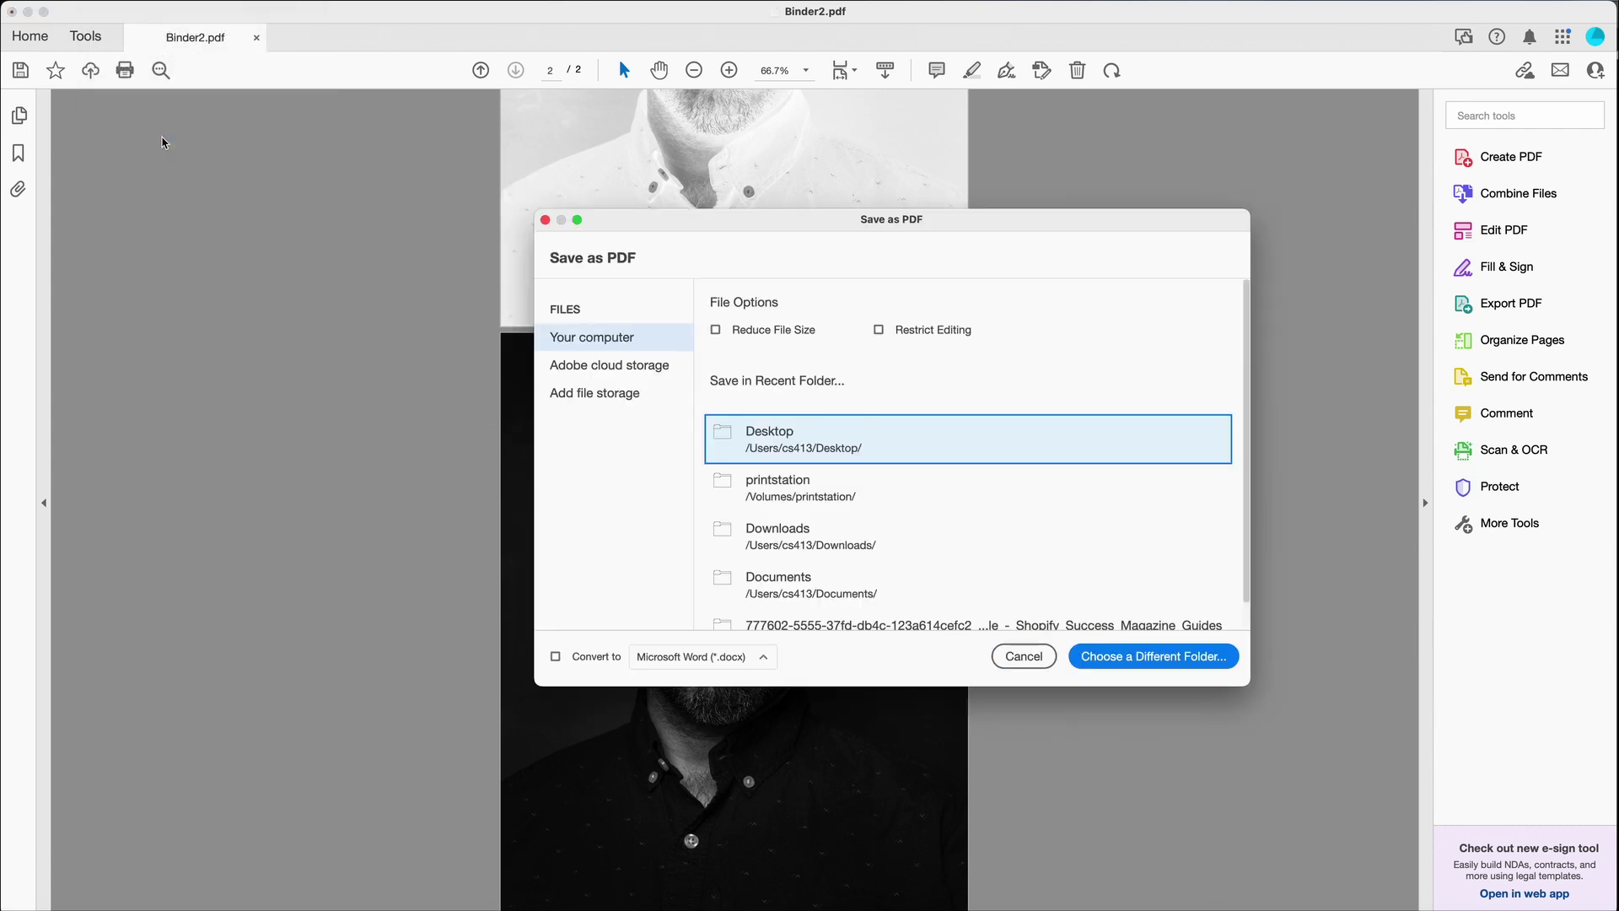
pyautogui.click(776, 444)
pyautogui.write('D')
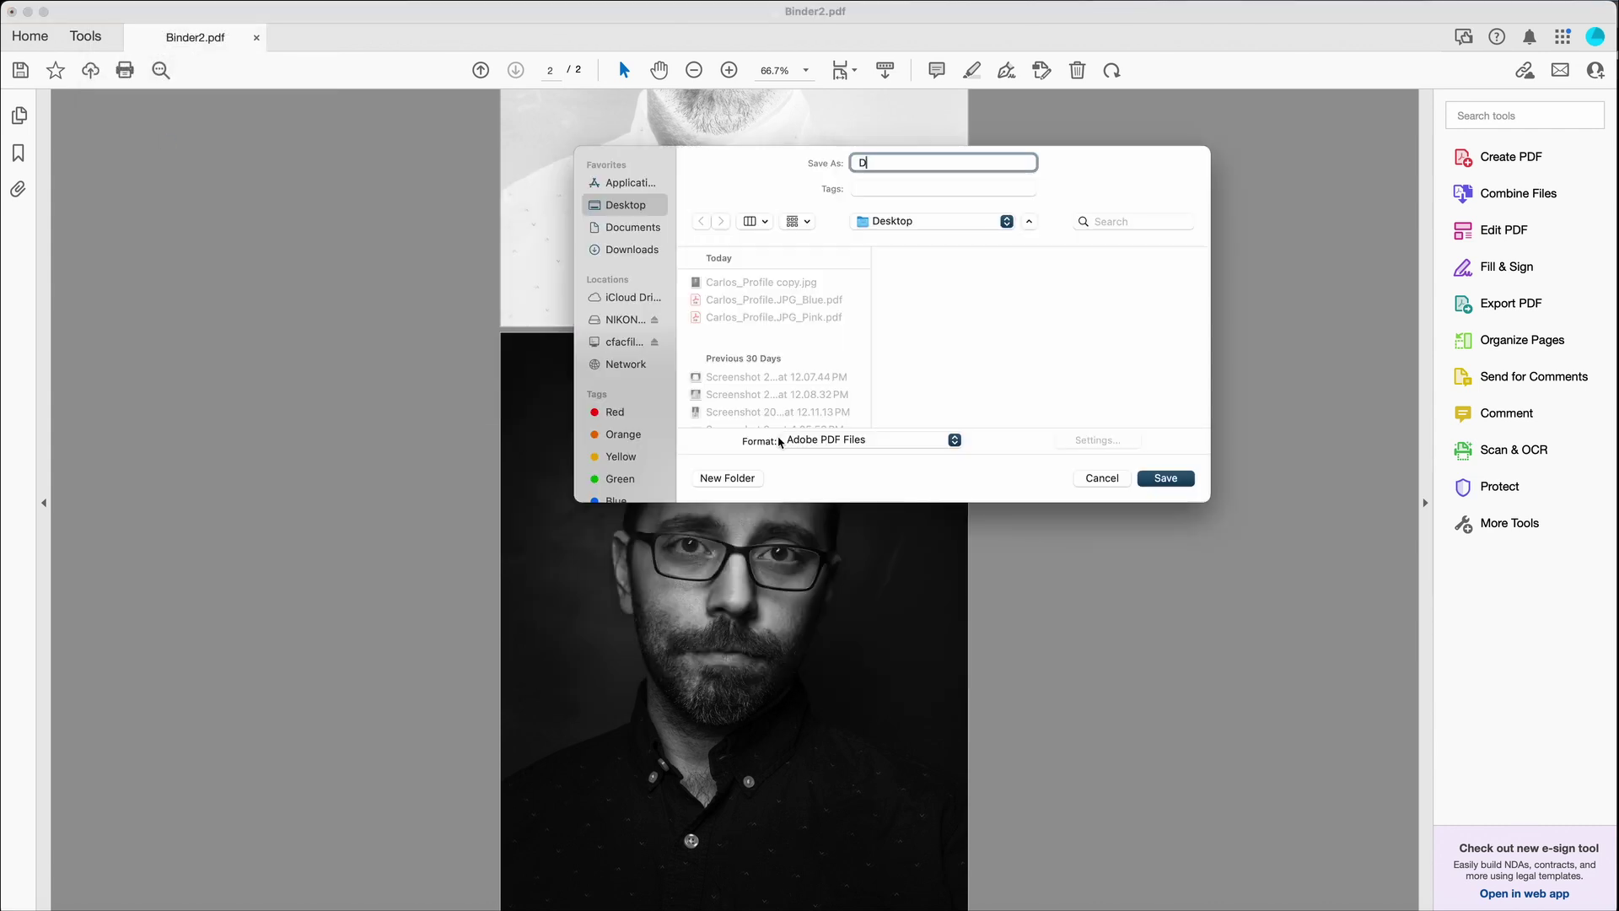
pyautogui.write('uotoneRiso')
pyautogui.press('Return')
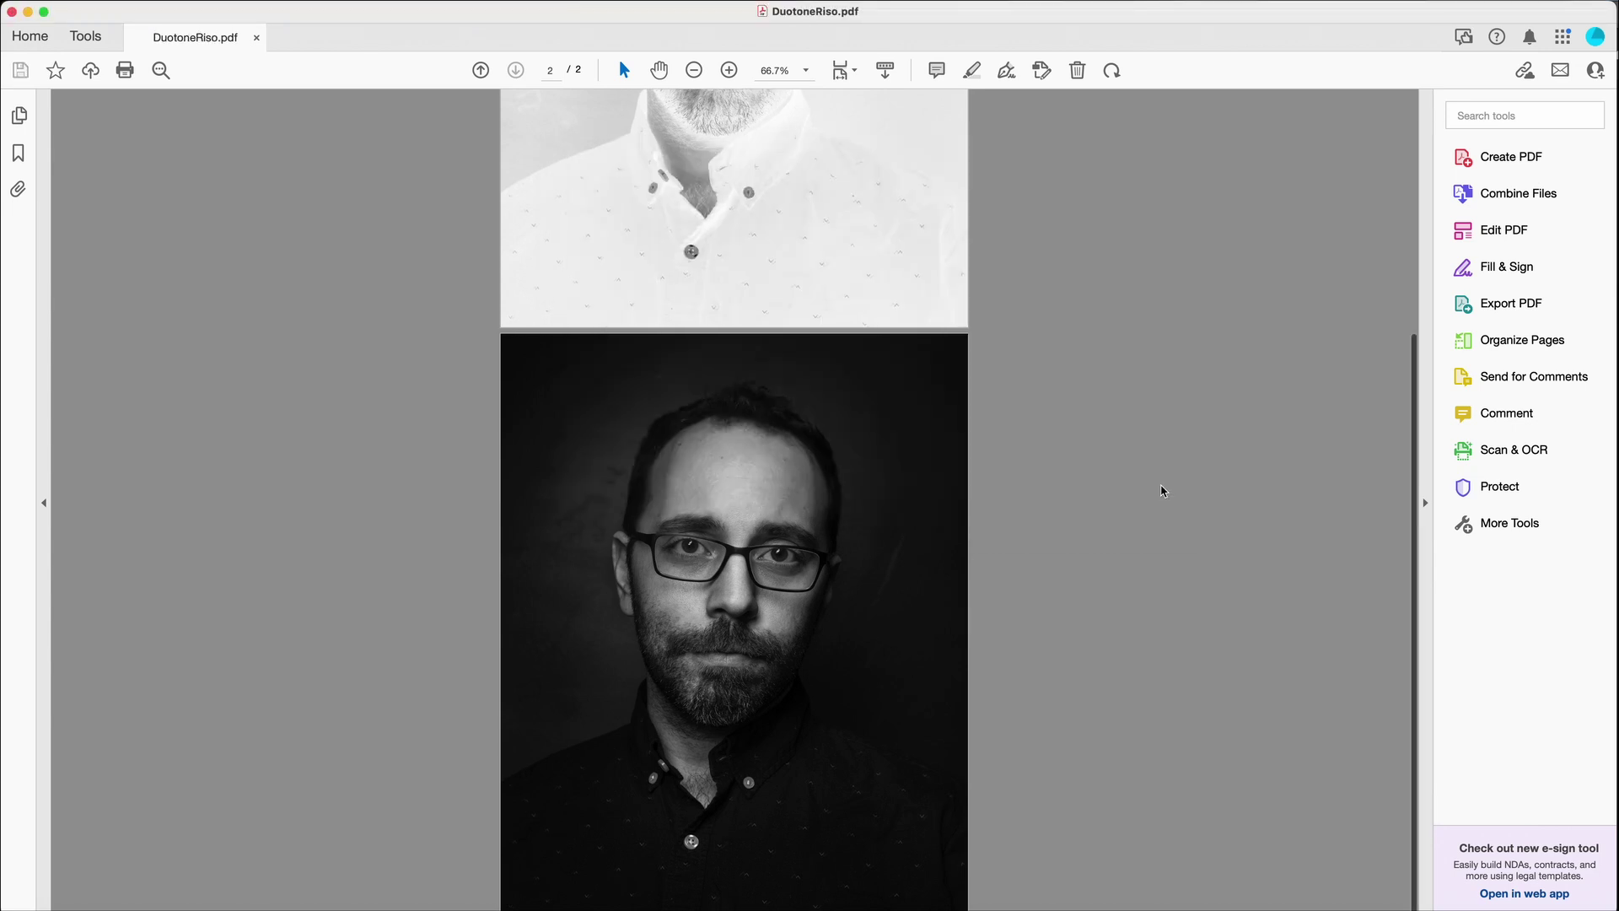